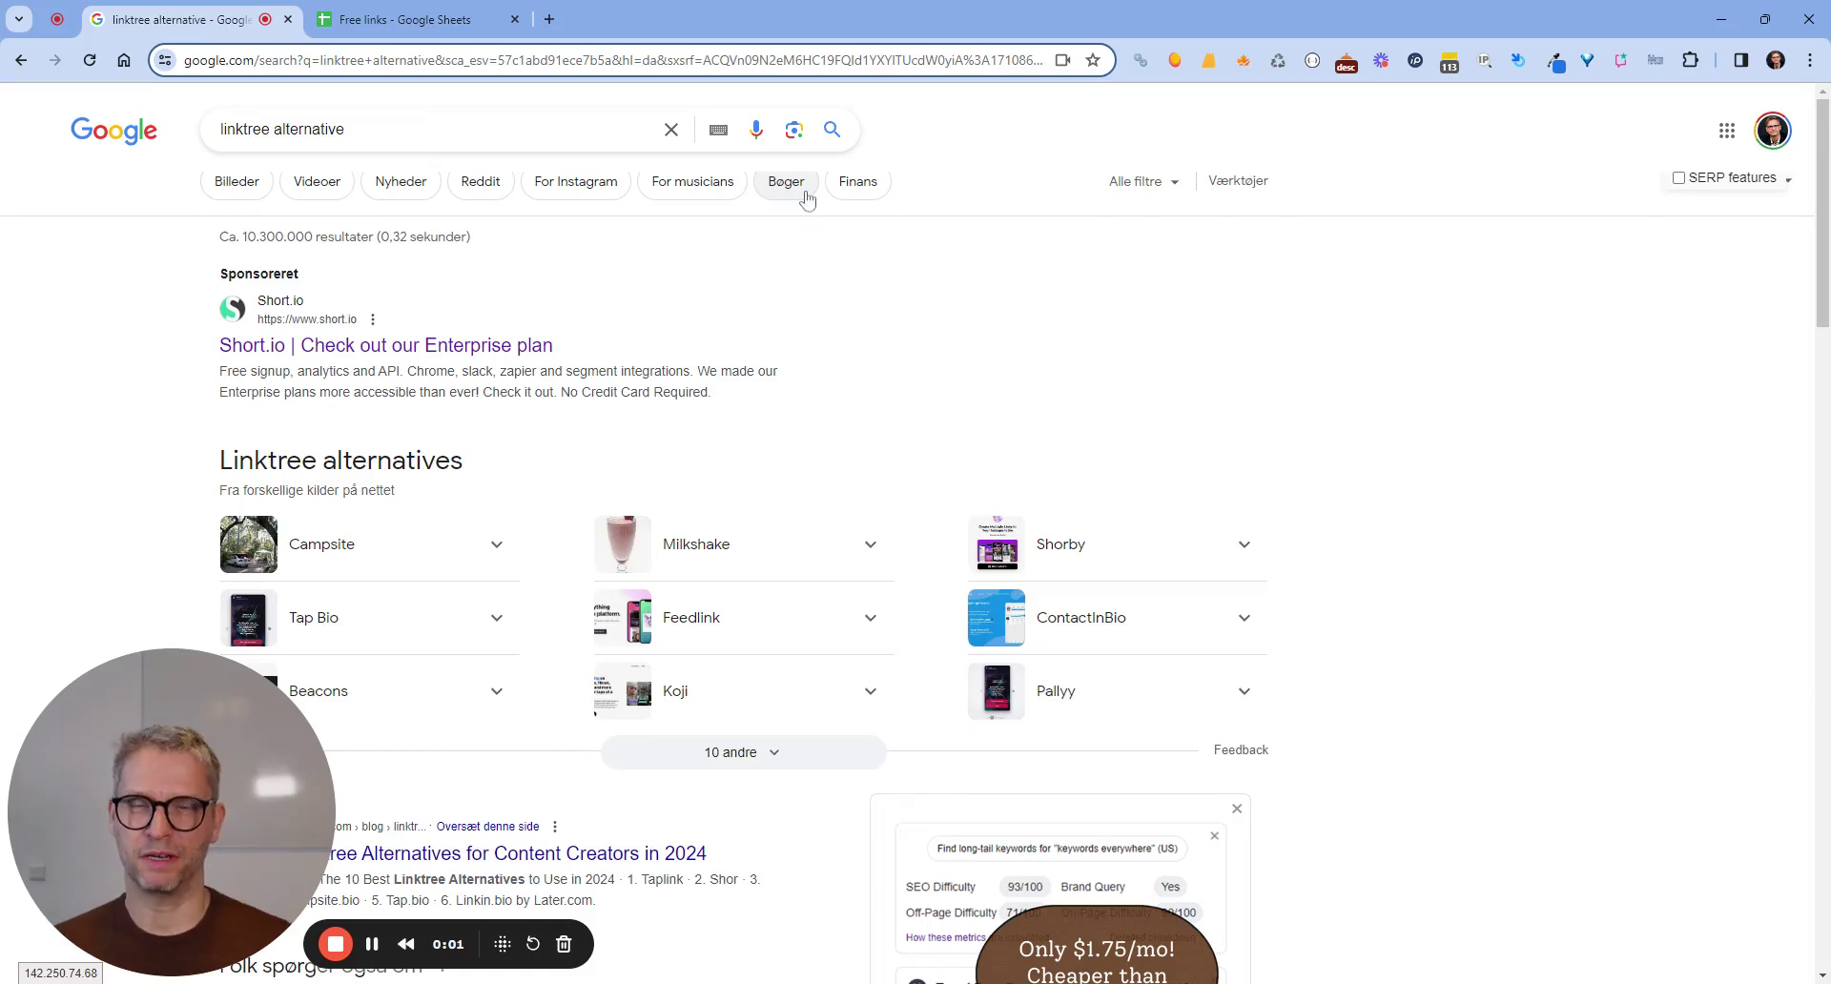
Close the Keywords Everywhere panel and bring the Linktree alternatives carousel into view.
left_click(804, 193)
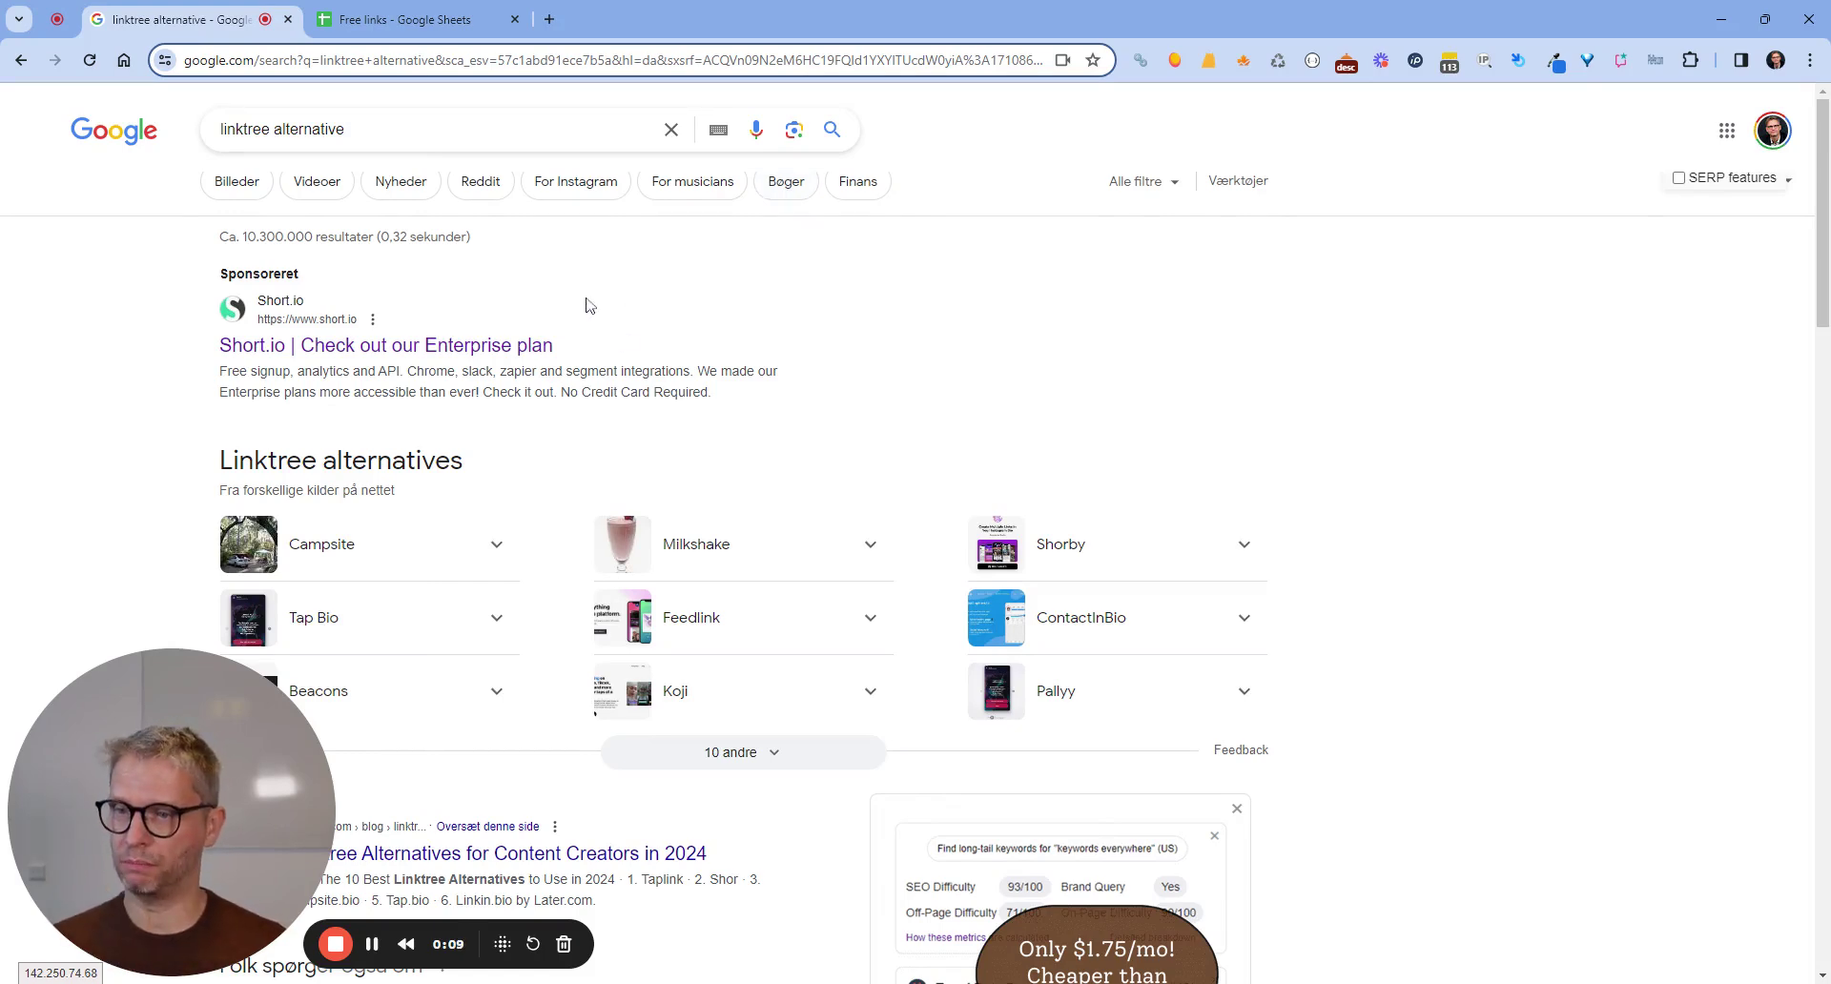
left_click_drag(345, 128, 212, 131)
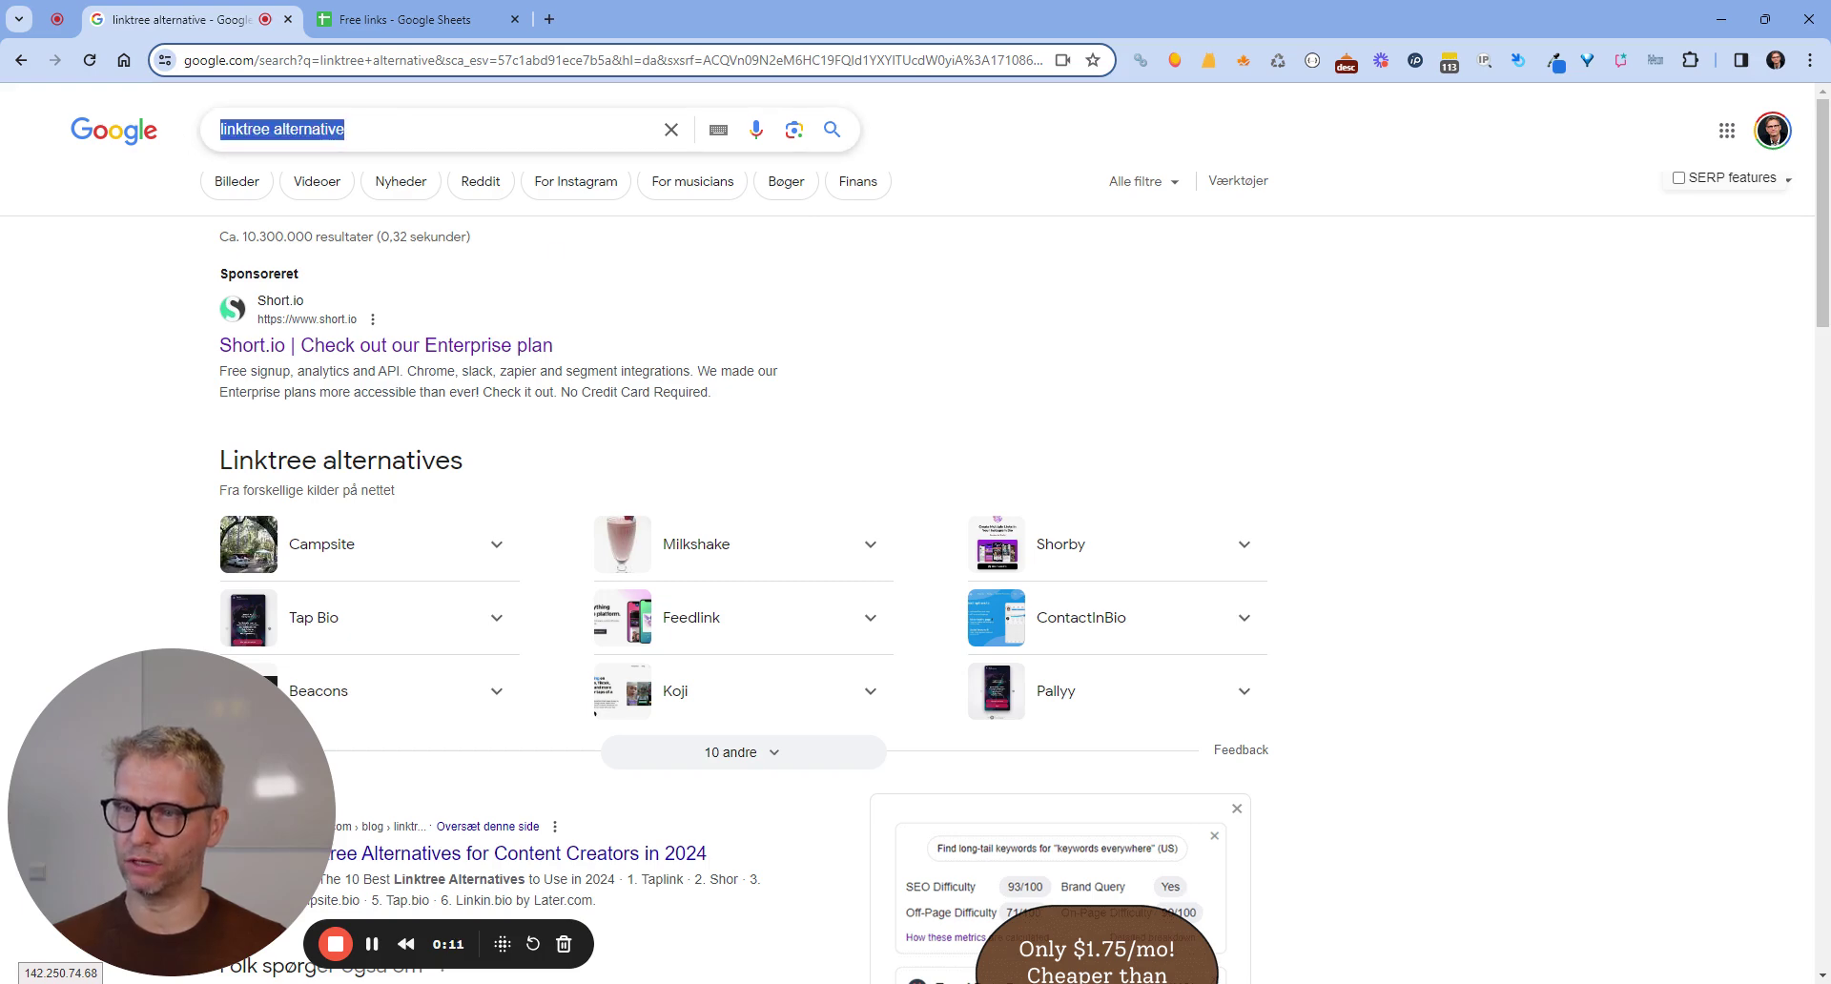
scroll(1752, 358, "down", 3)
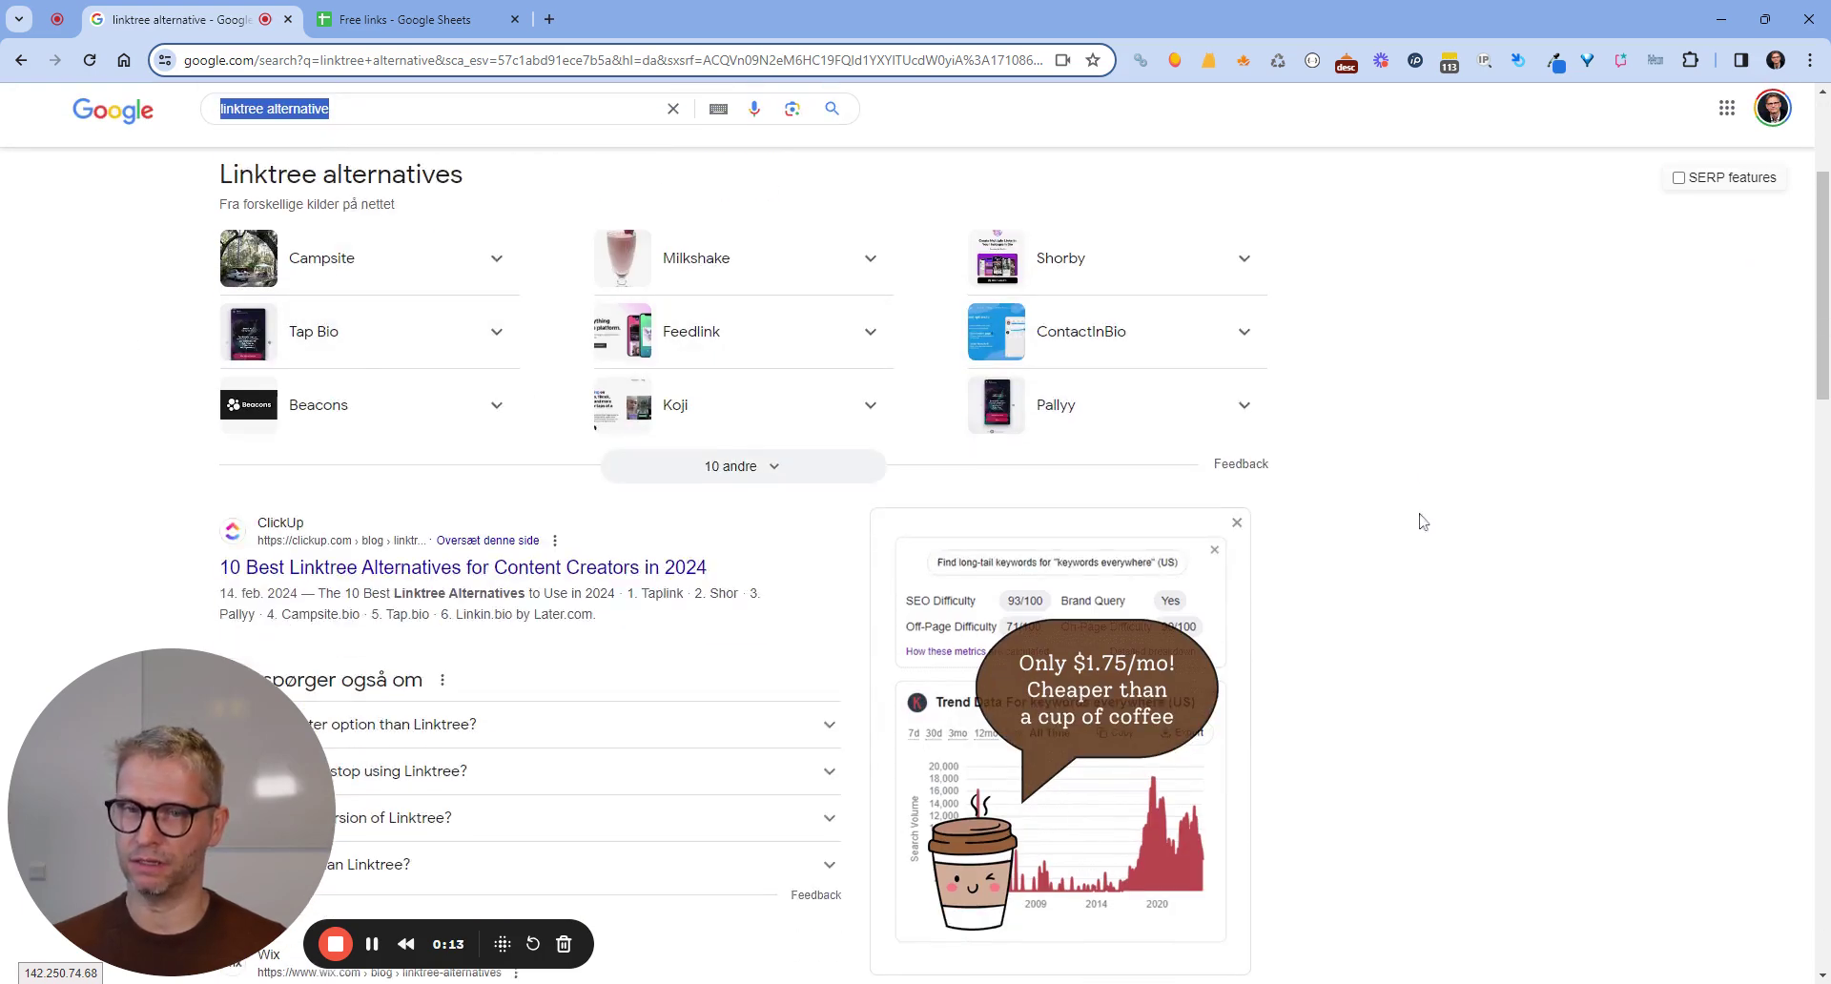
left_click(1237, 523)
left_click(1244, 532)
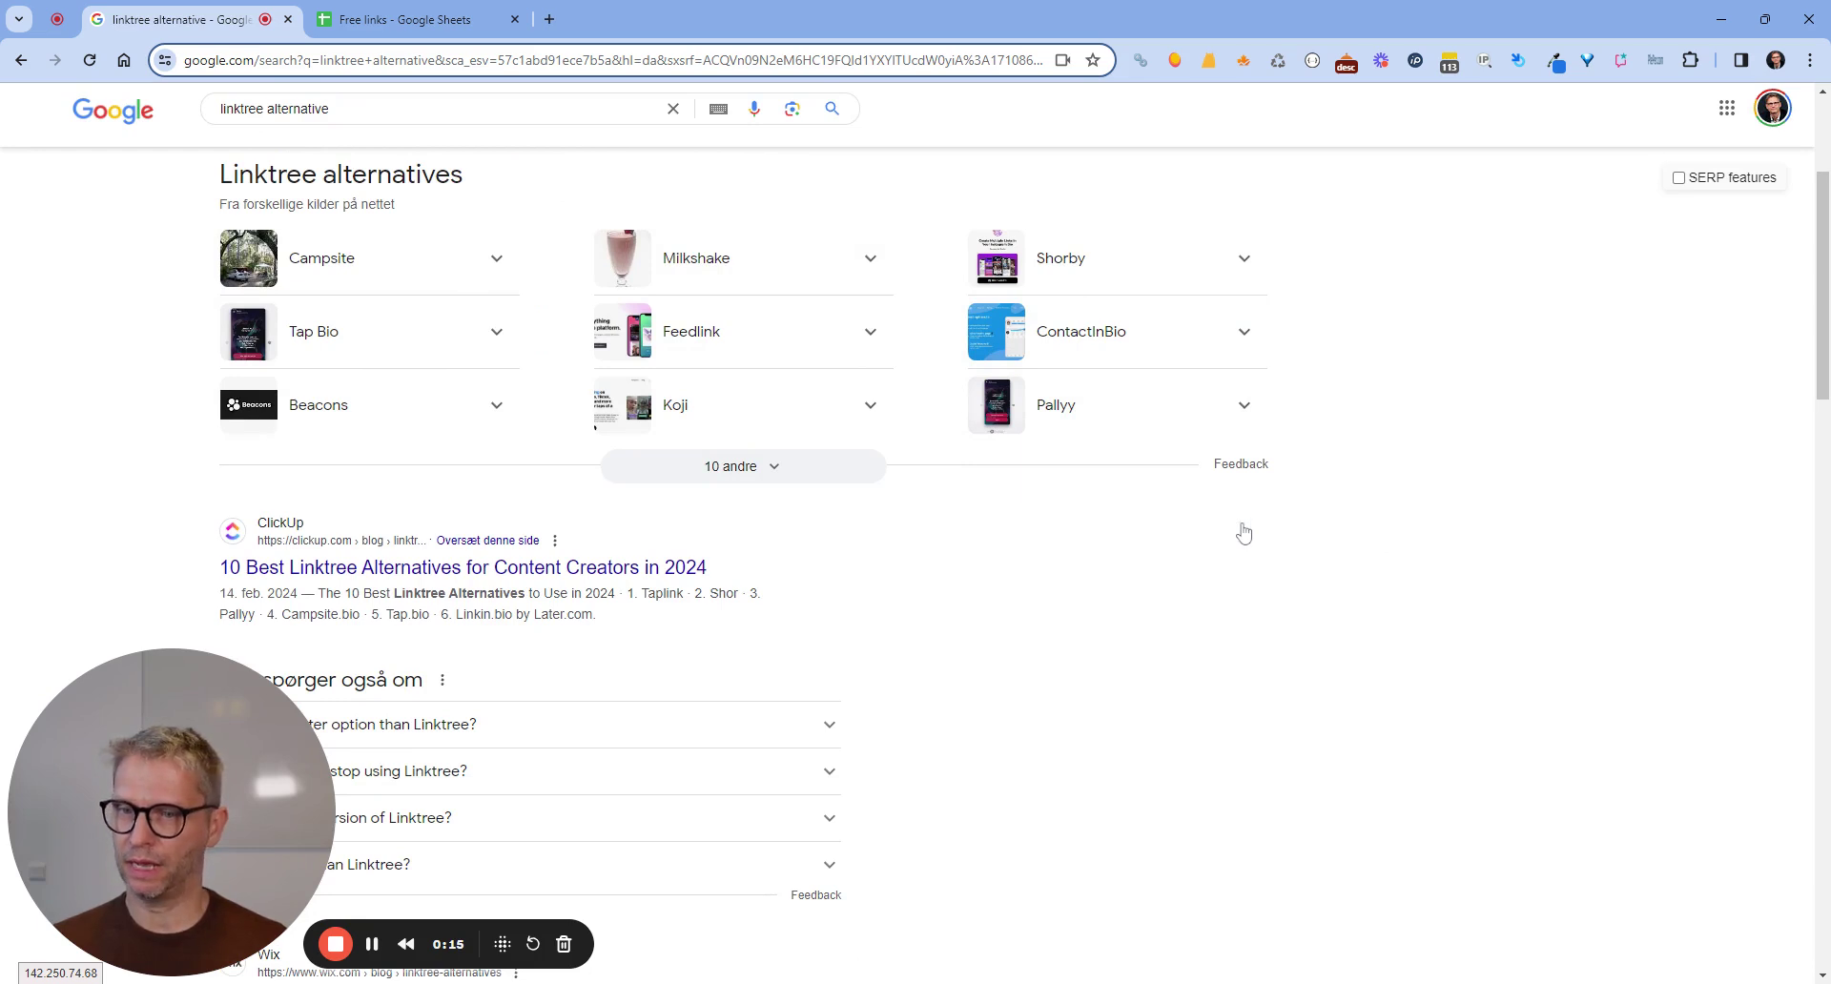
Open the beacons.ai link from cell C5 of the Free links sheet in a new tab.
left_click(415, 16)
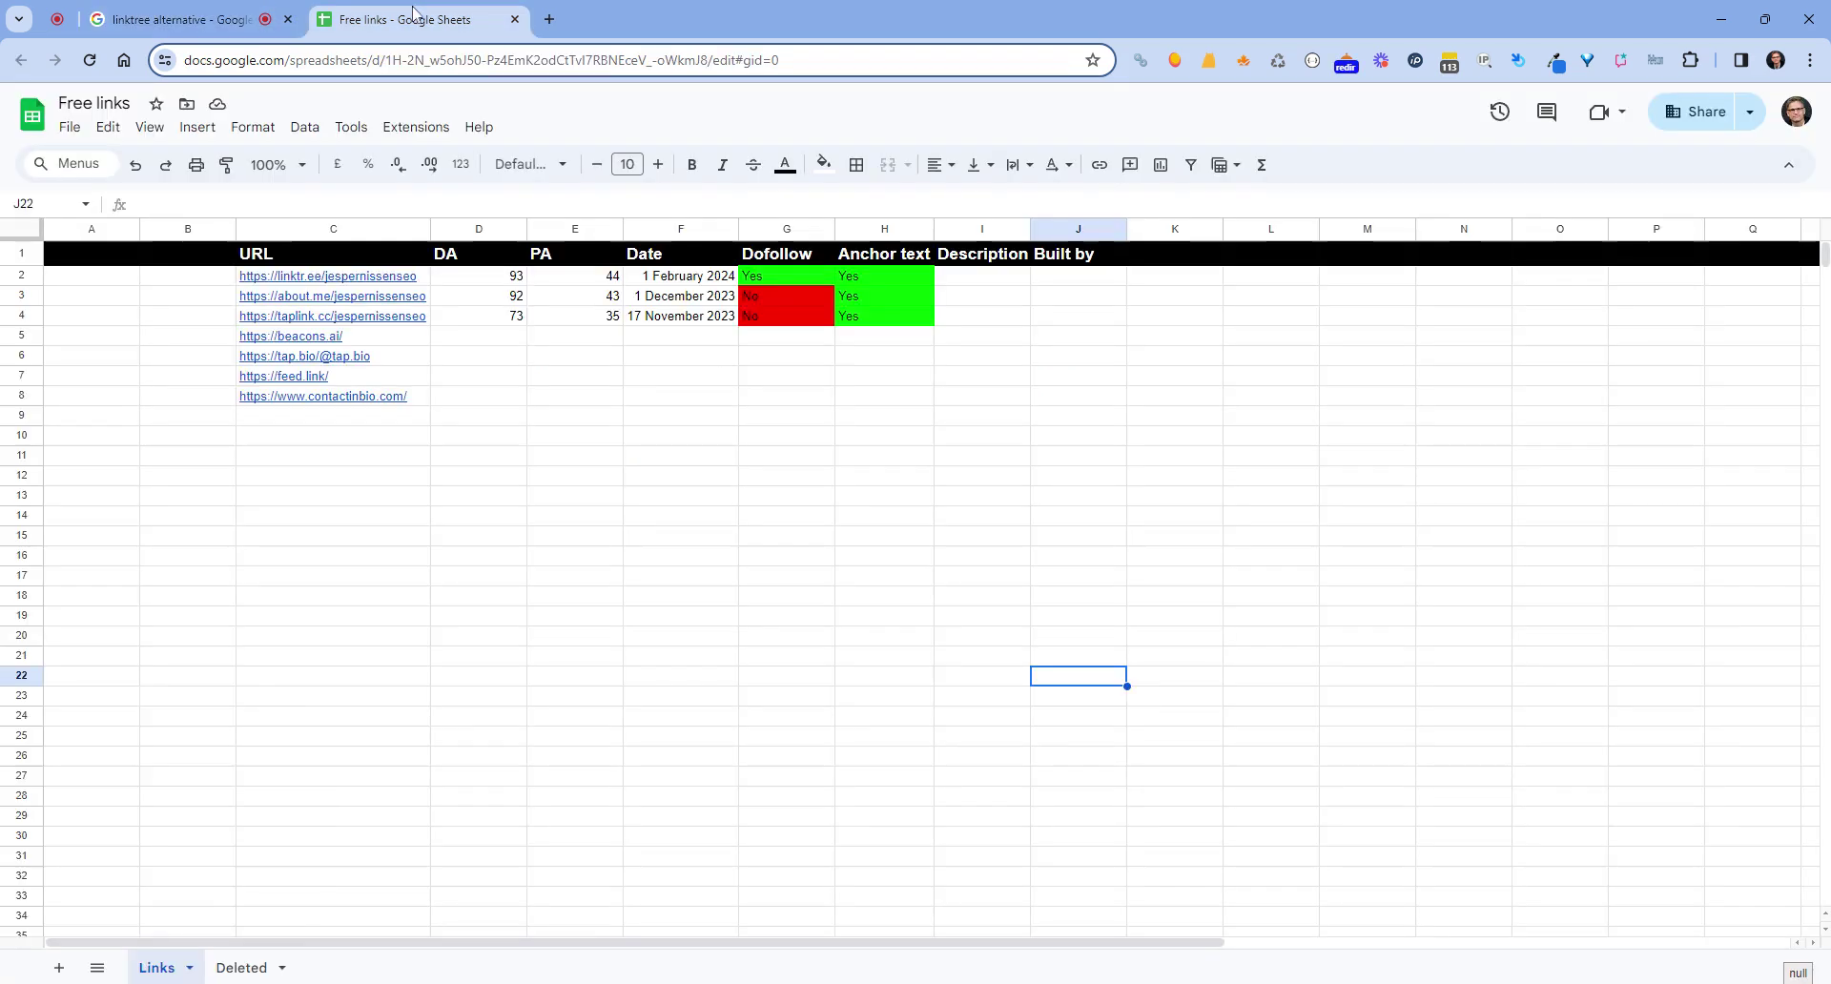
left_click(611, 438)
left_click(599, 344)
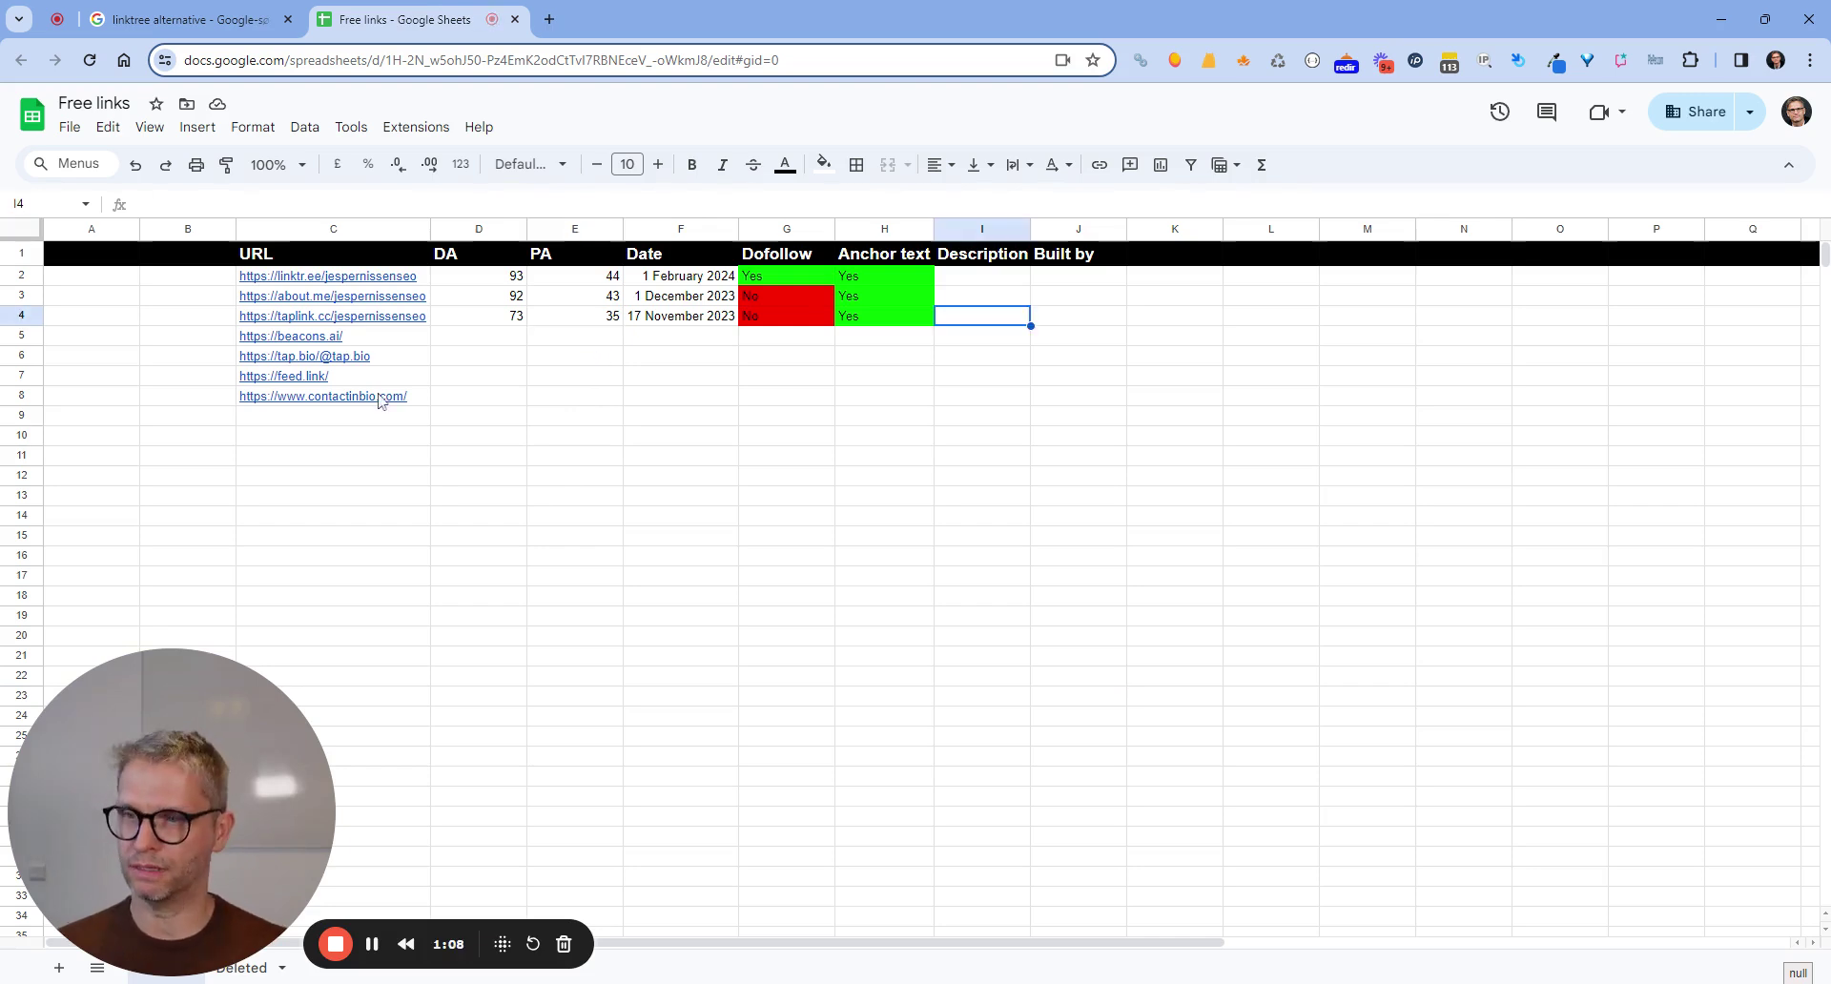
left_click(311, 341)
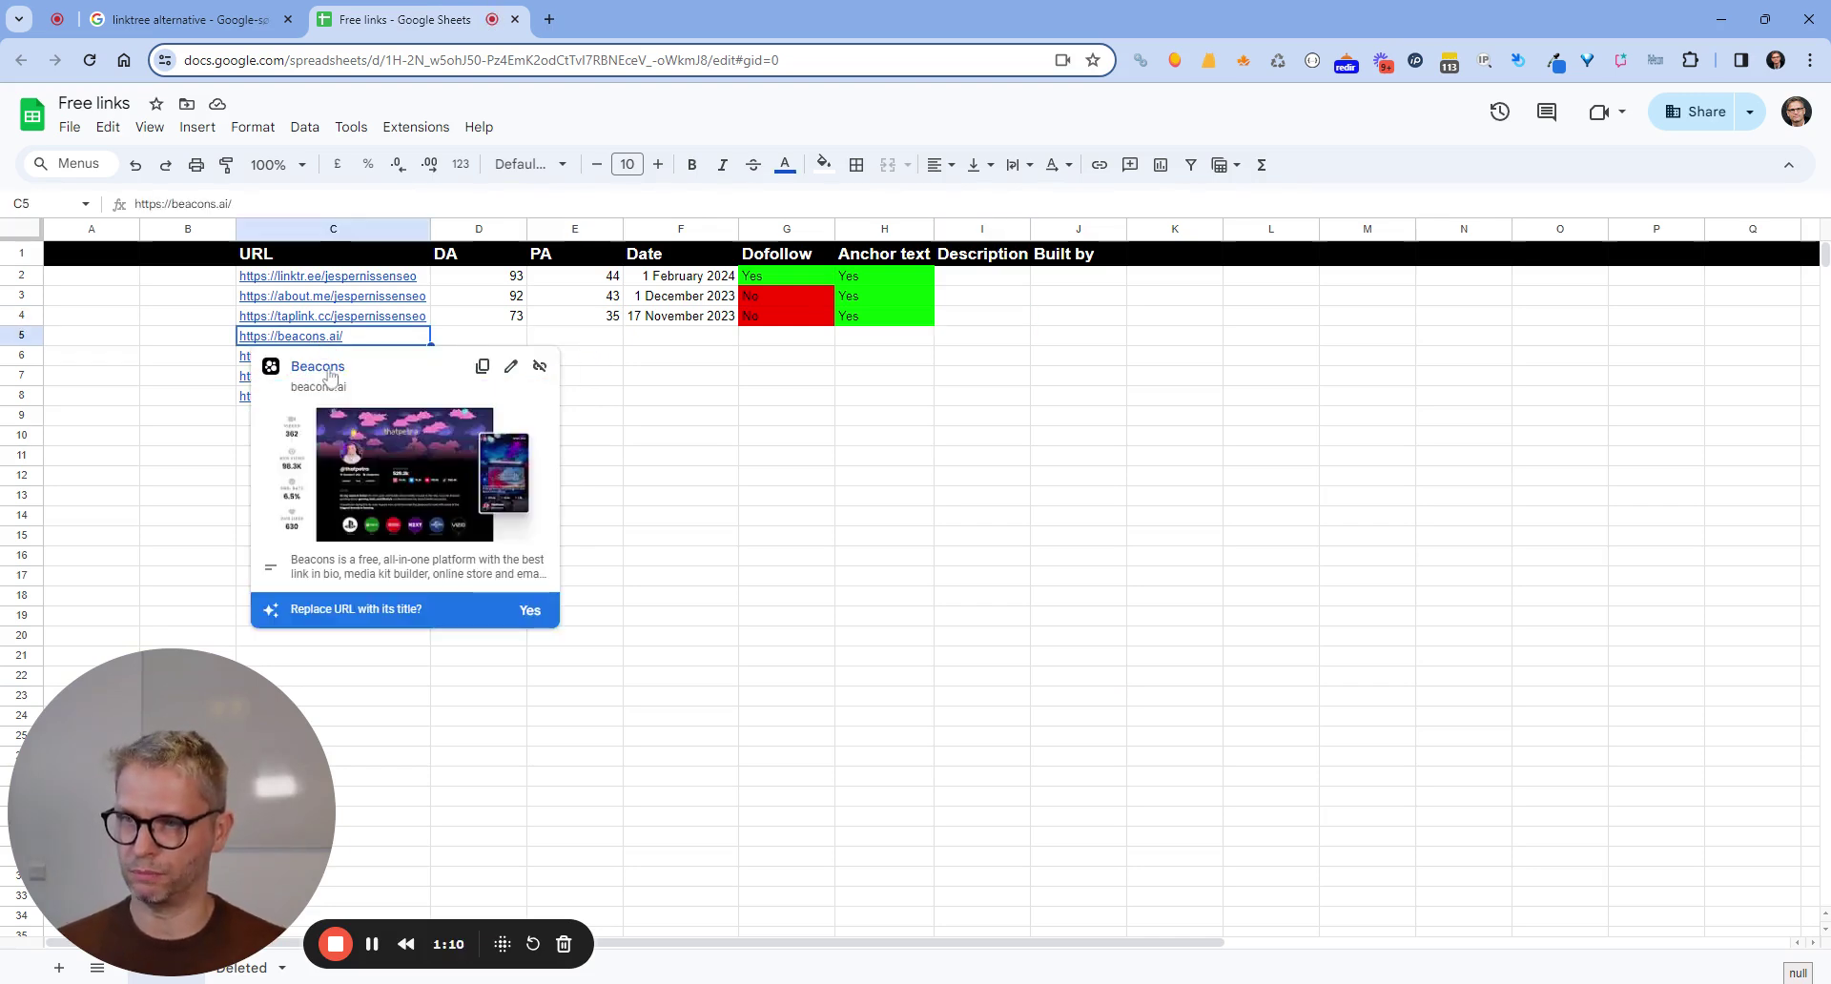
left_click(328, 368)
left_click(668, 32)
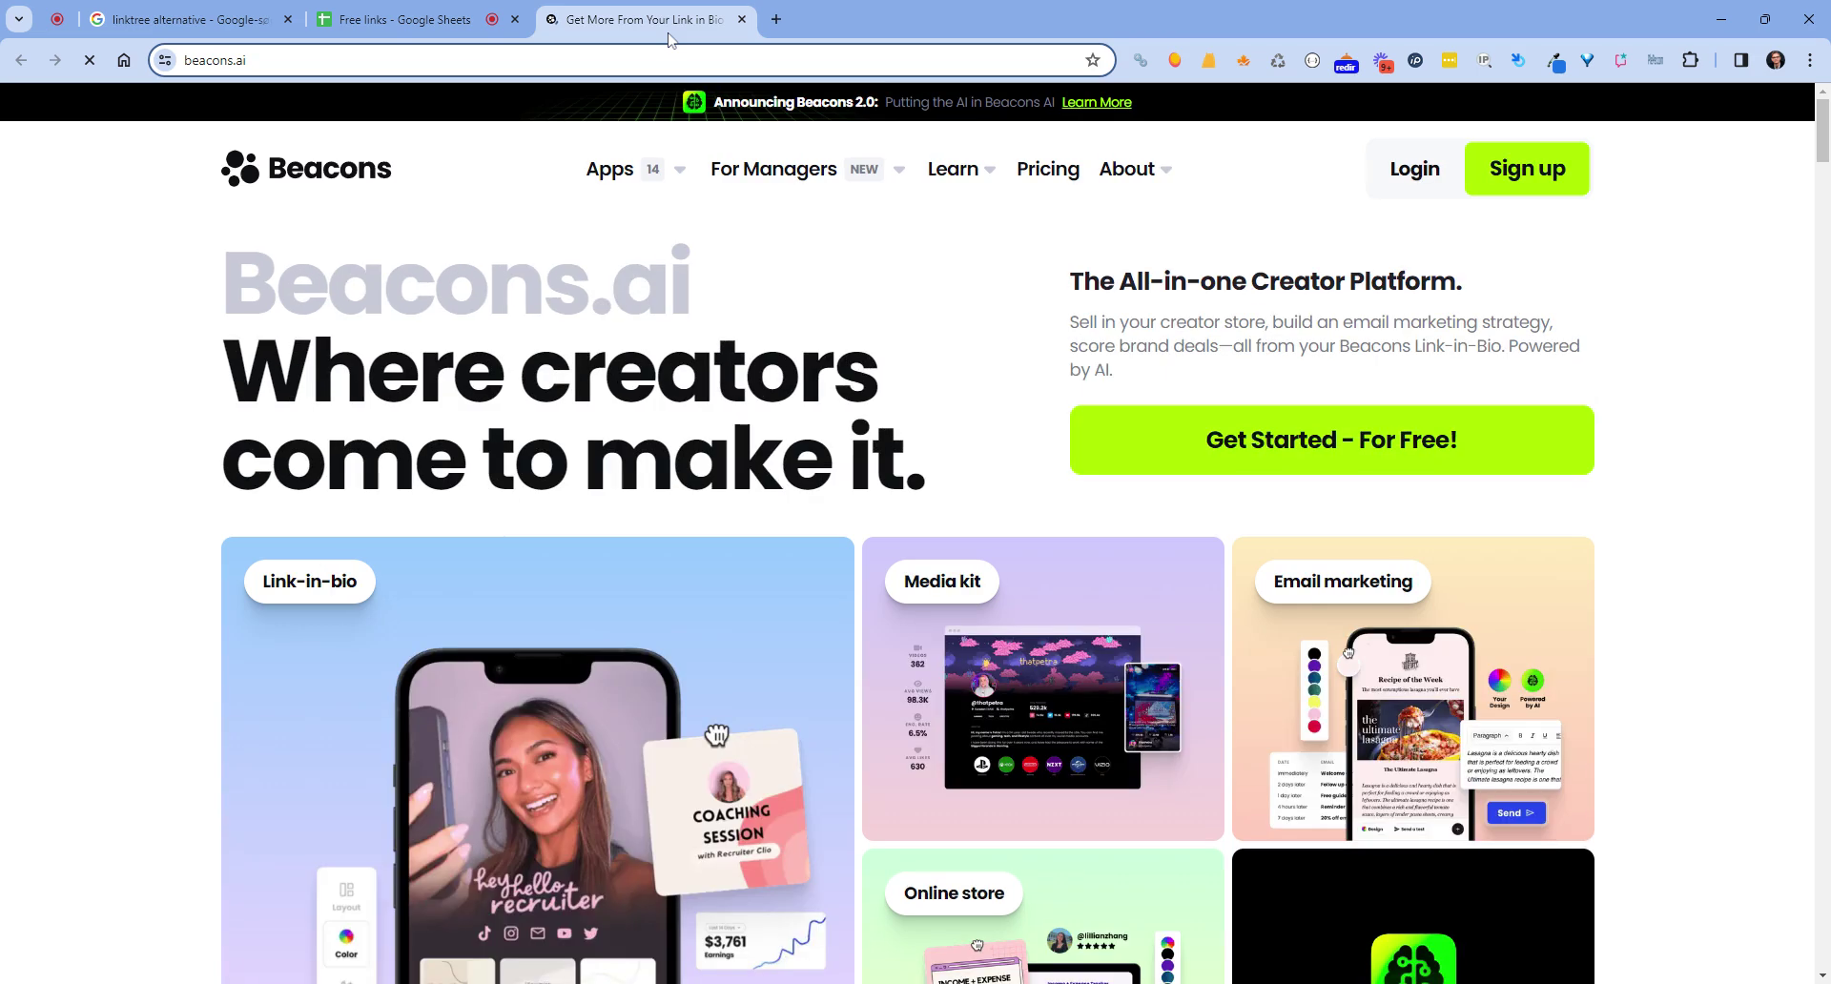
Check the Free plan's unlimited links on the Beacons pricing page, then return to the top.
left_click(1050, 172)
scroll(1083, 245, "down", 5)
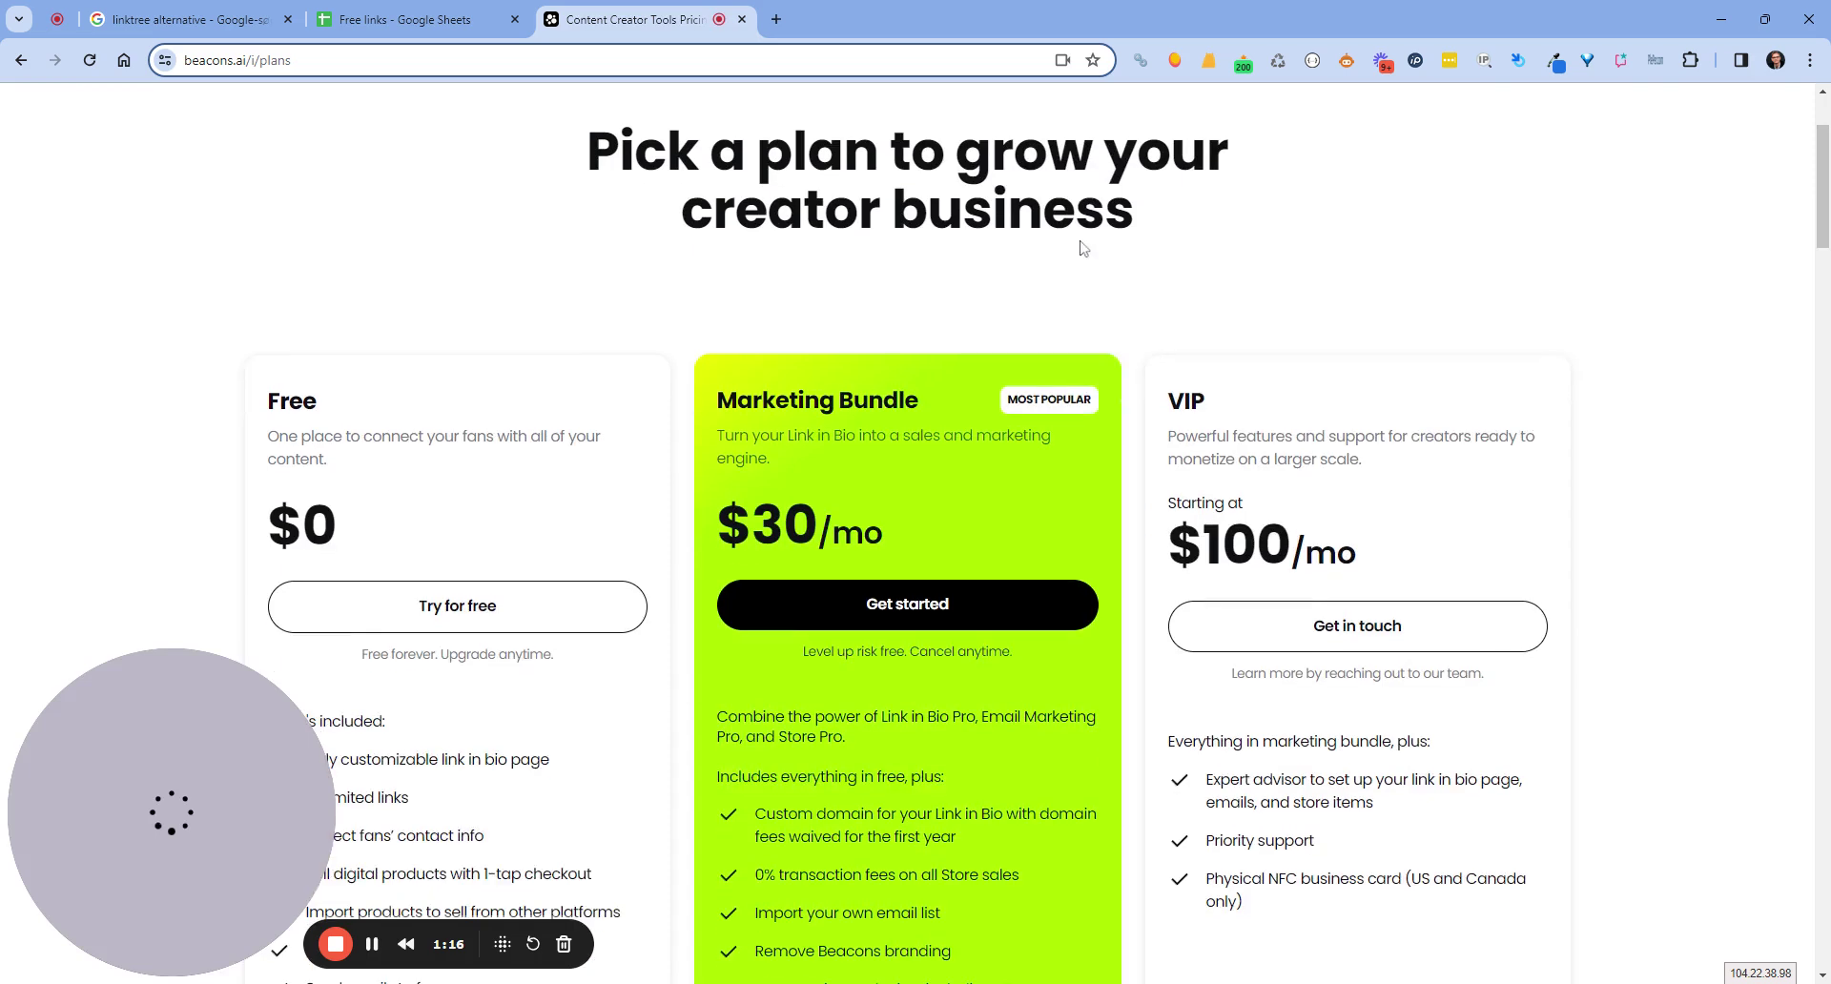
scroll(429, 603, "down", 2)
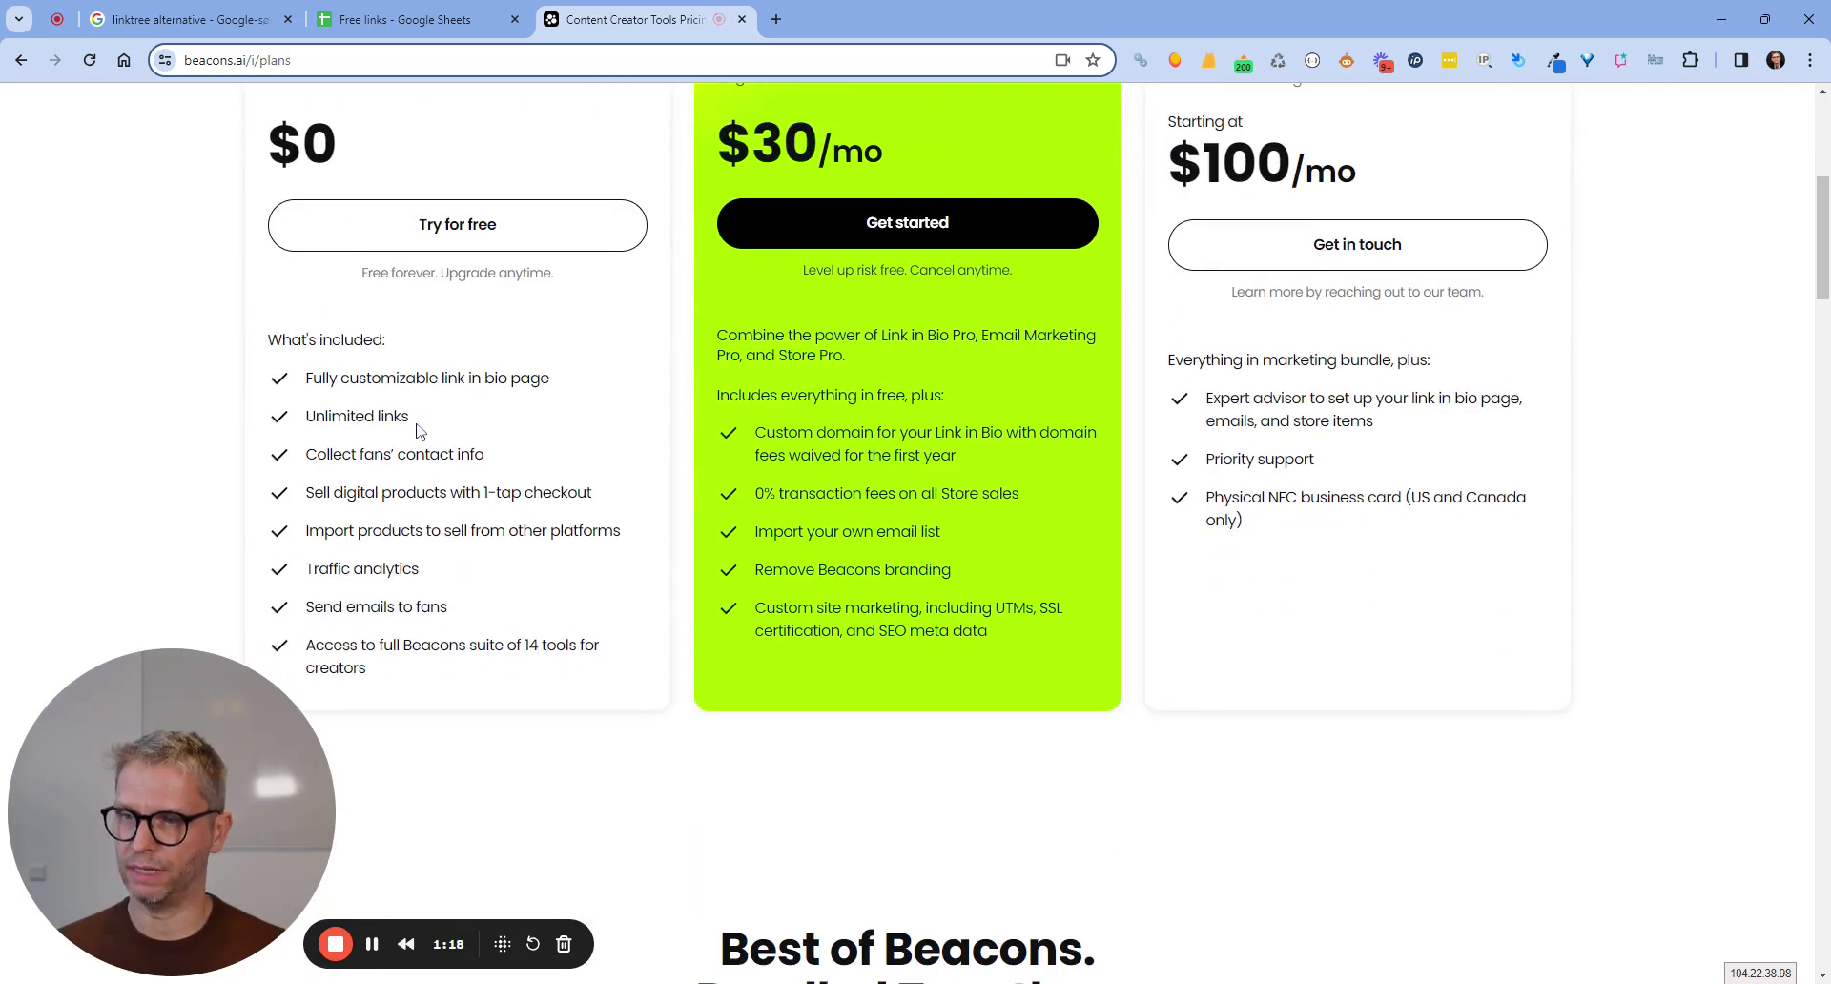
left_click_drag(409, 417, 305, 417)
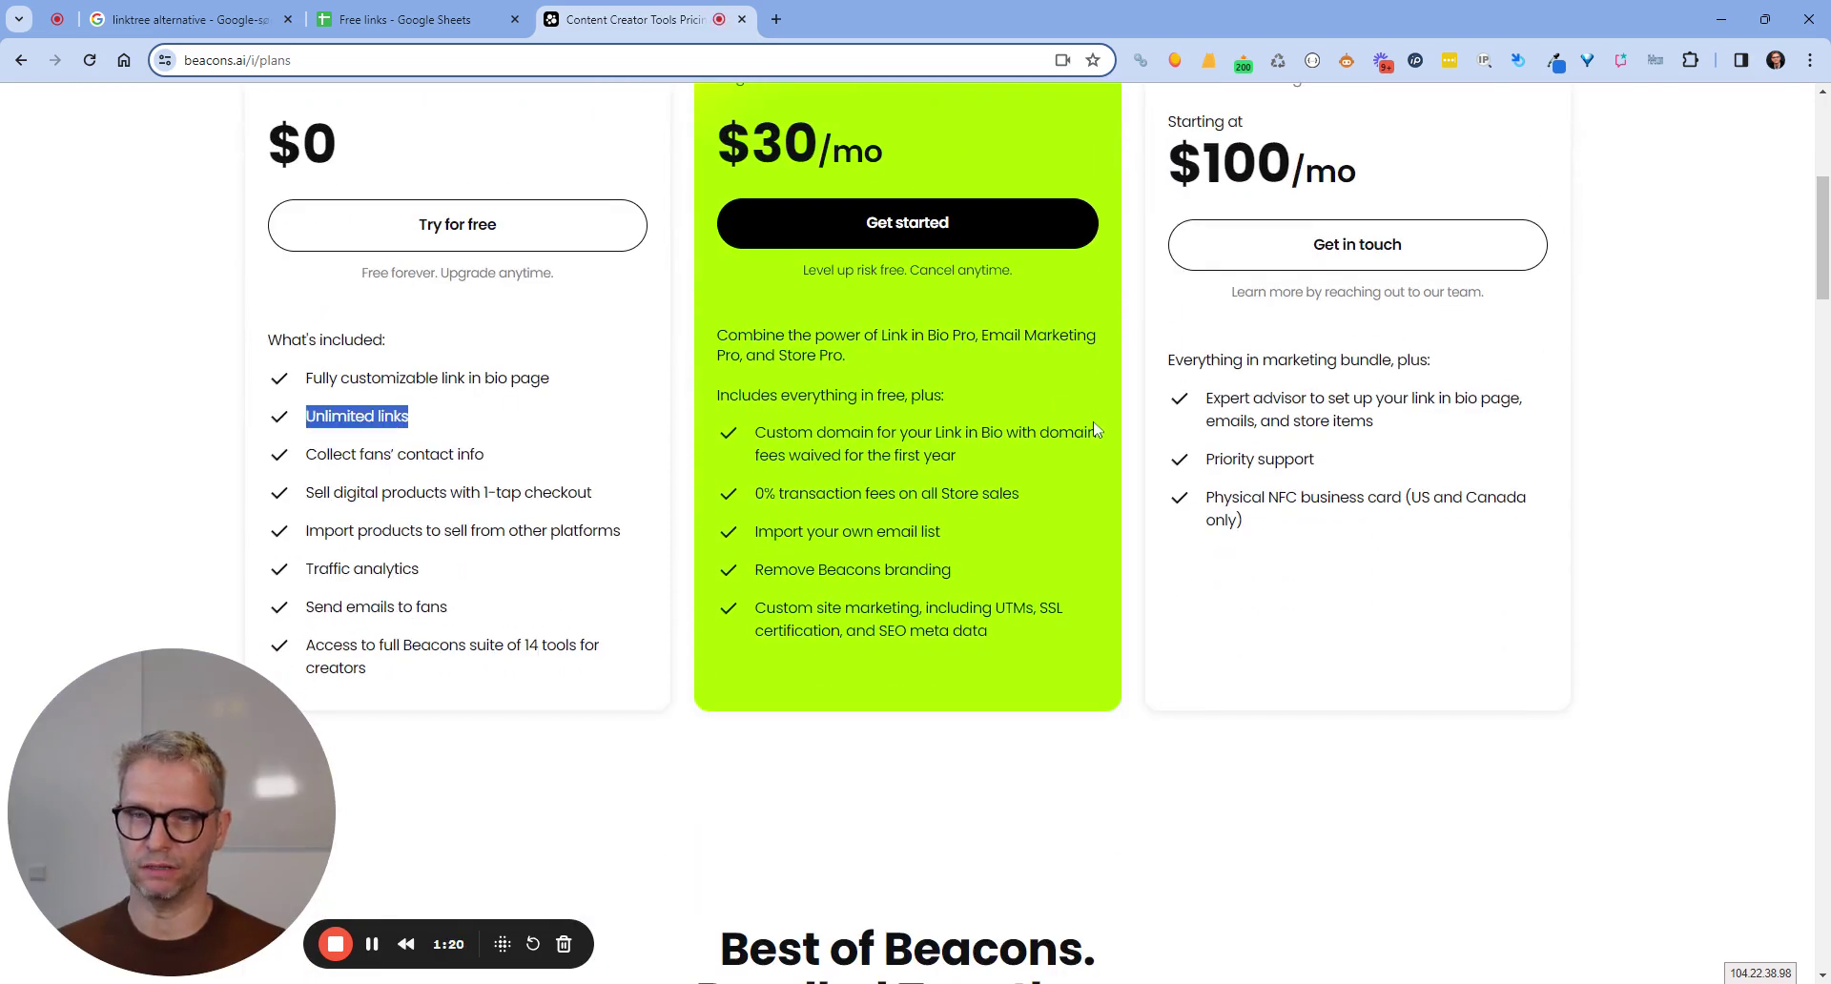
scroll(1135, 353, "up", 6)
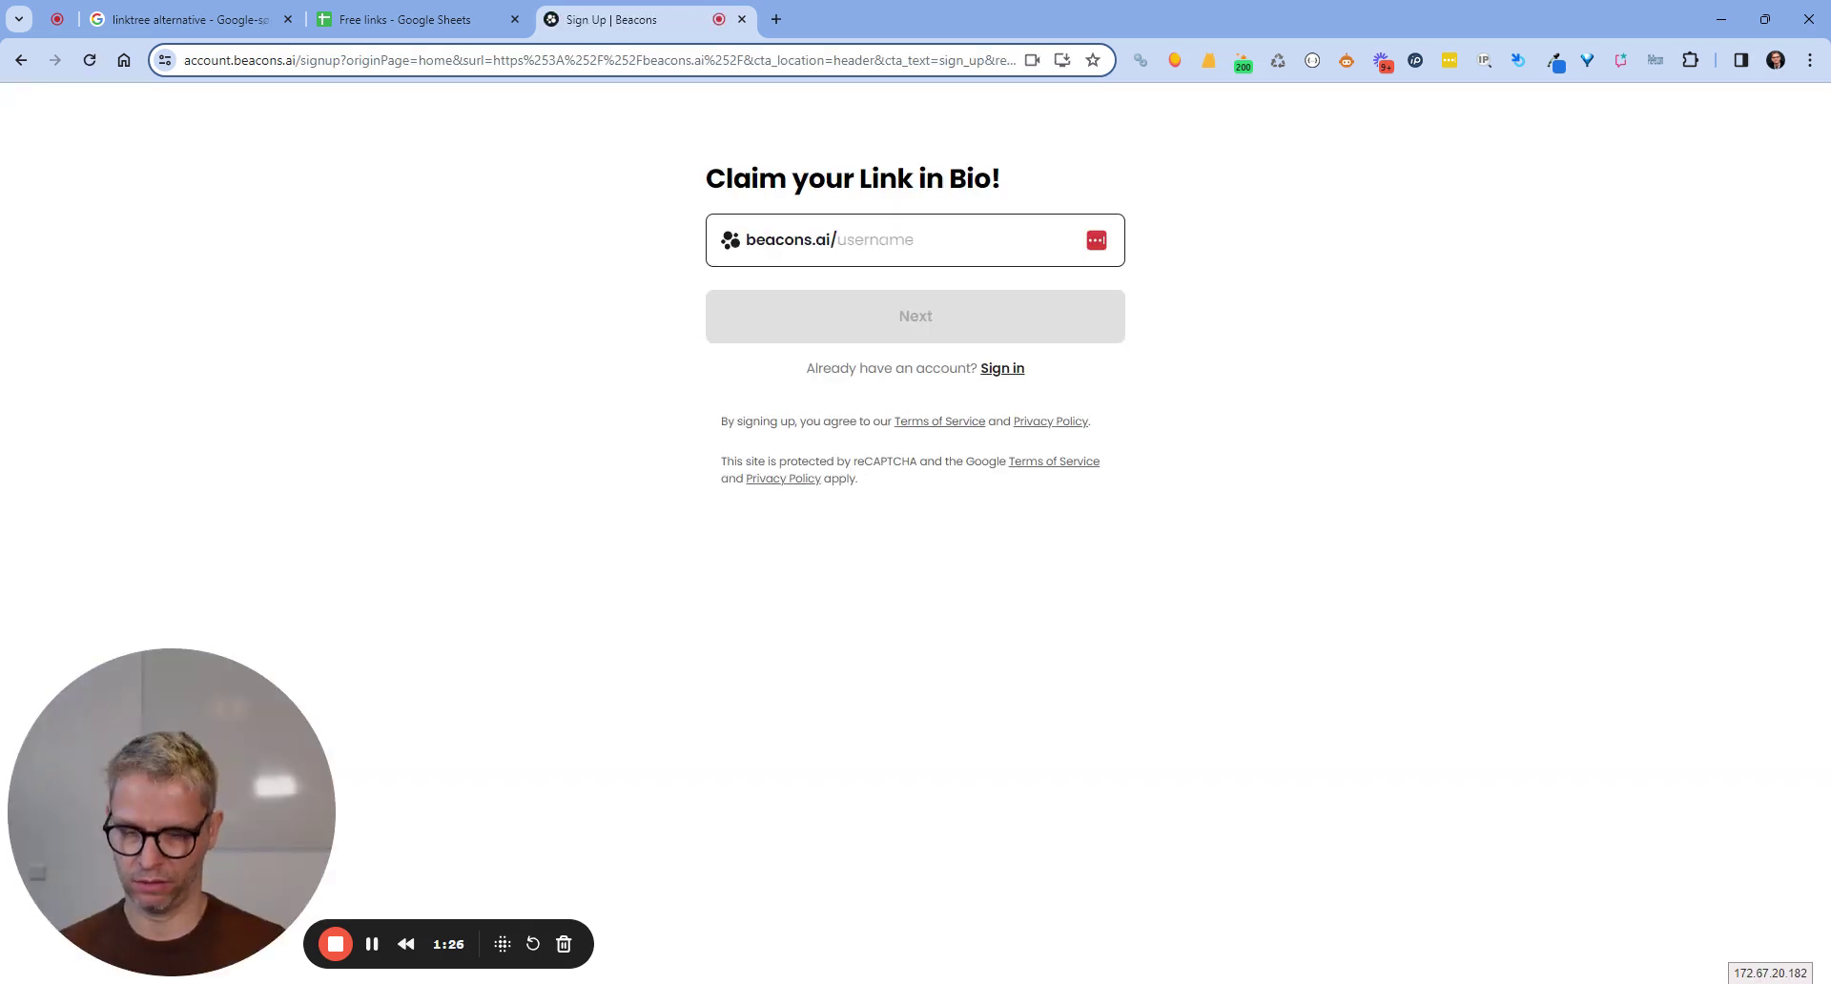
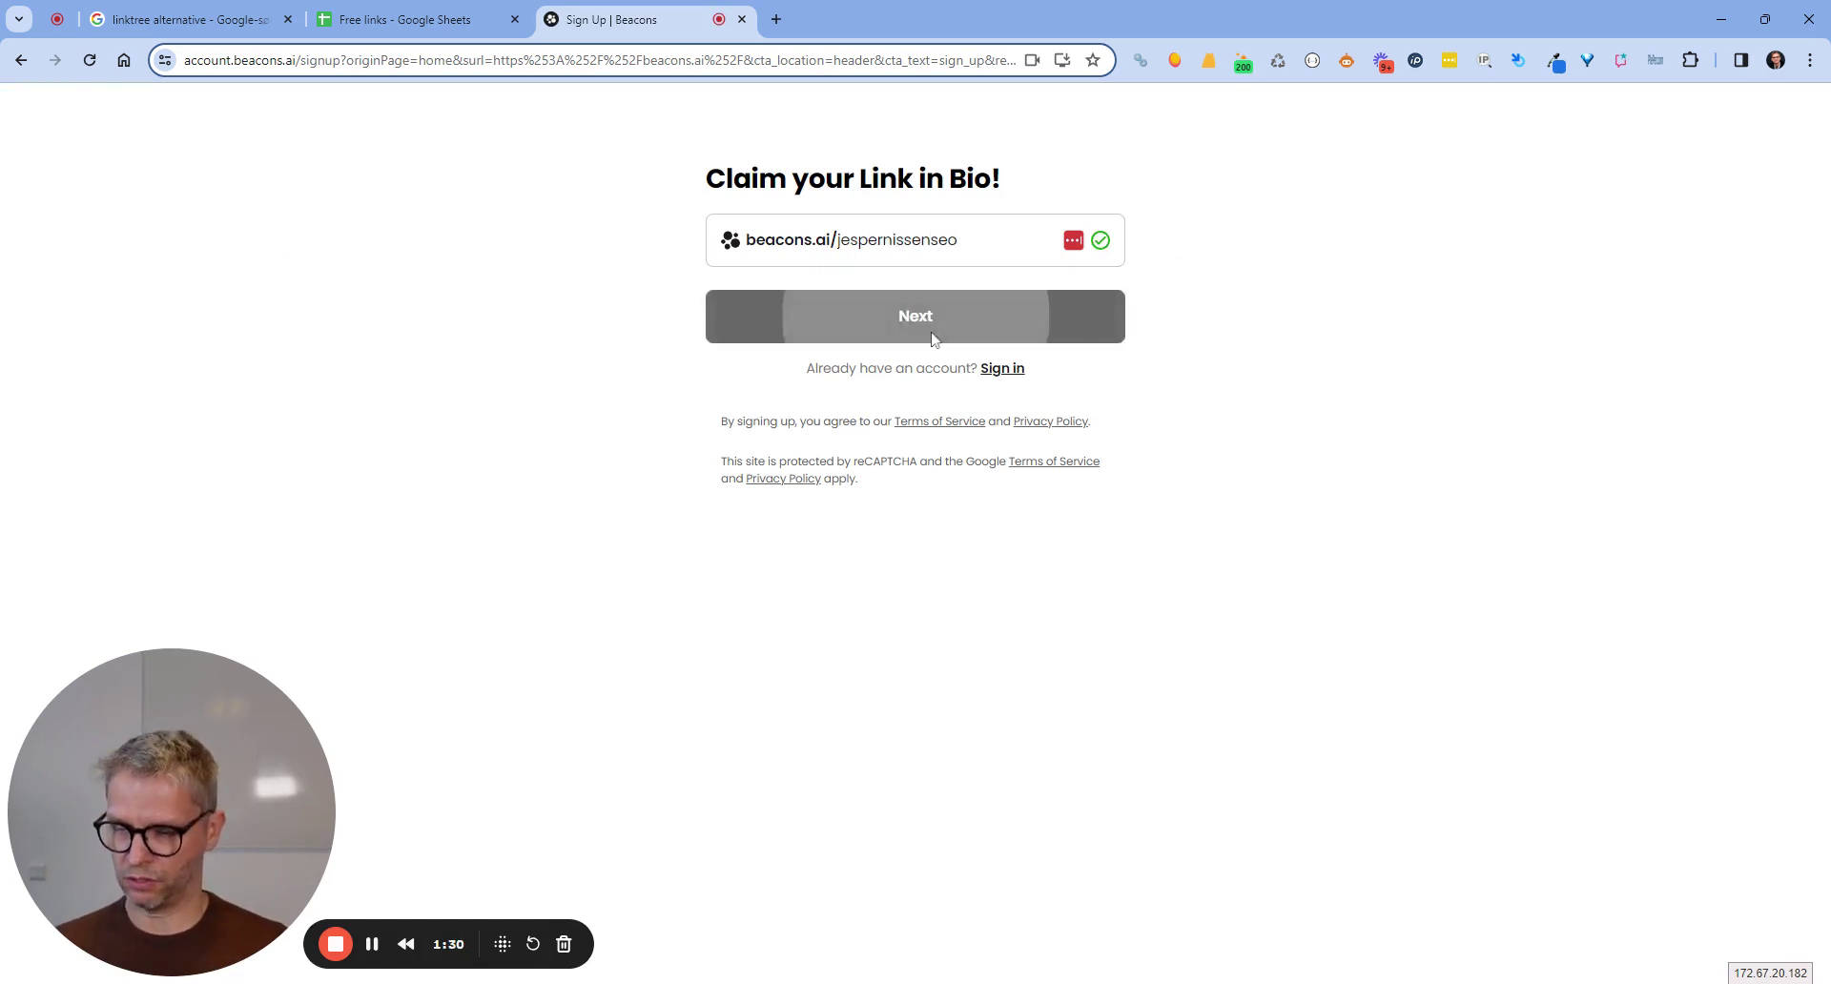
Claim a username, then create the free account with name, e-mail, pasted password and reCAPTCHA.
left_click(1028, 326)
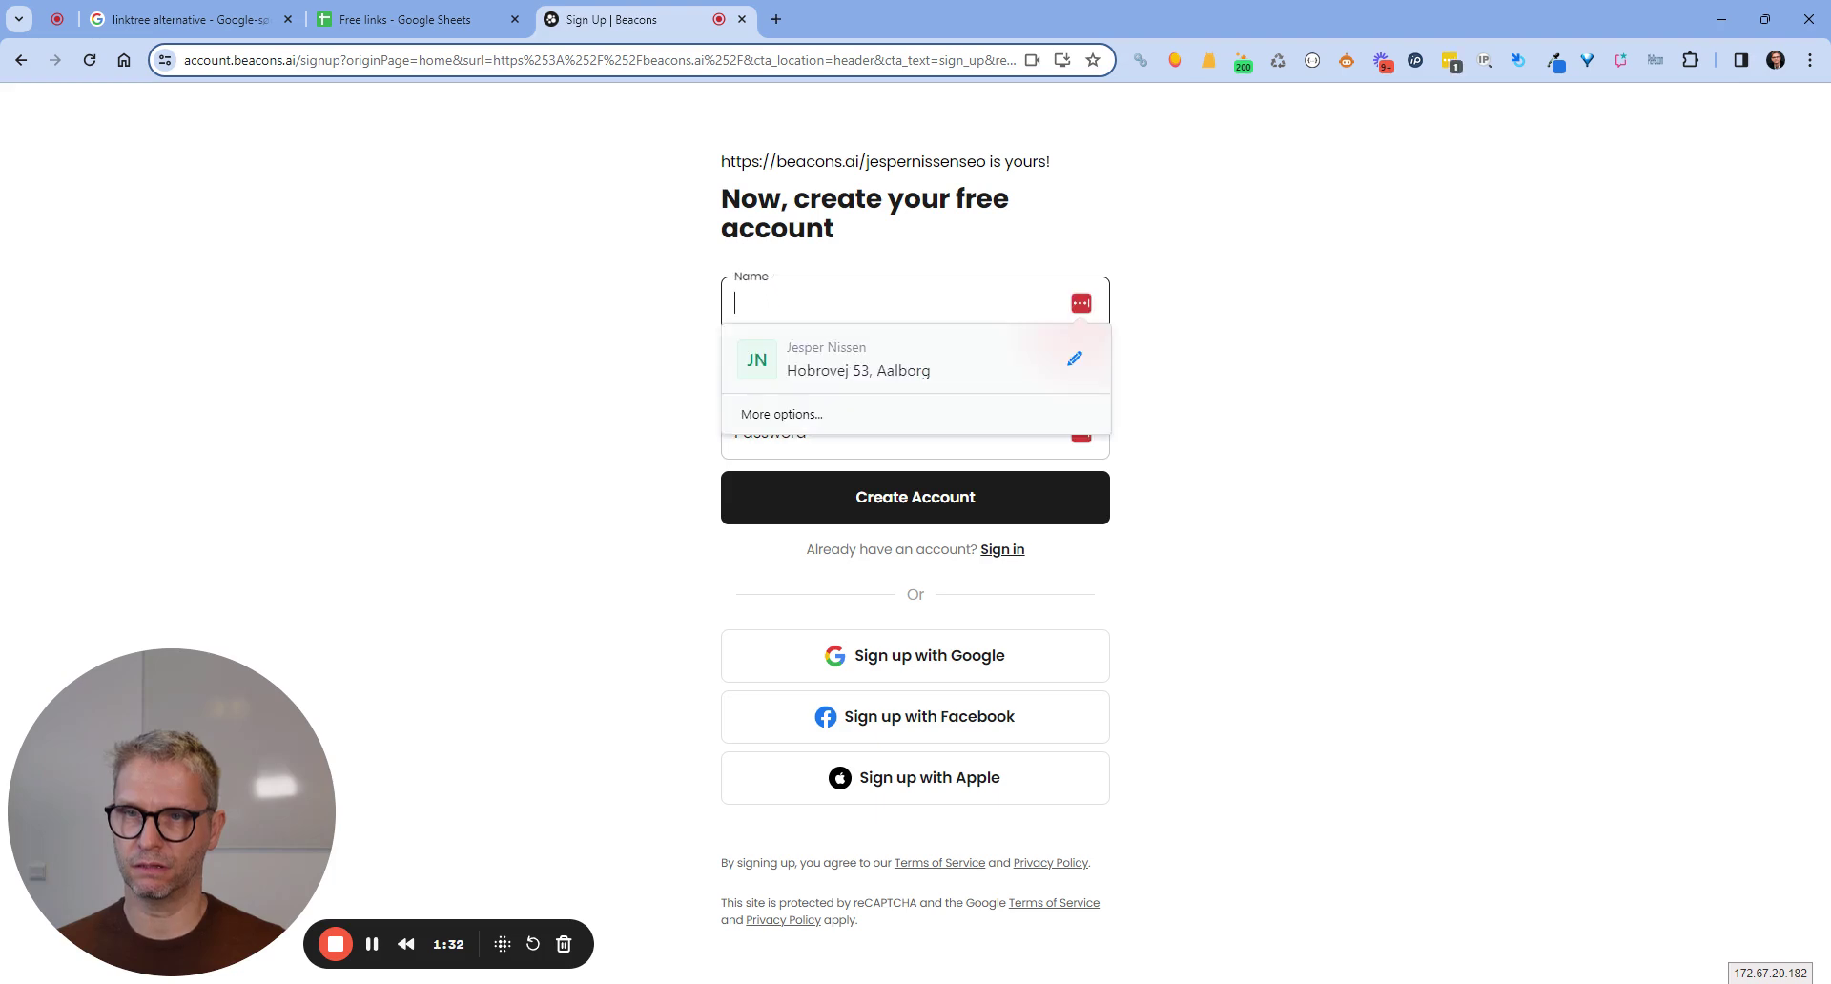
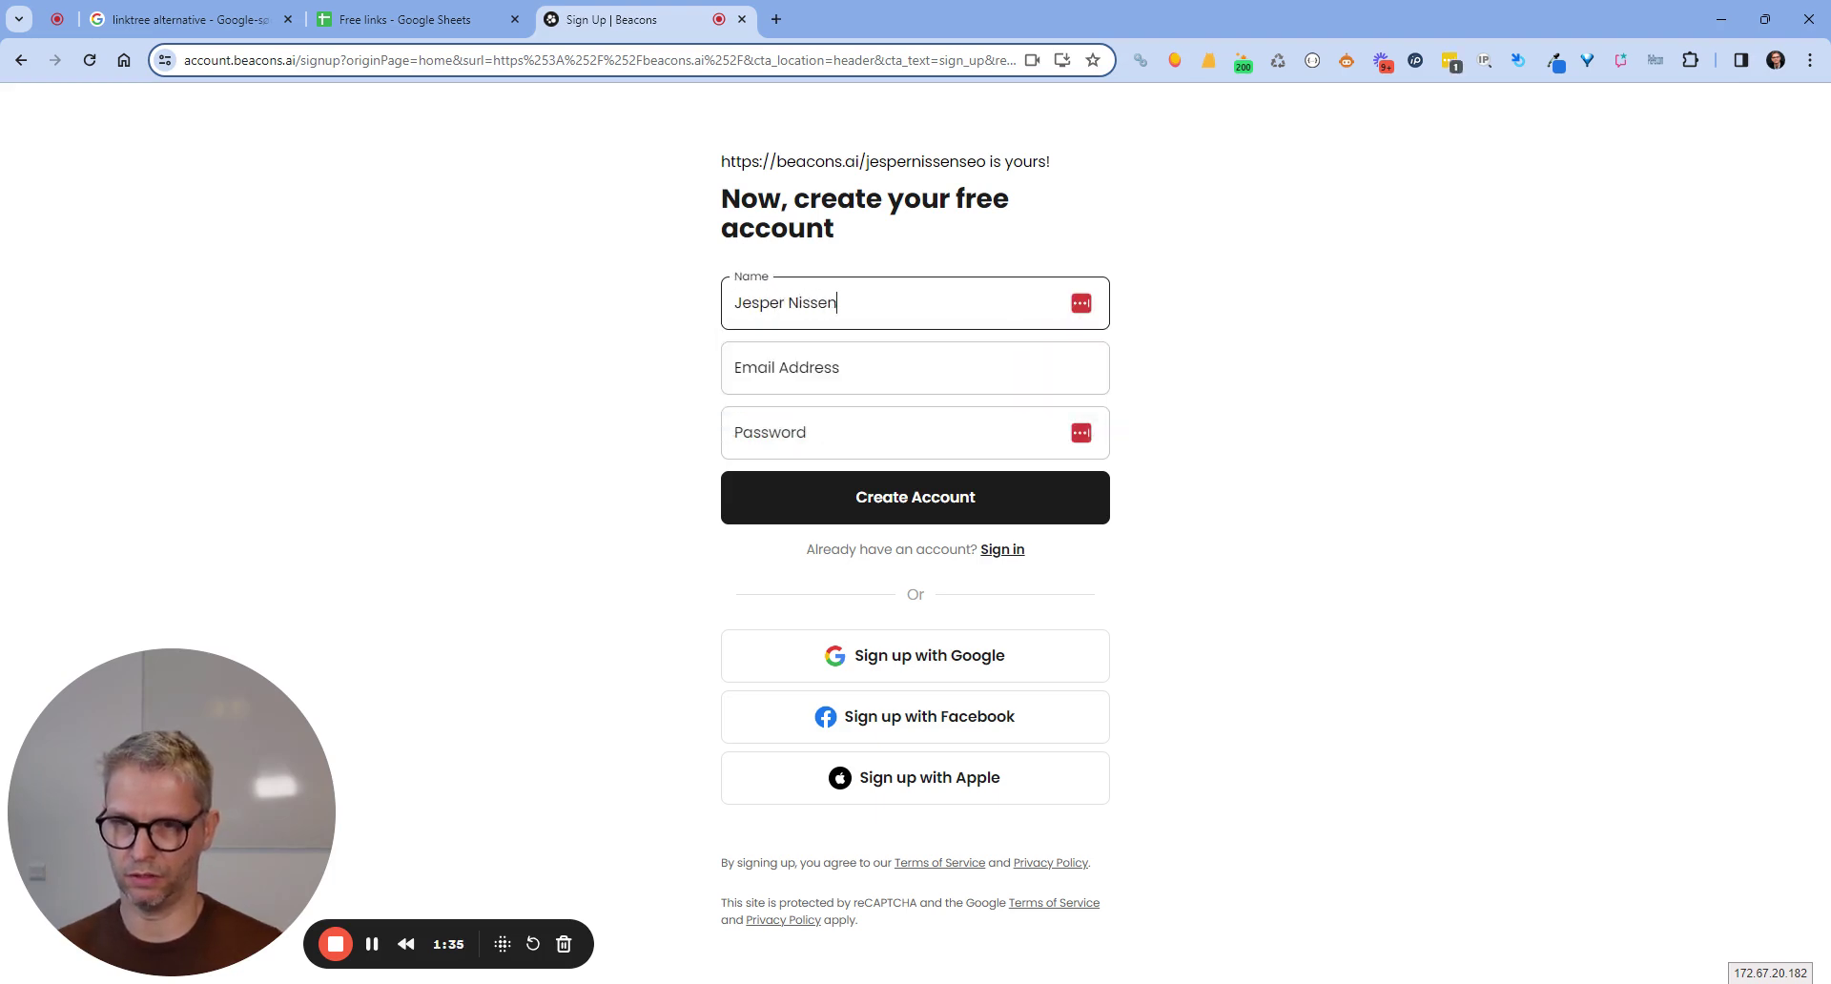
key("Tab")
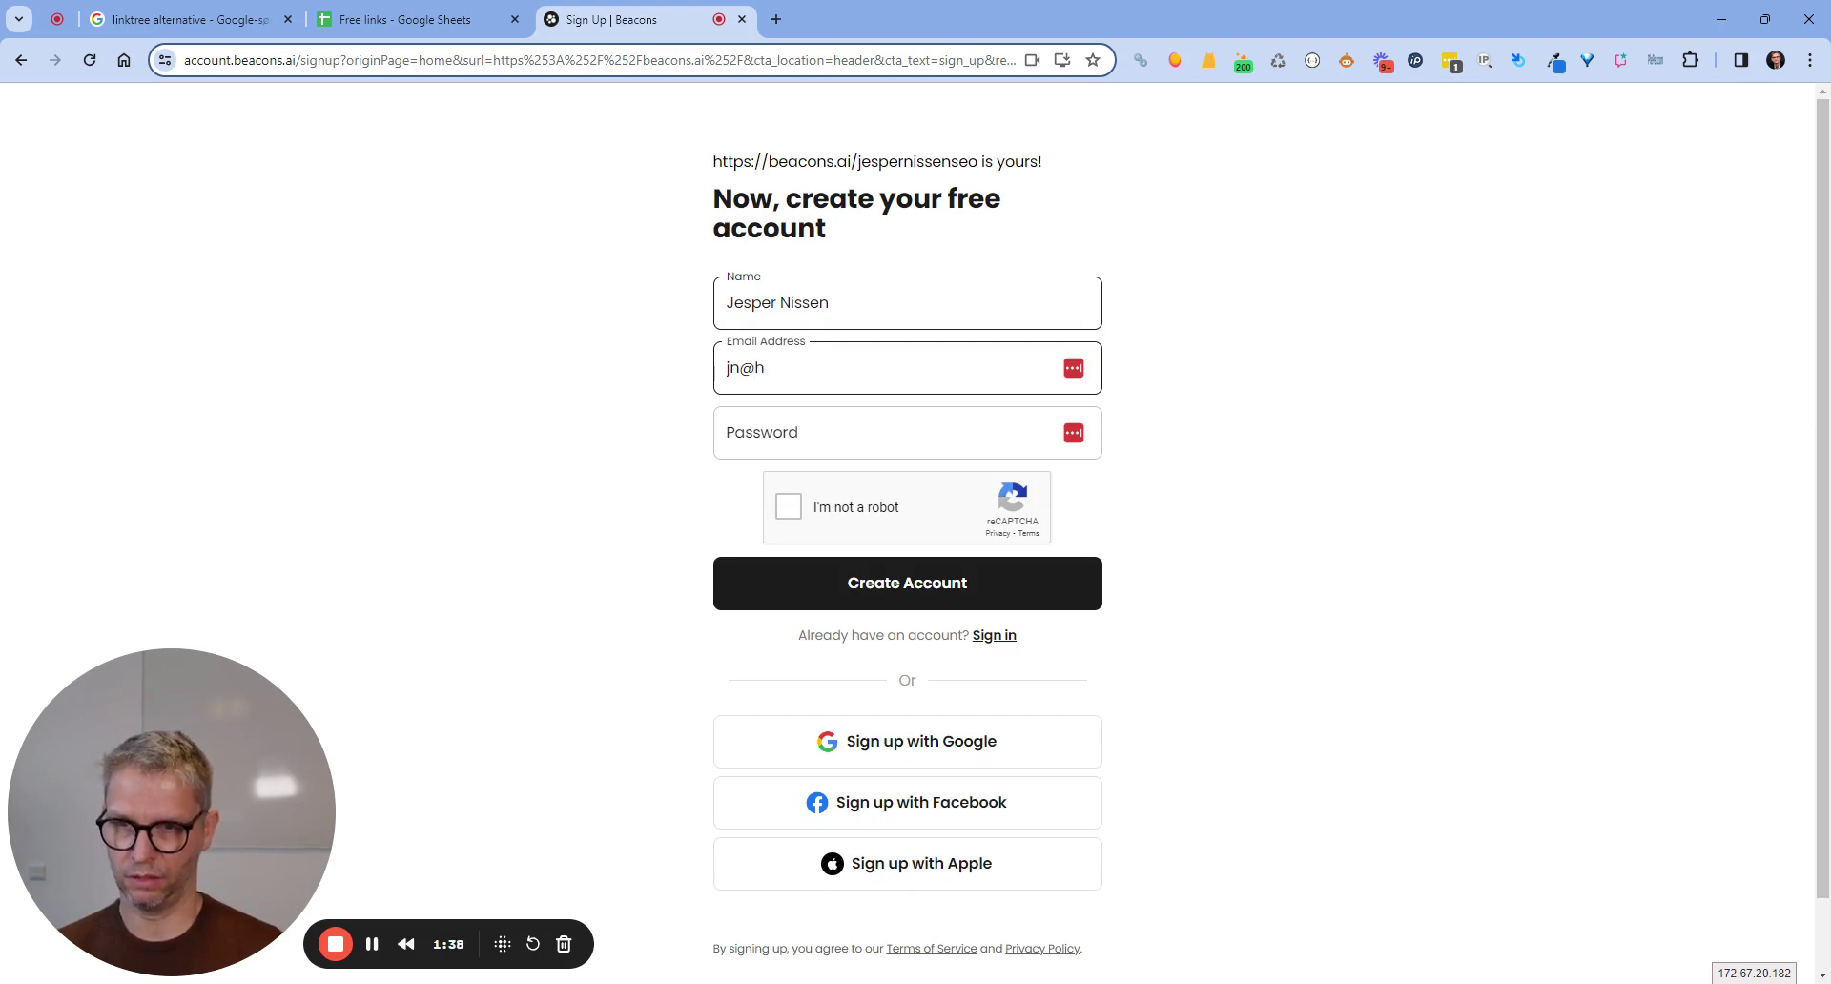
key("Tab")
key("ctrl+v")
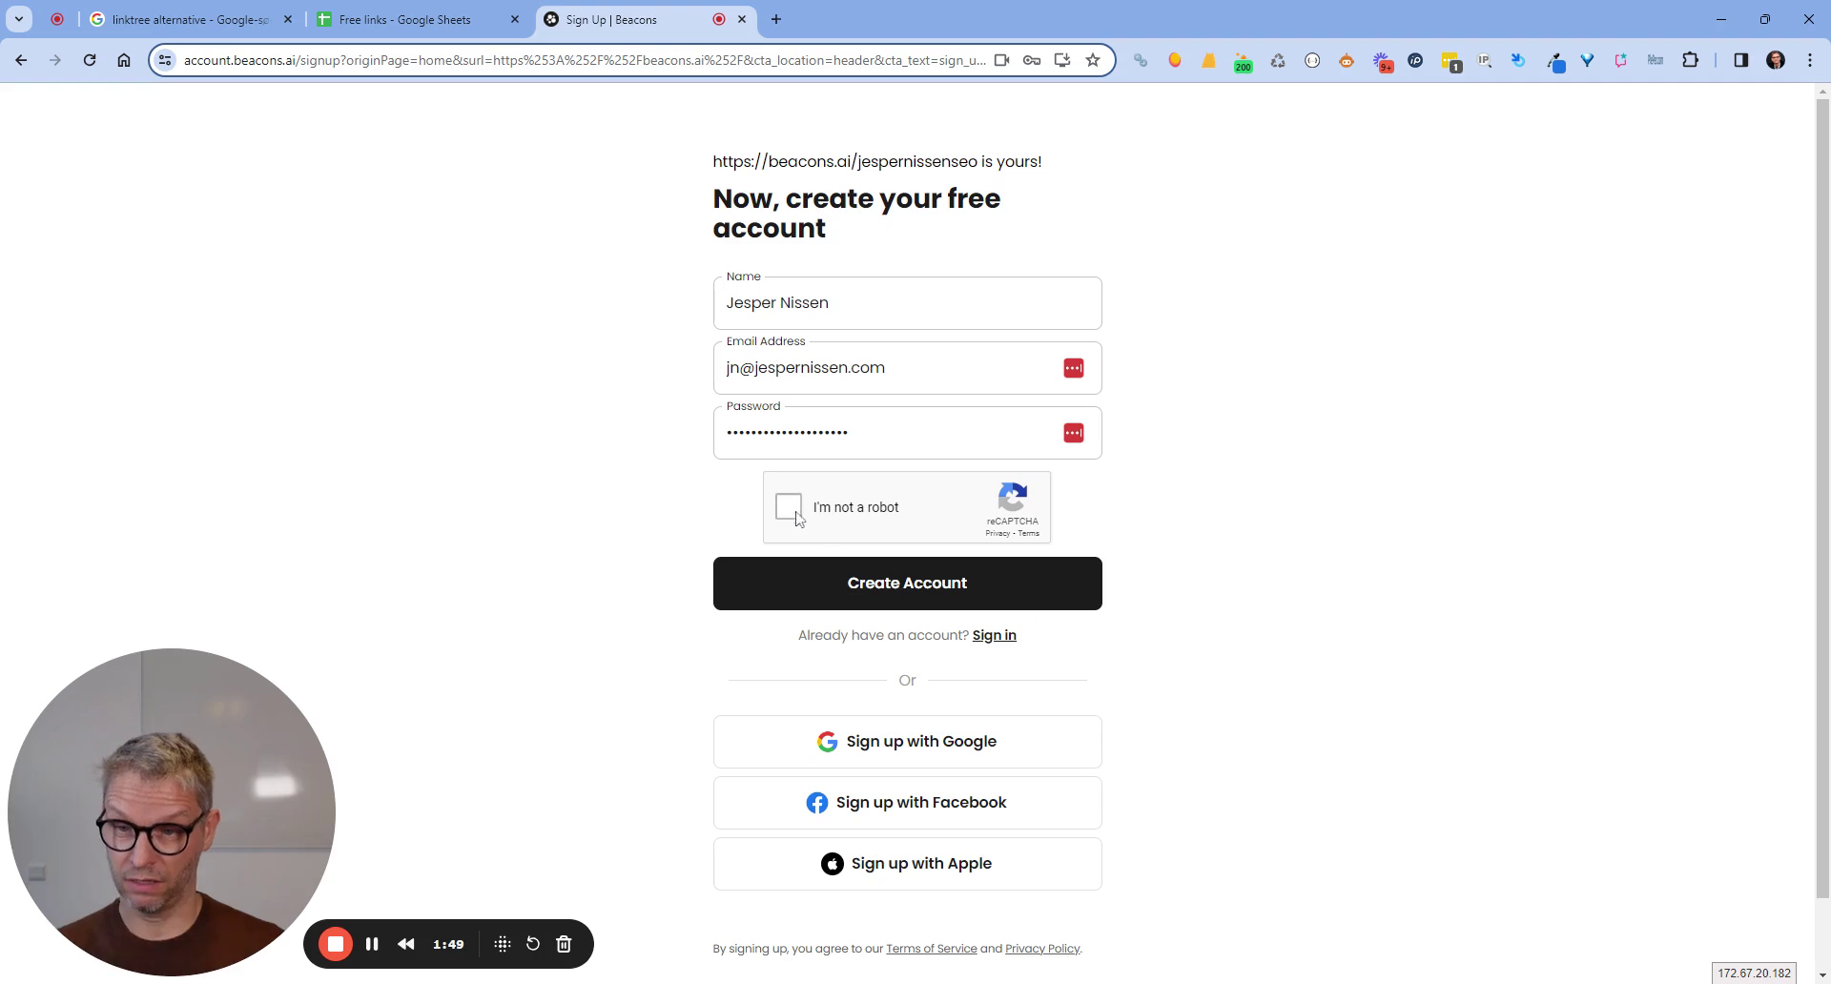
left_click(789, 506)
left_click(945, 582)
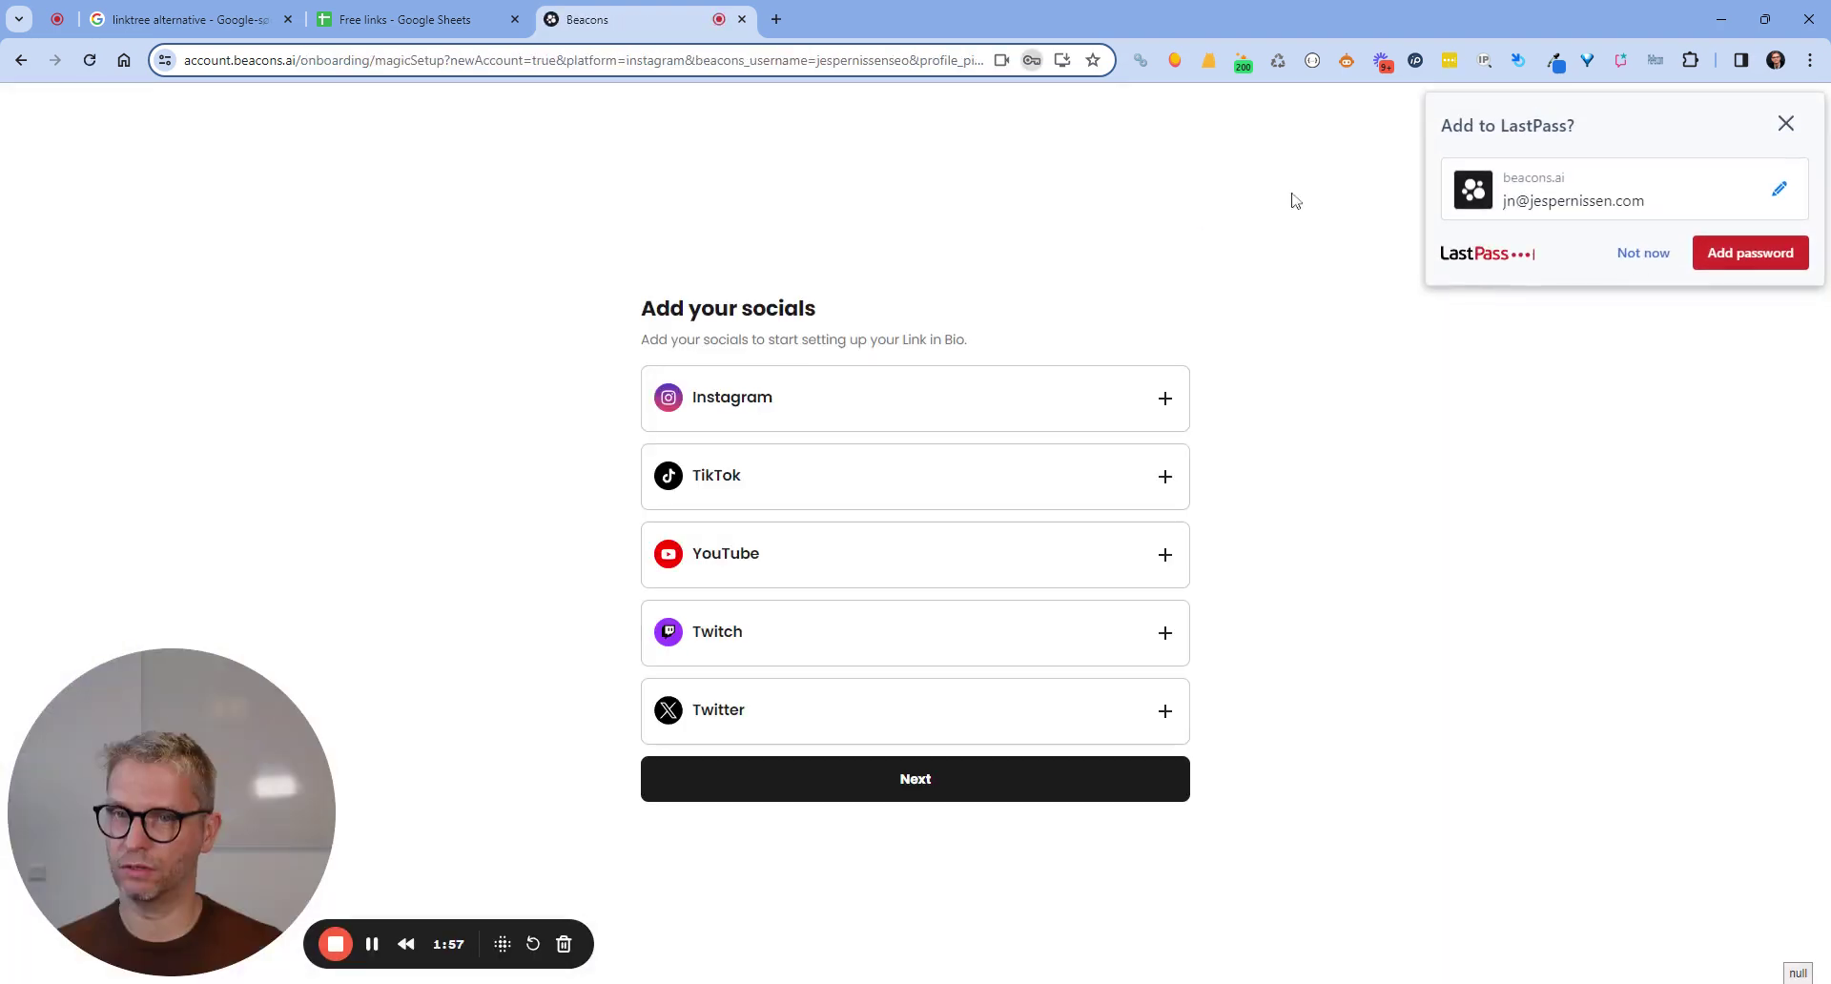
Save the login in LastPass and add the account's YouTube handle to the socials.
left_click(1791, 254)
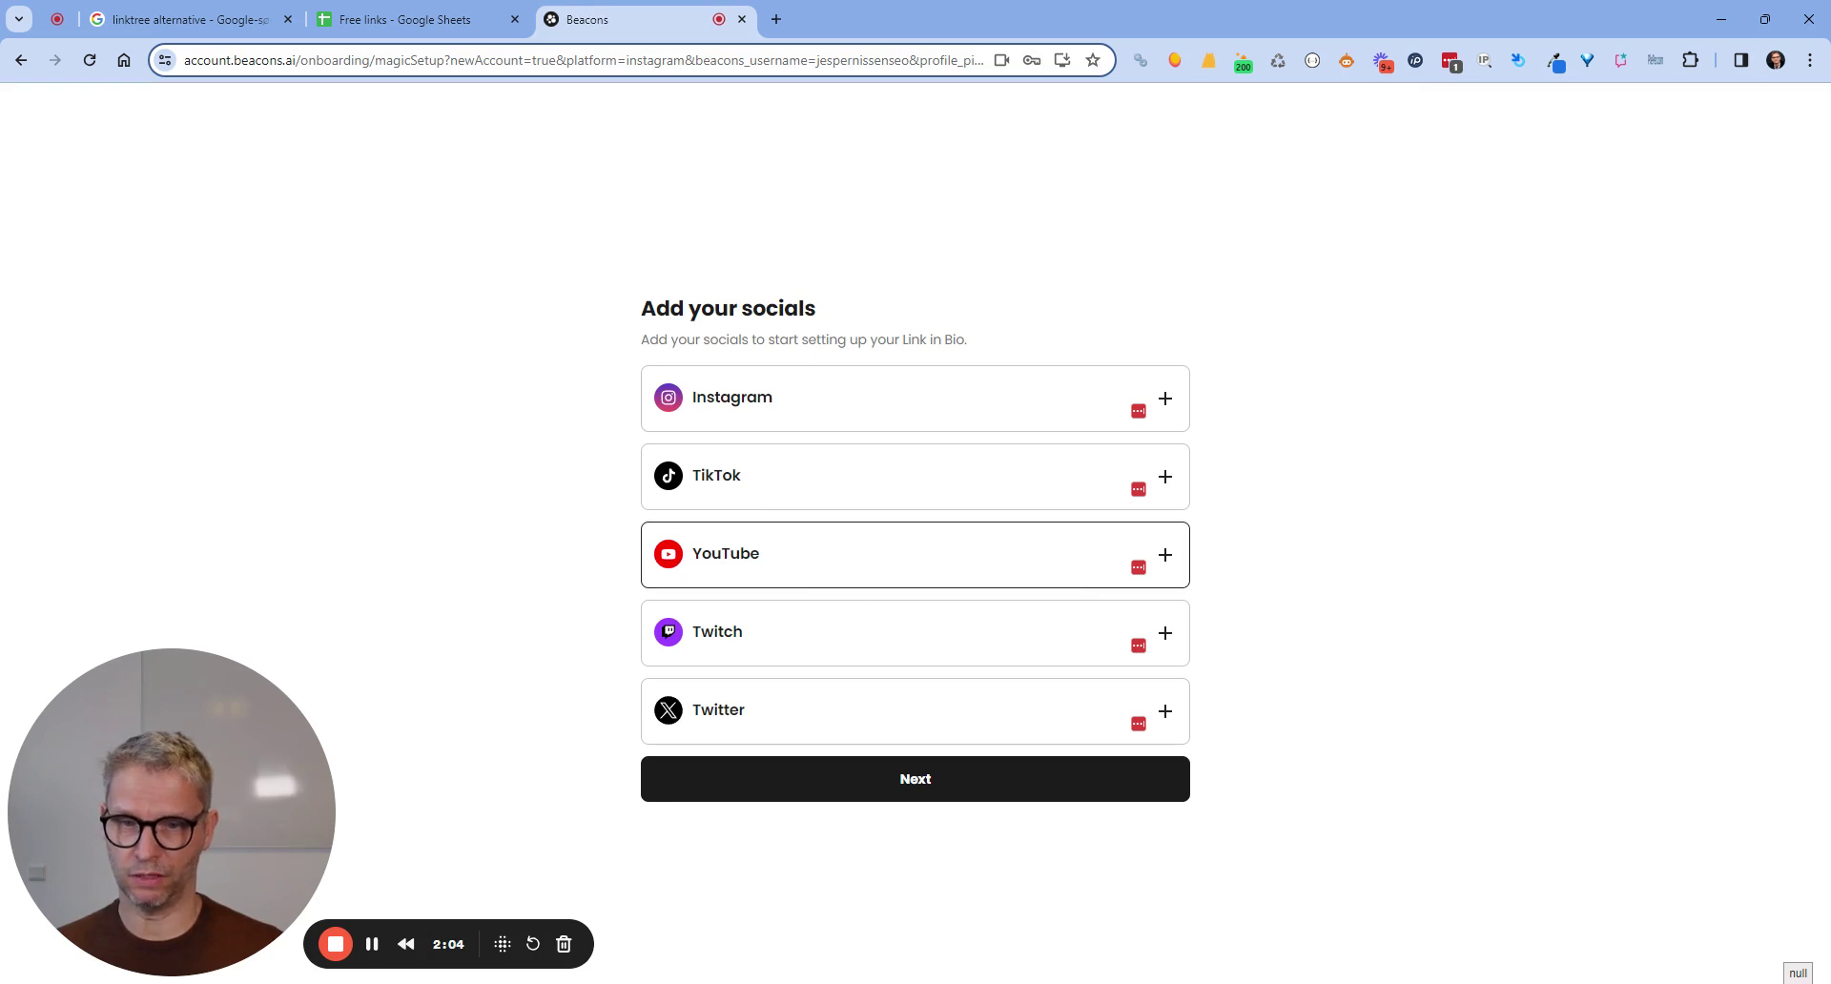
left_click(750, 560)
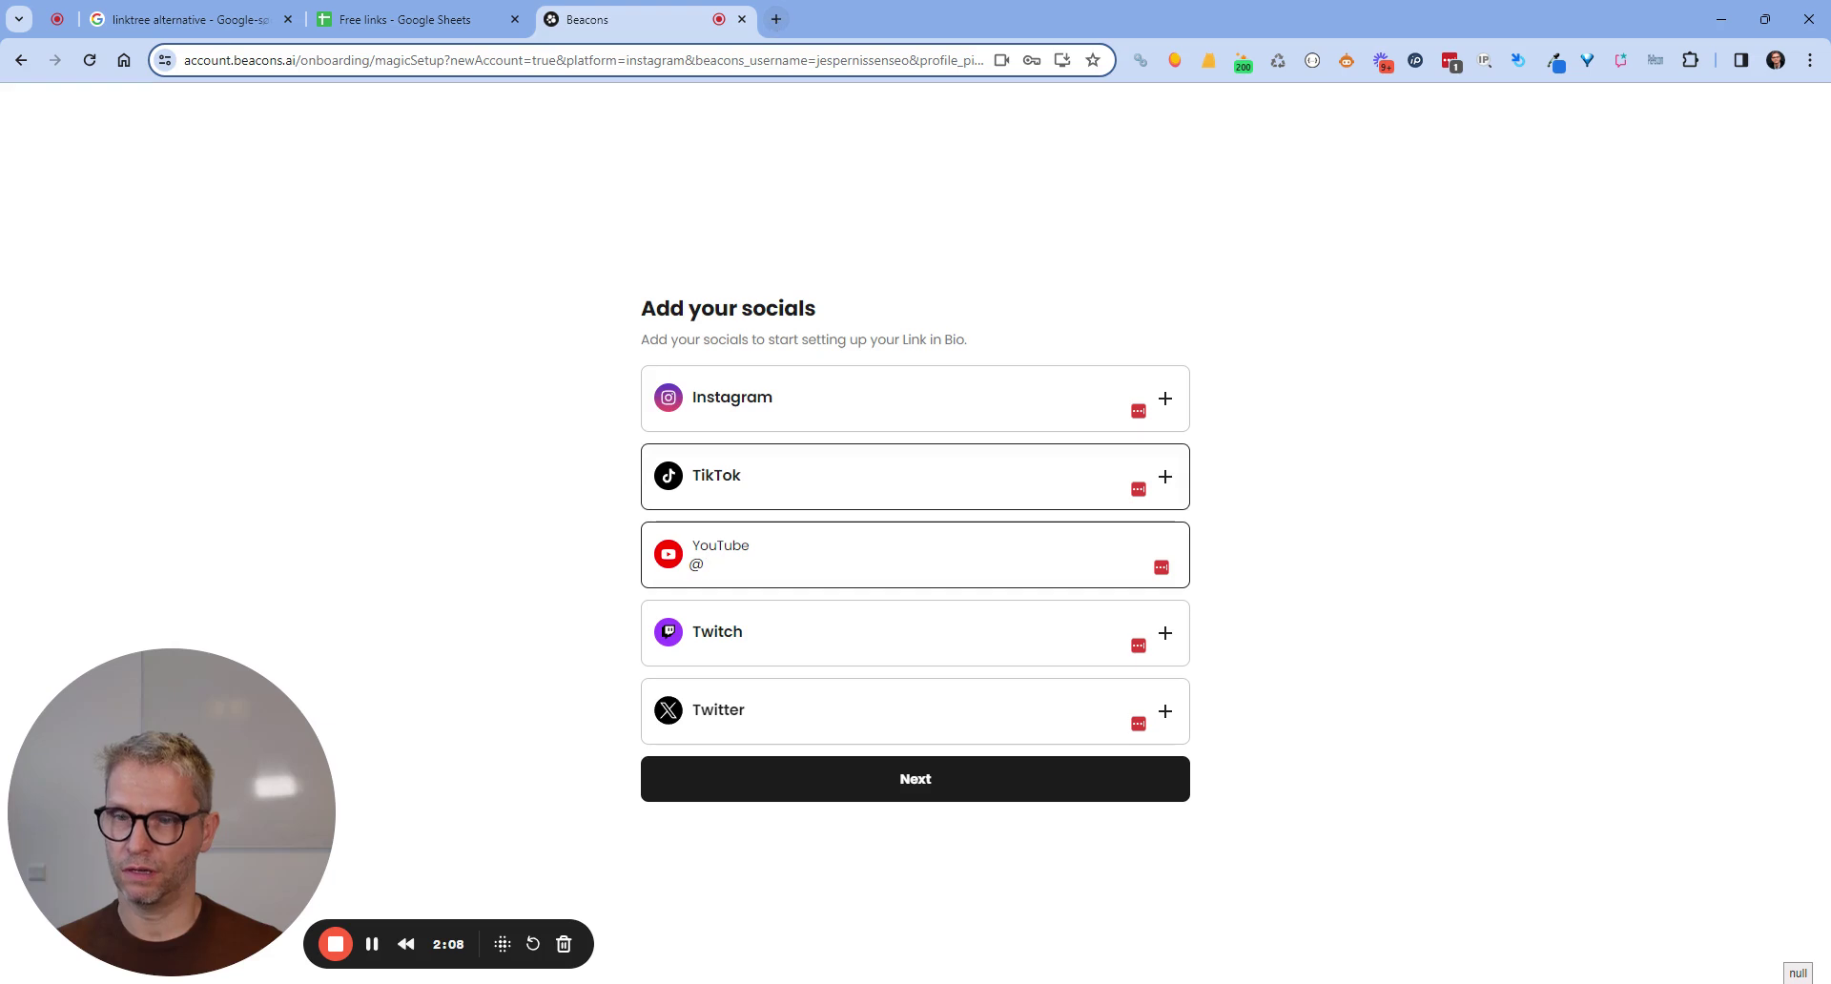
type("jespernsi")
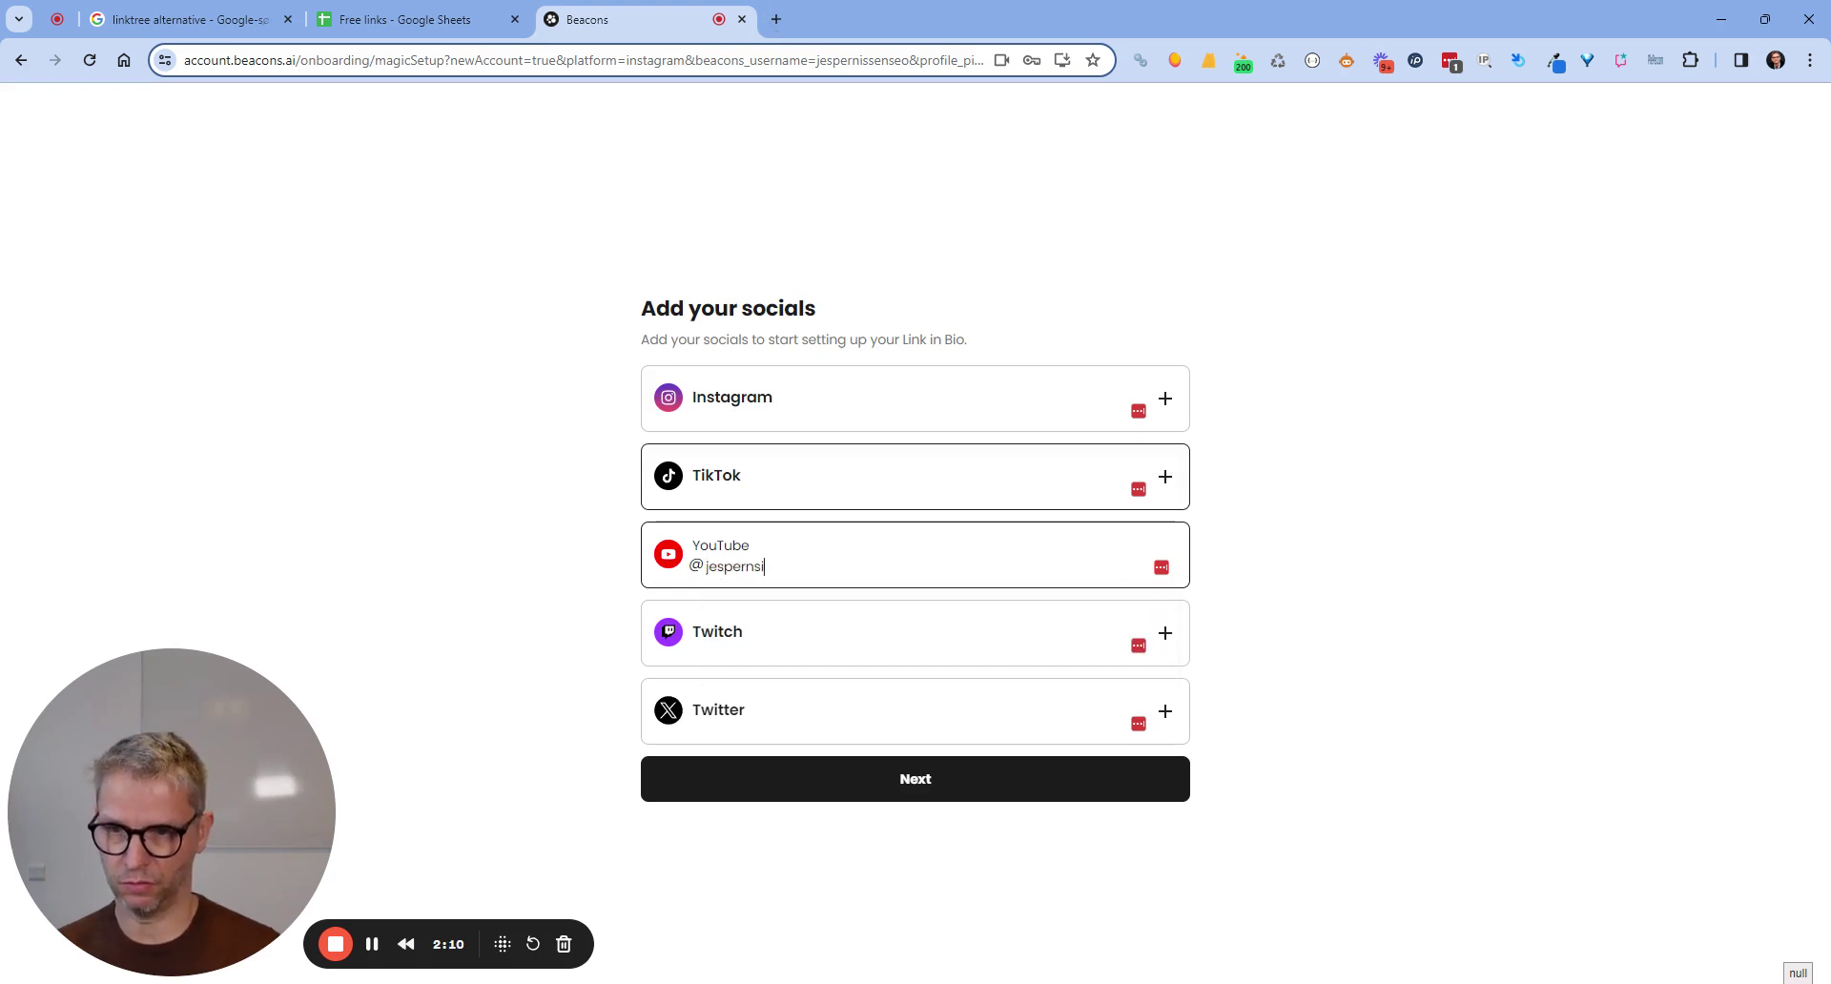
key("BackSpace")
key("BackSpace")
key("BackSpace")
type("issen")
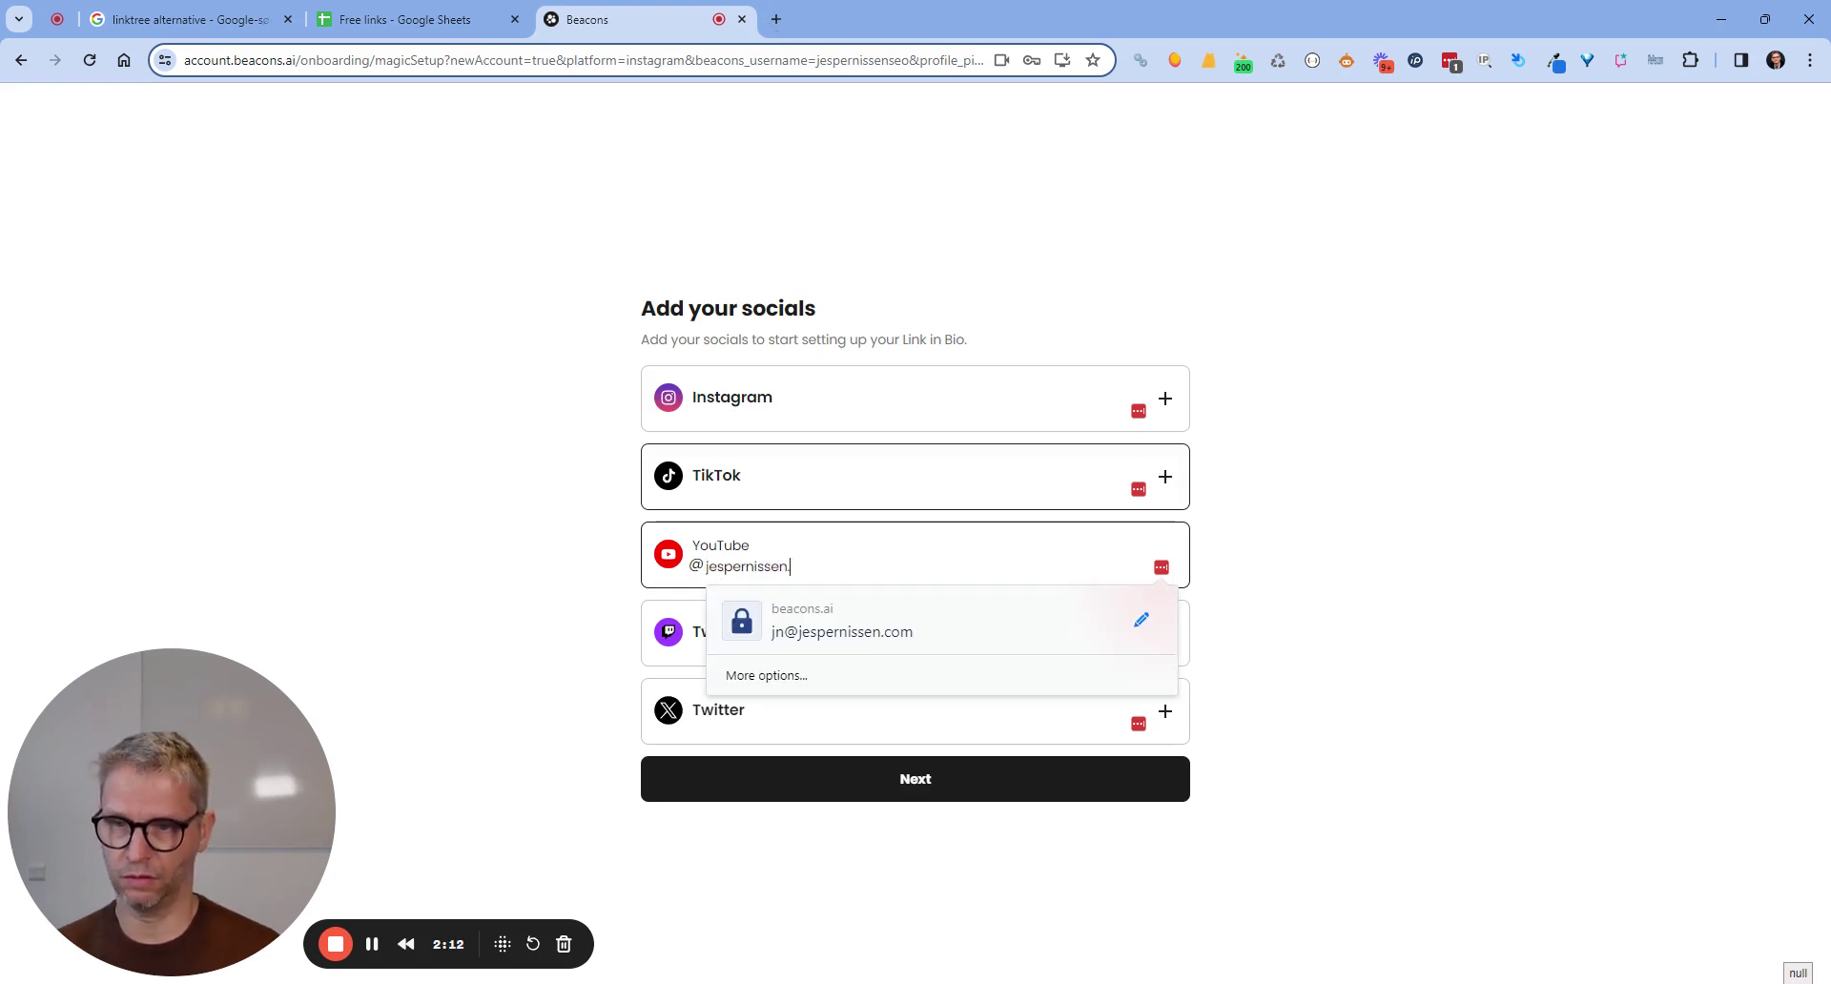
type("seo")
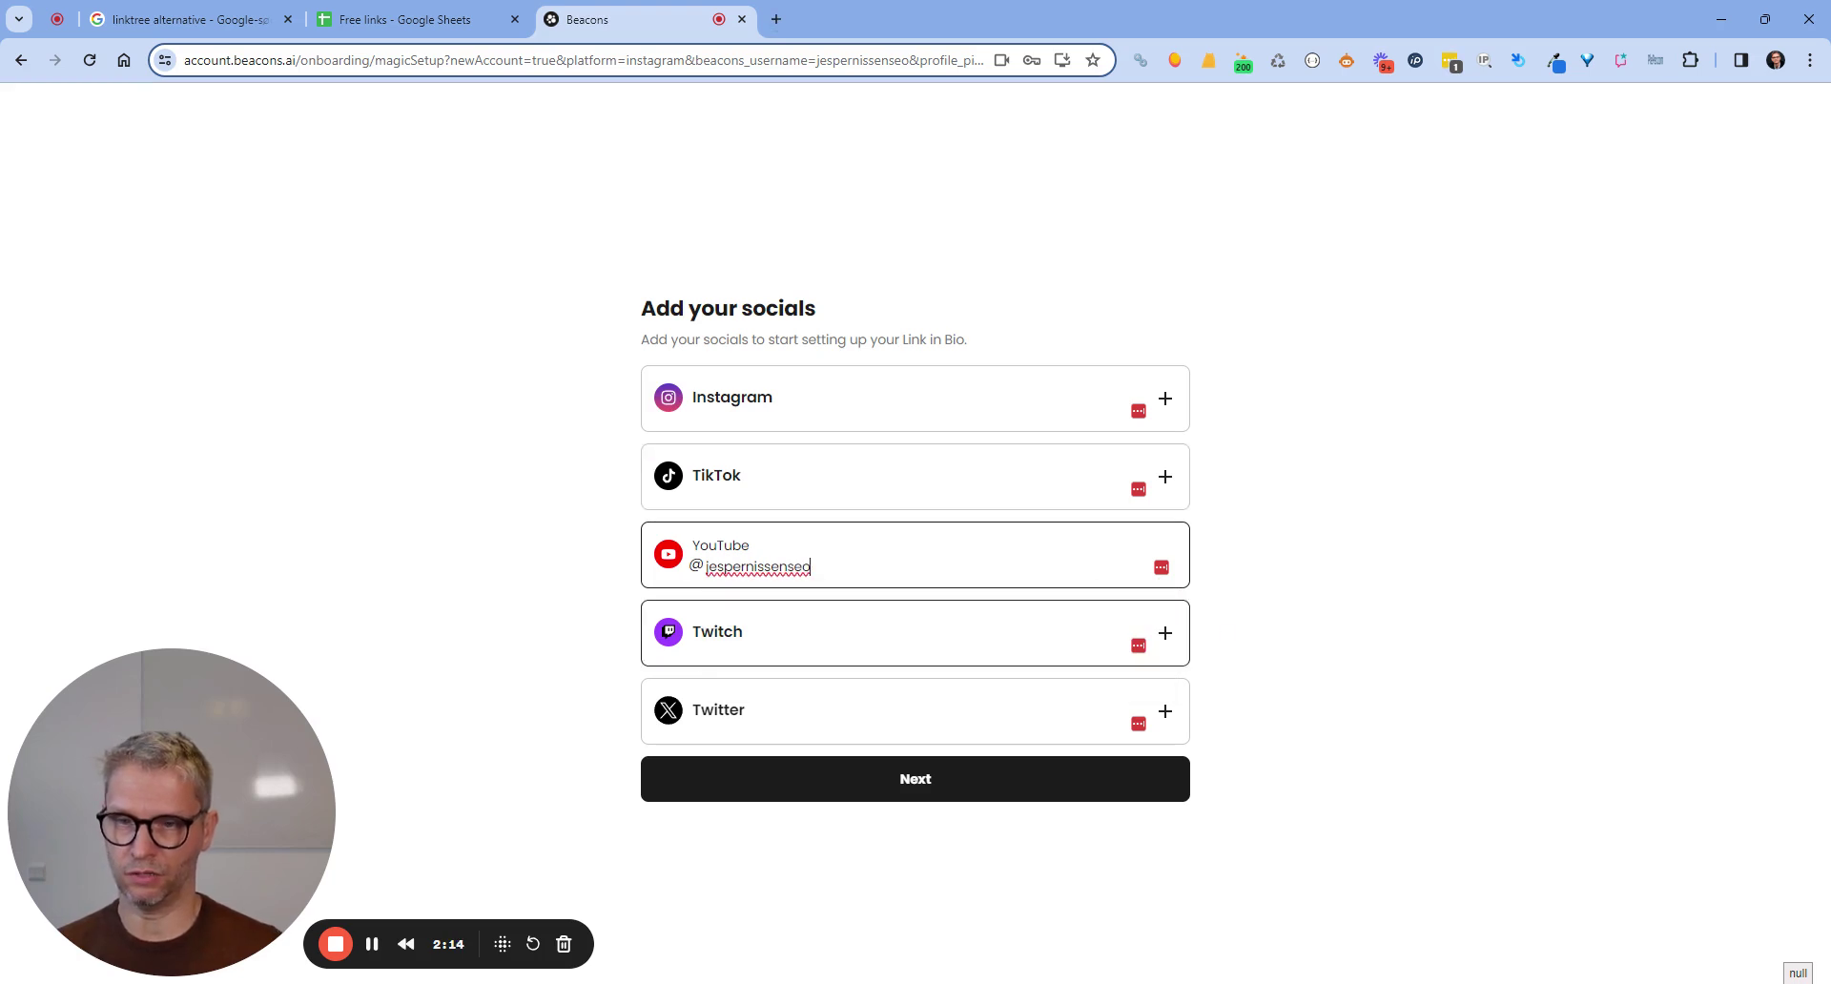
Add the matching Twitter handle and continue to the next setup step.
left_click(890, 731)
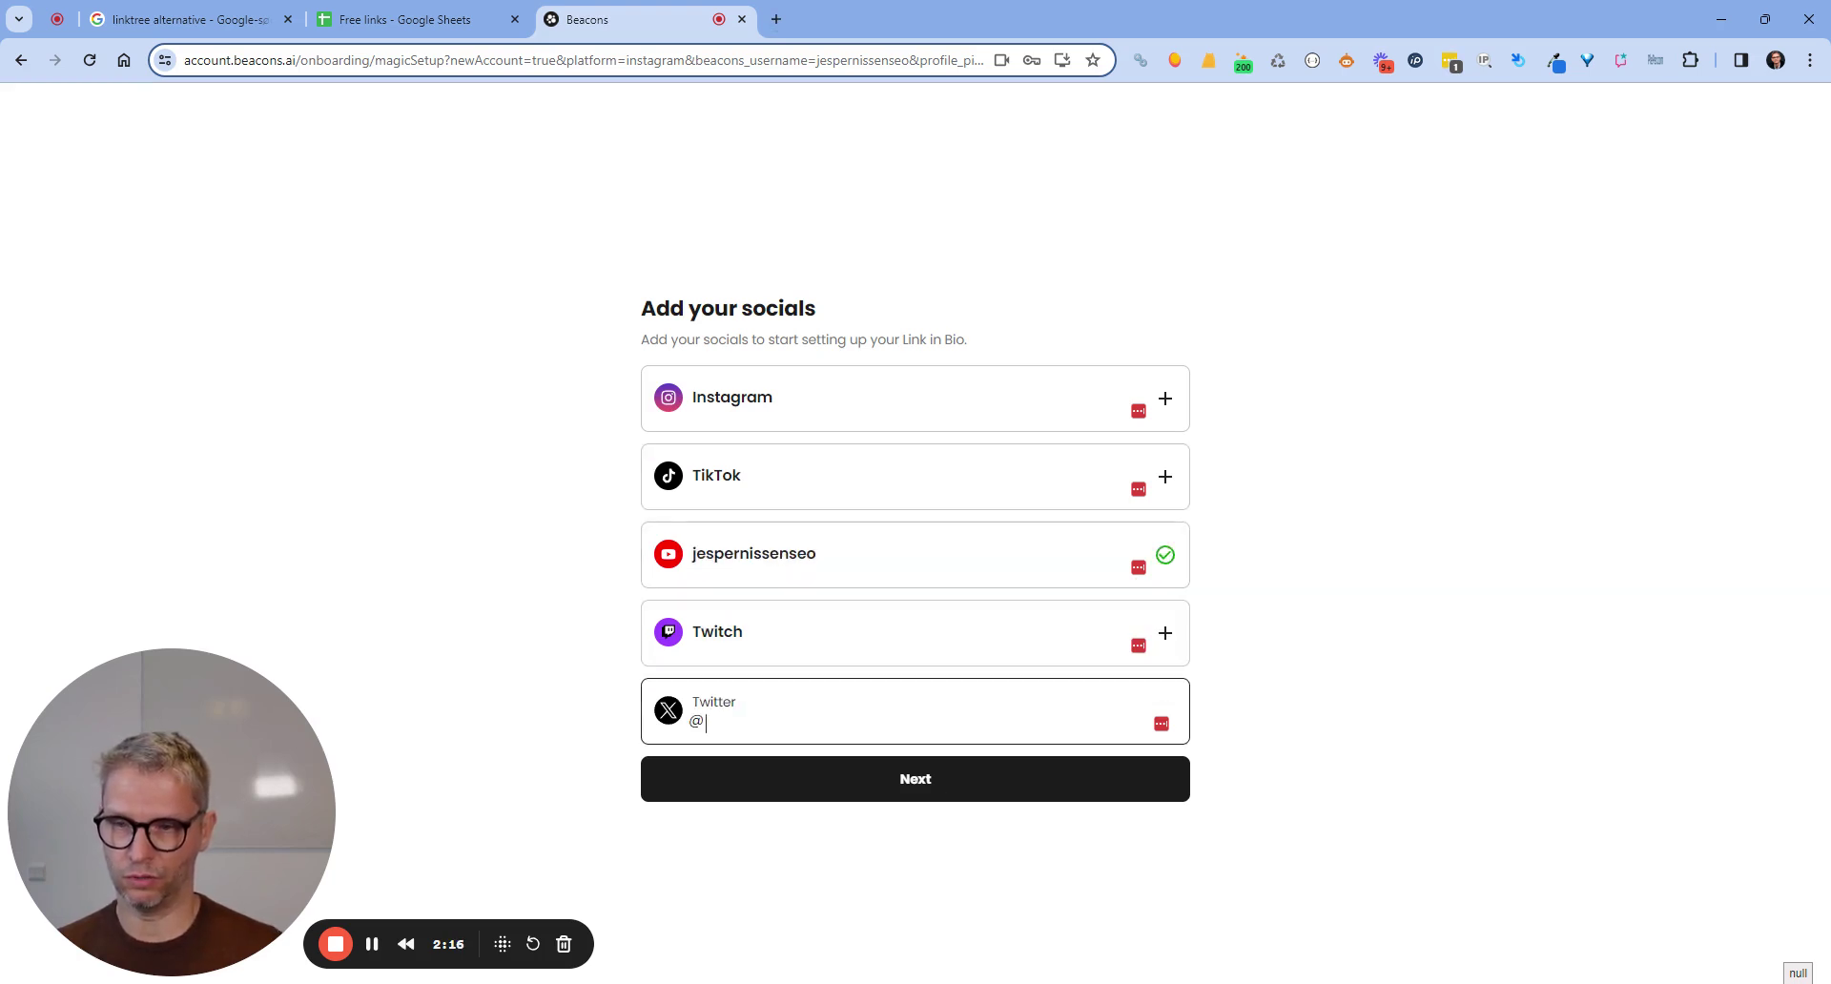
type("jespernissenseo")
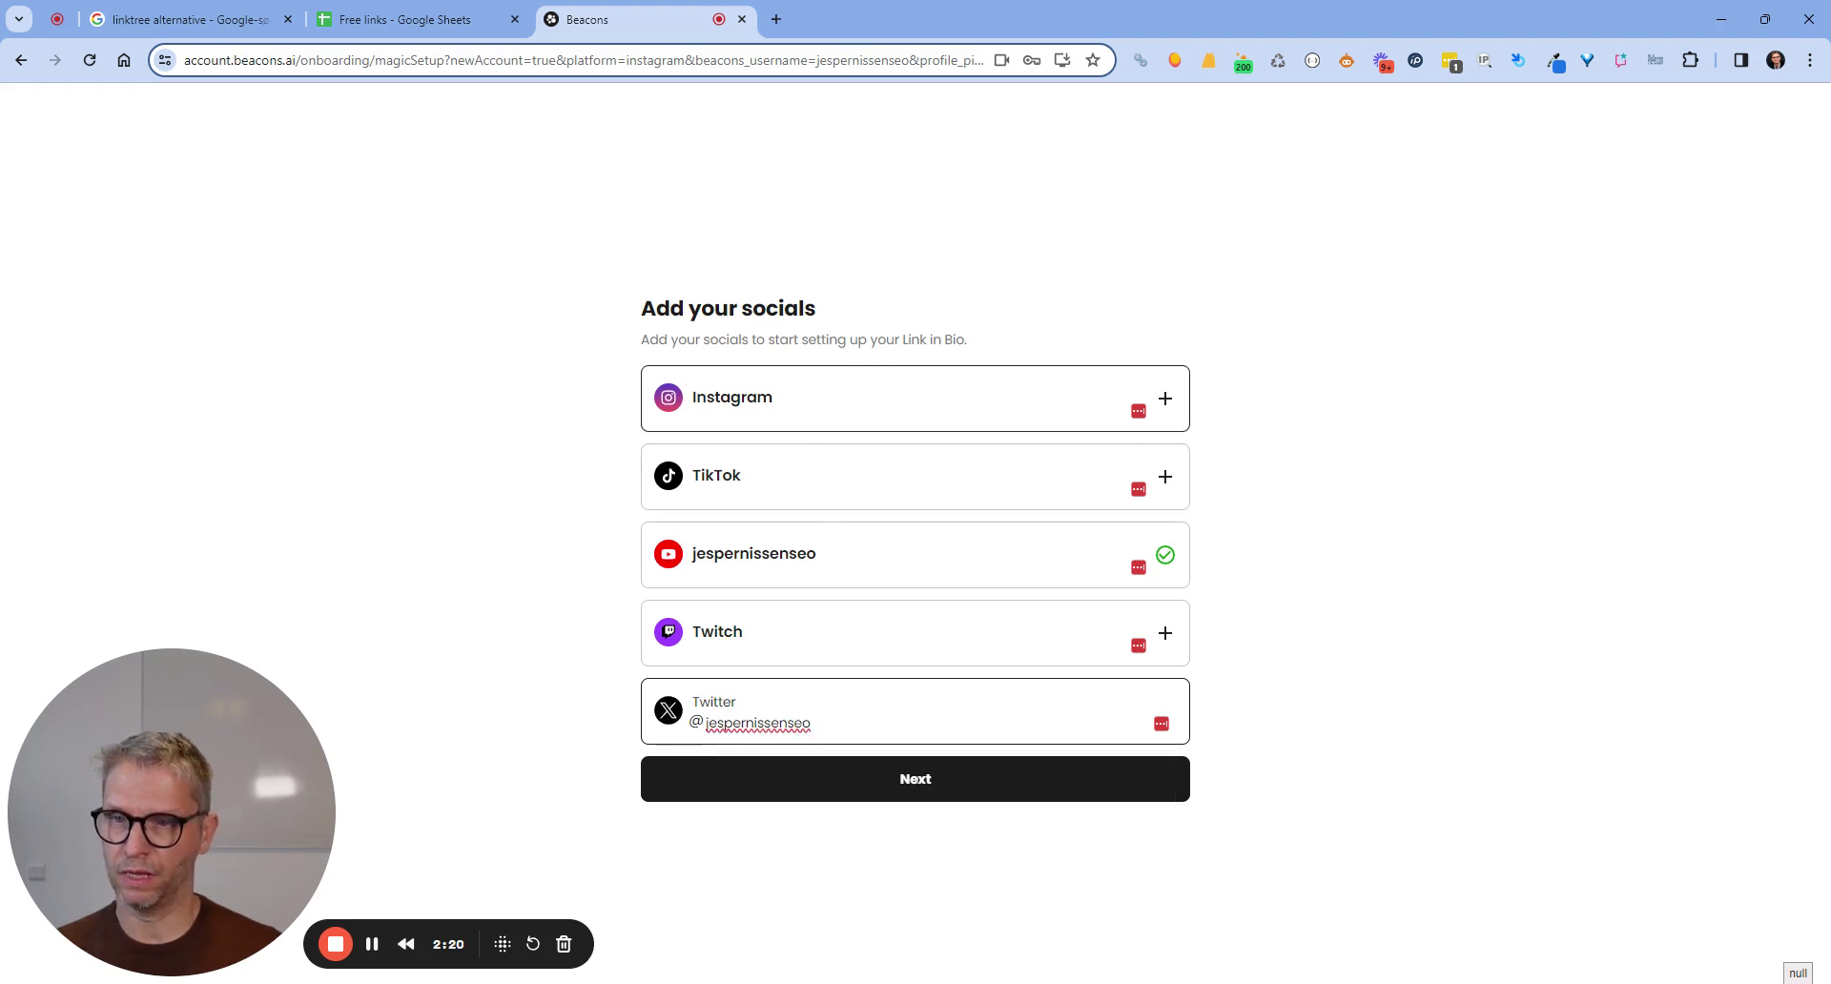
left_click(966, 782)
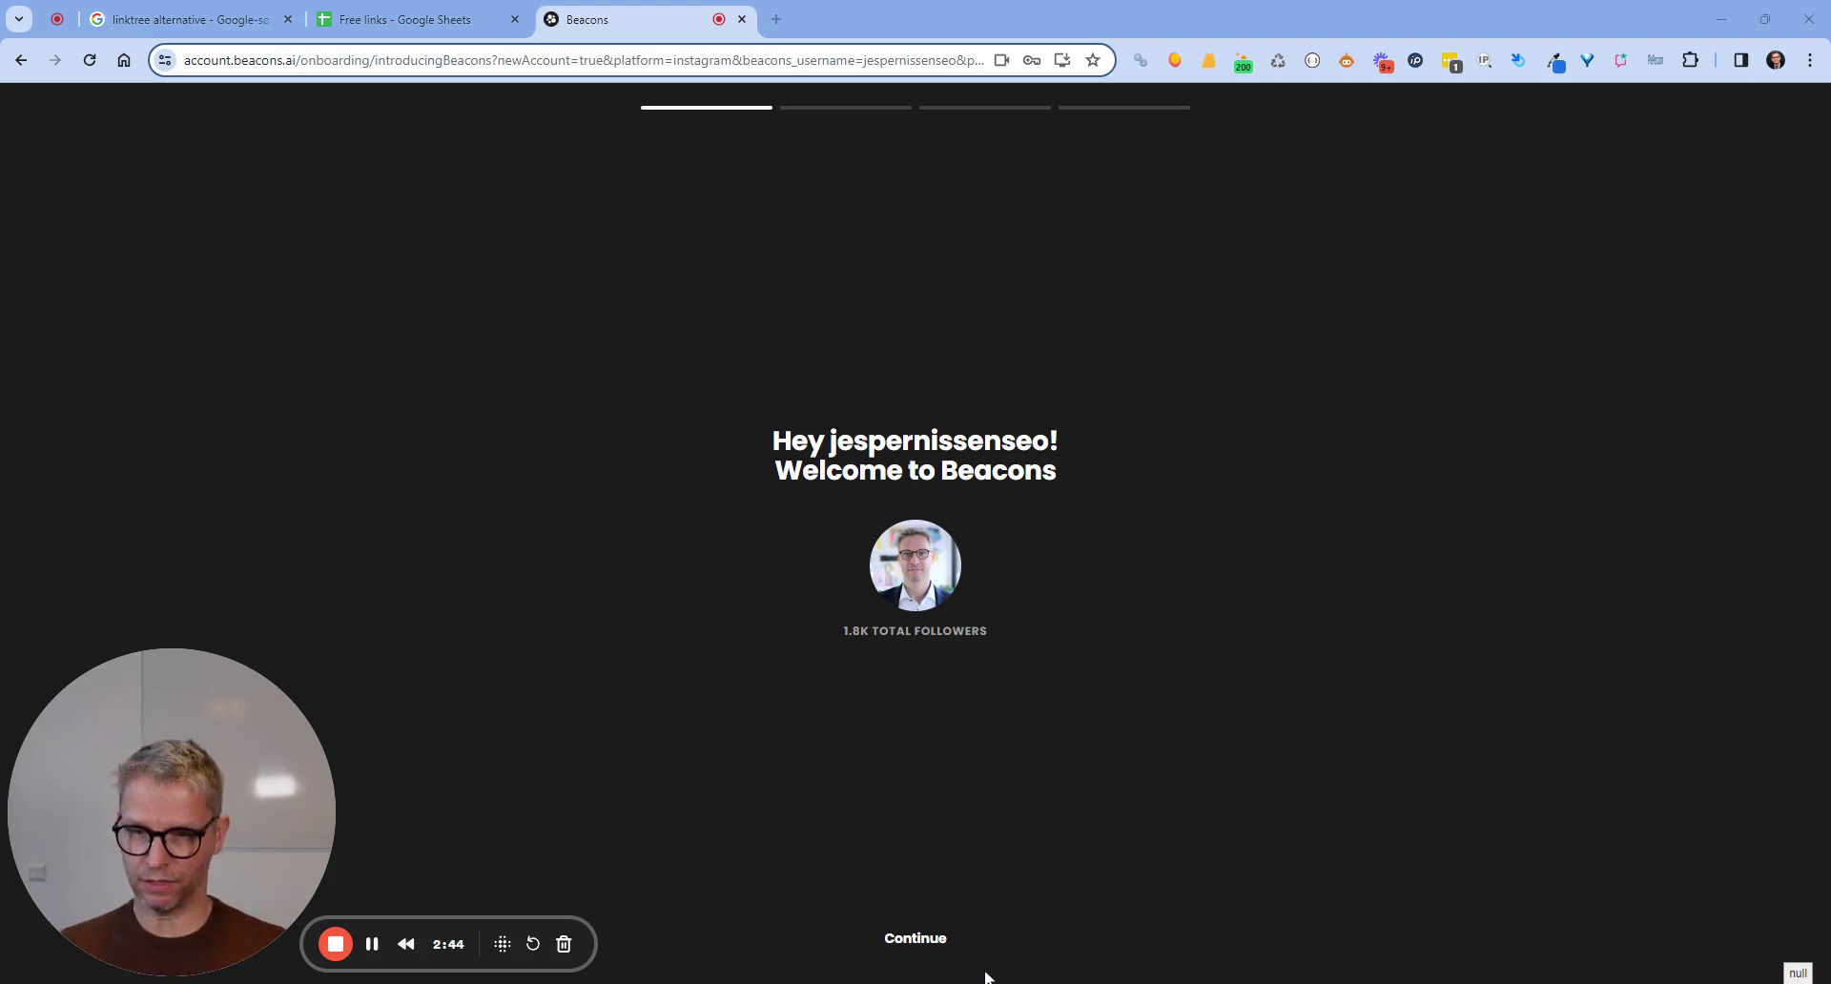
Advance through the three intro slides to the 'Use this profile photo?' question.
left_click(915, 940)
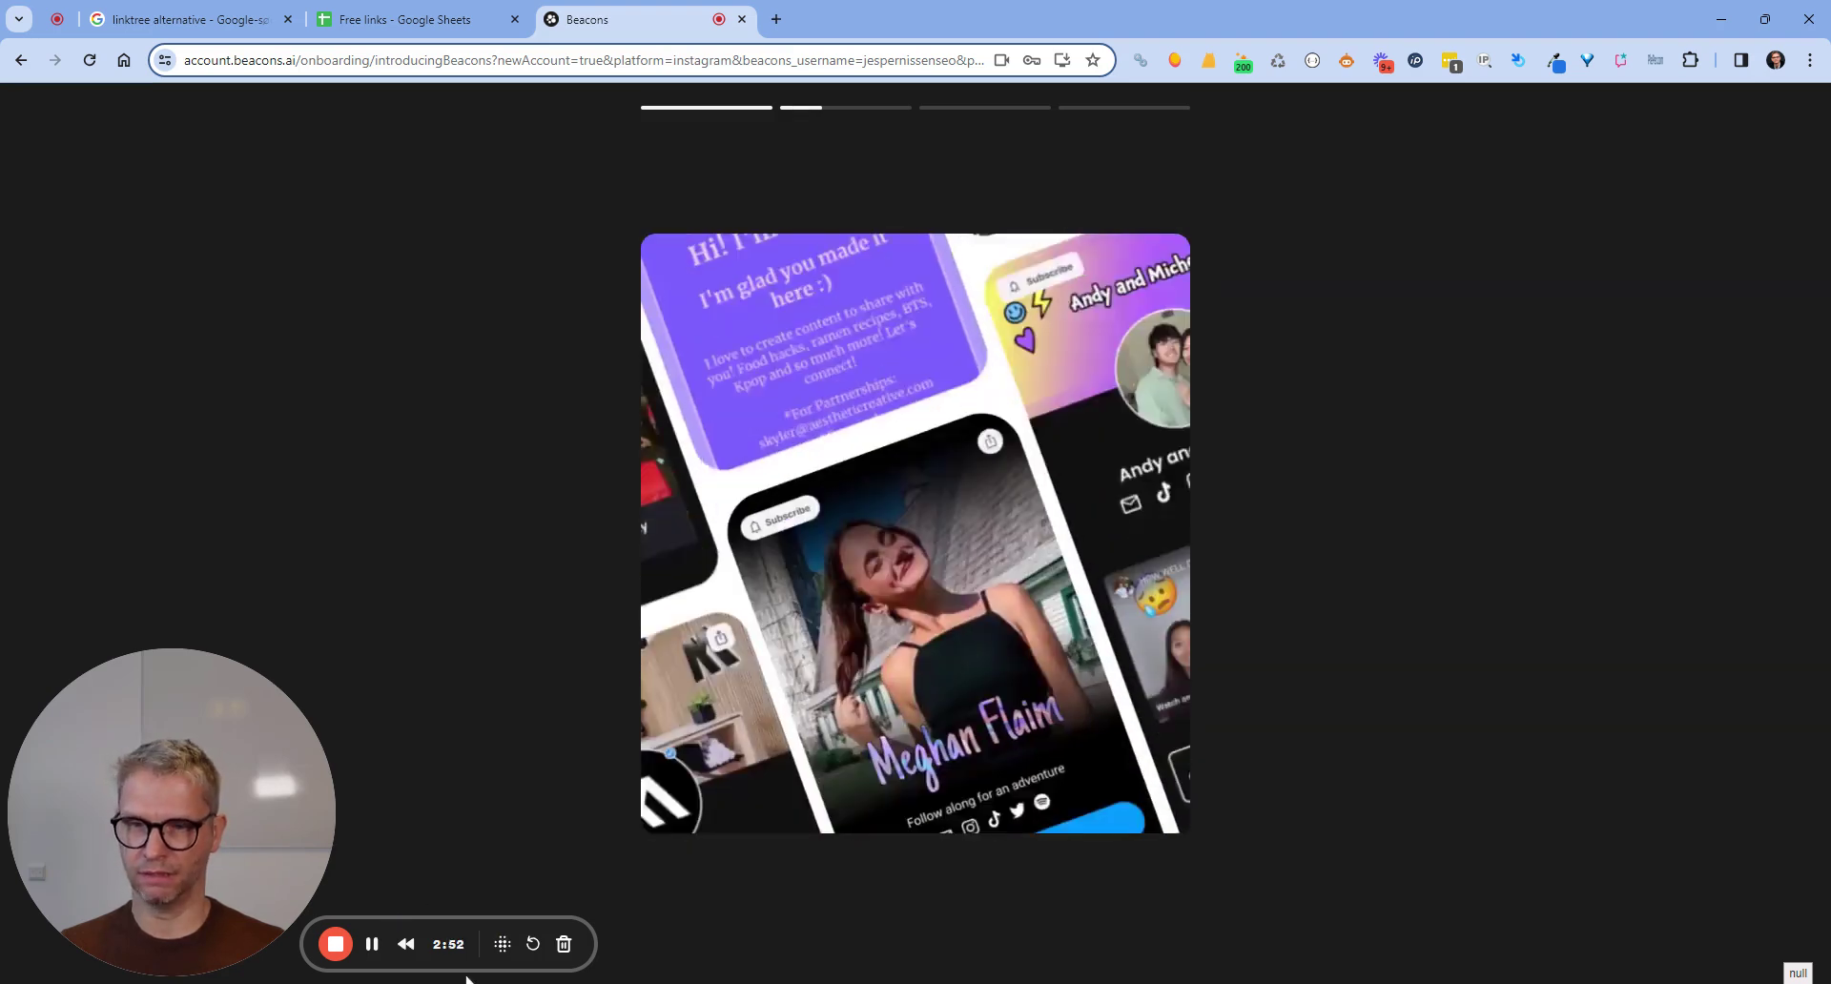
left_click(911, 941)
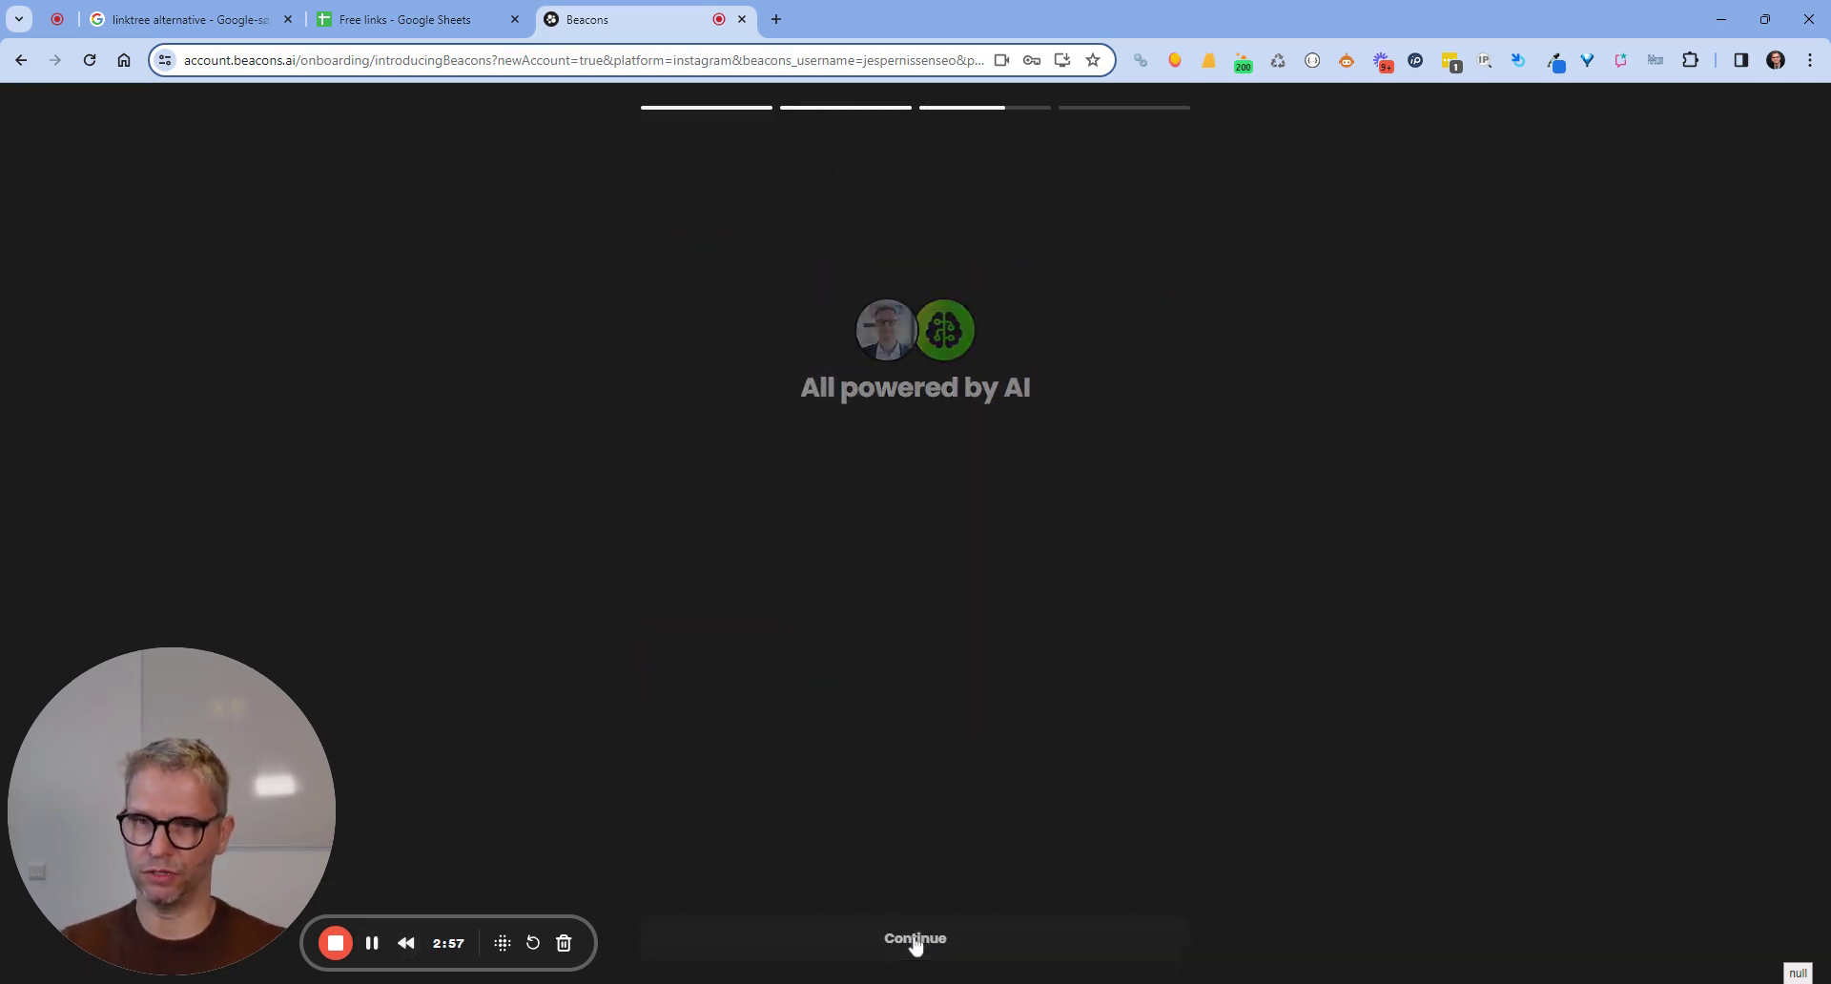
left_click(907, 940)
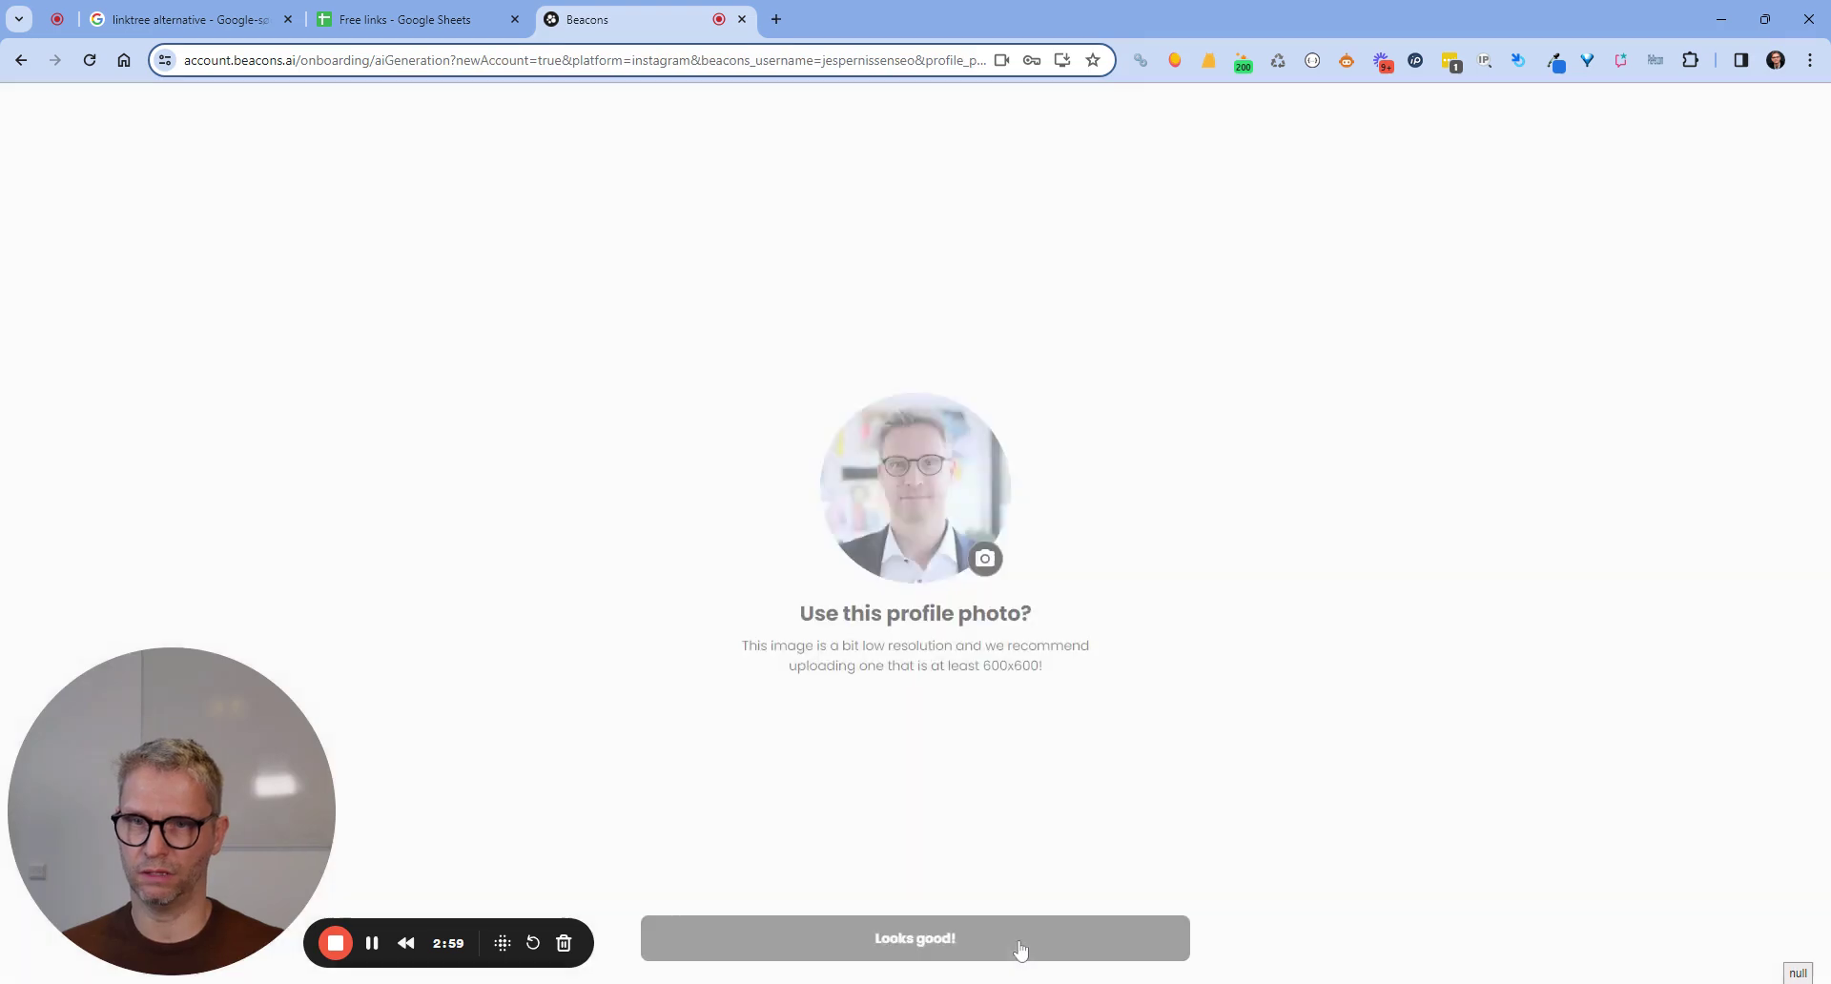
Keep the suggested Instagram profile photo and finish with the black Portrait style.
left_click(935, 939)
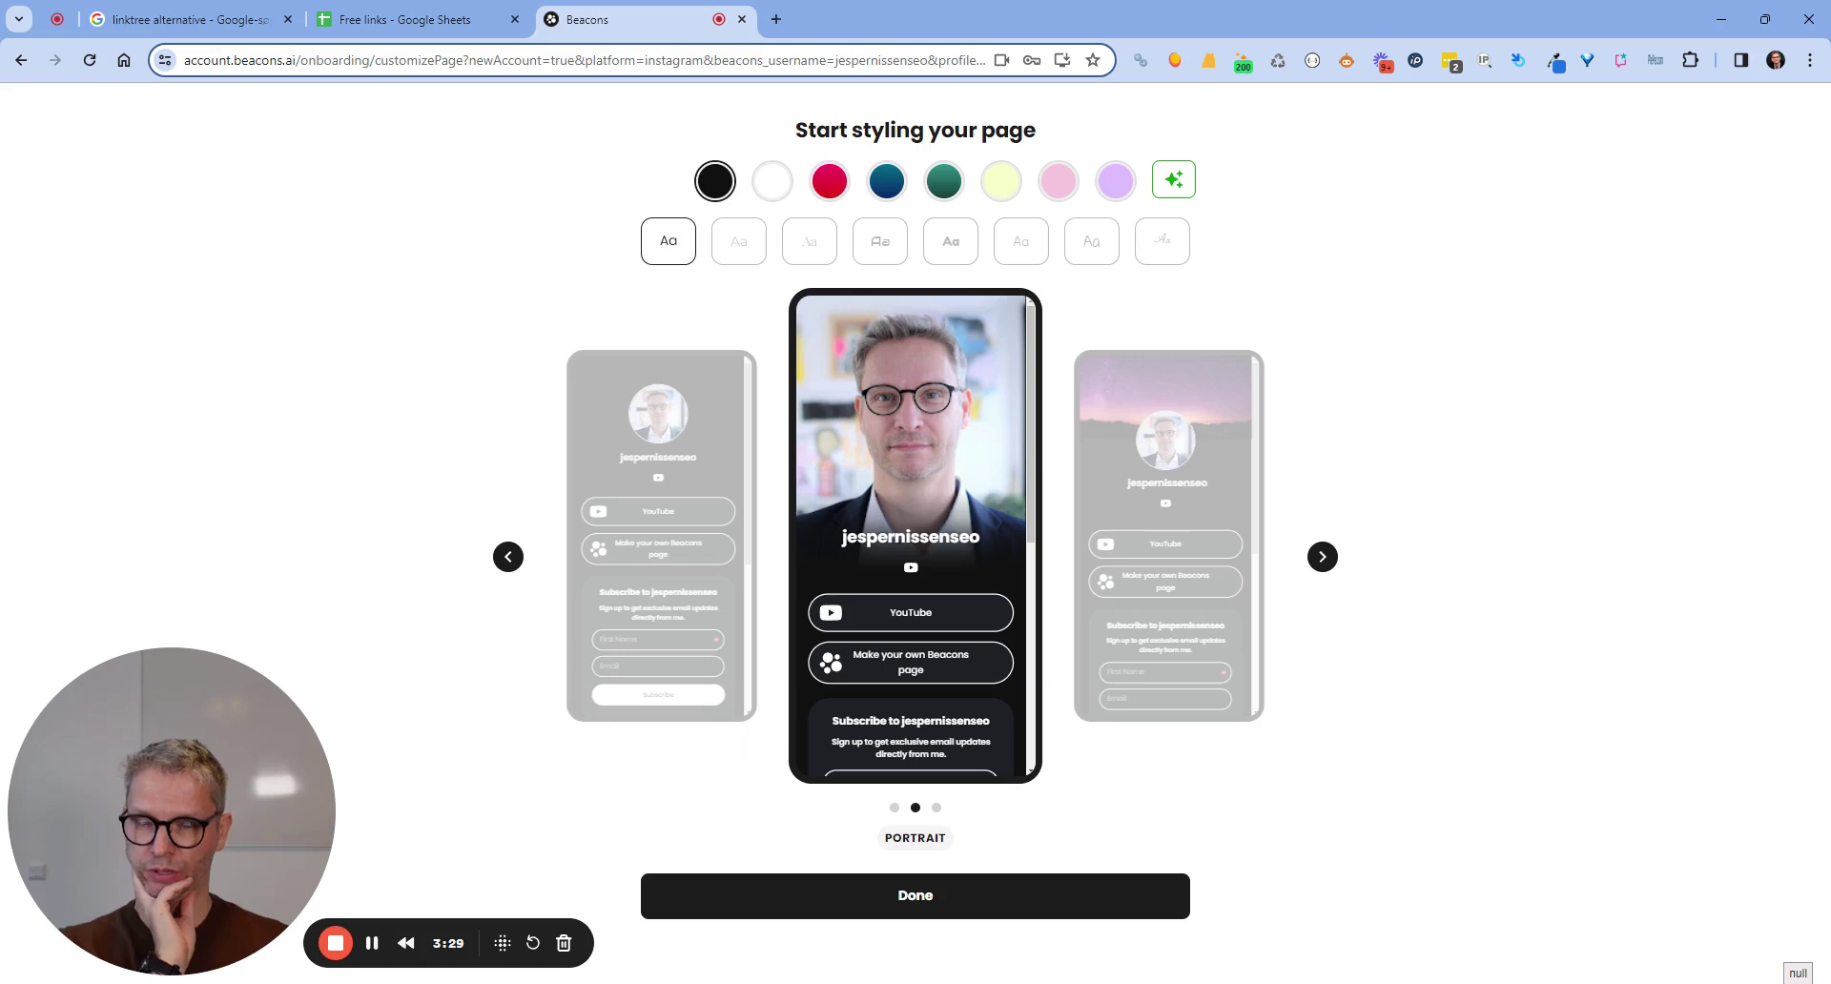
left_click(966, 898)
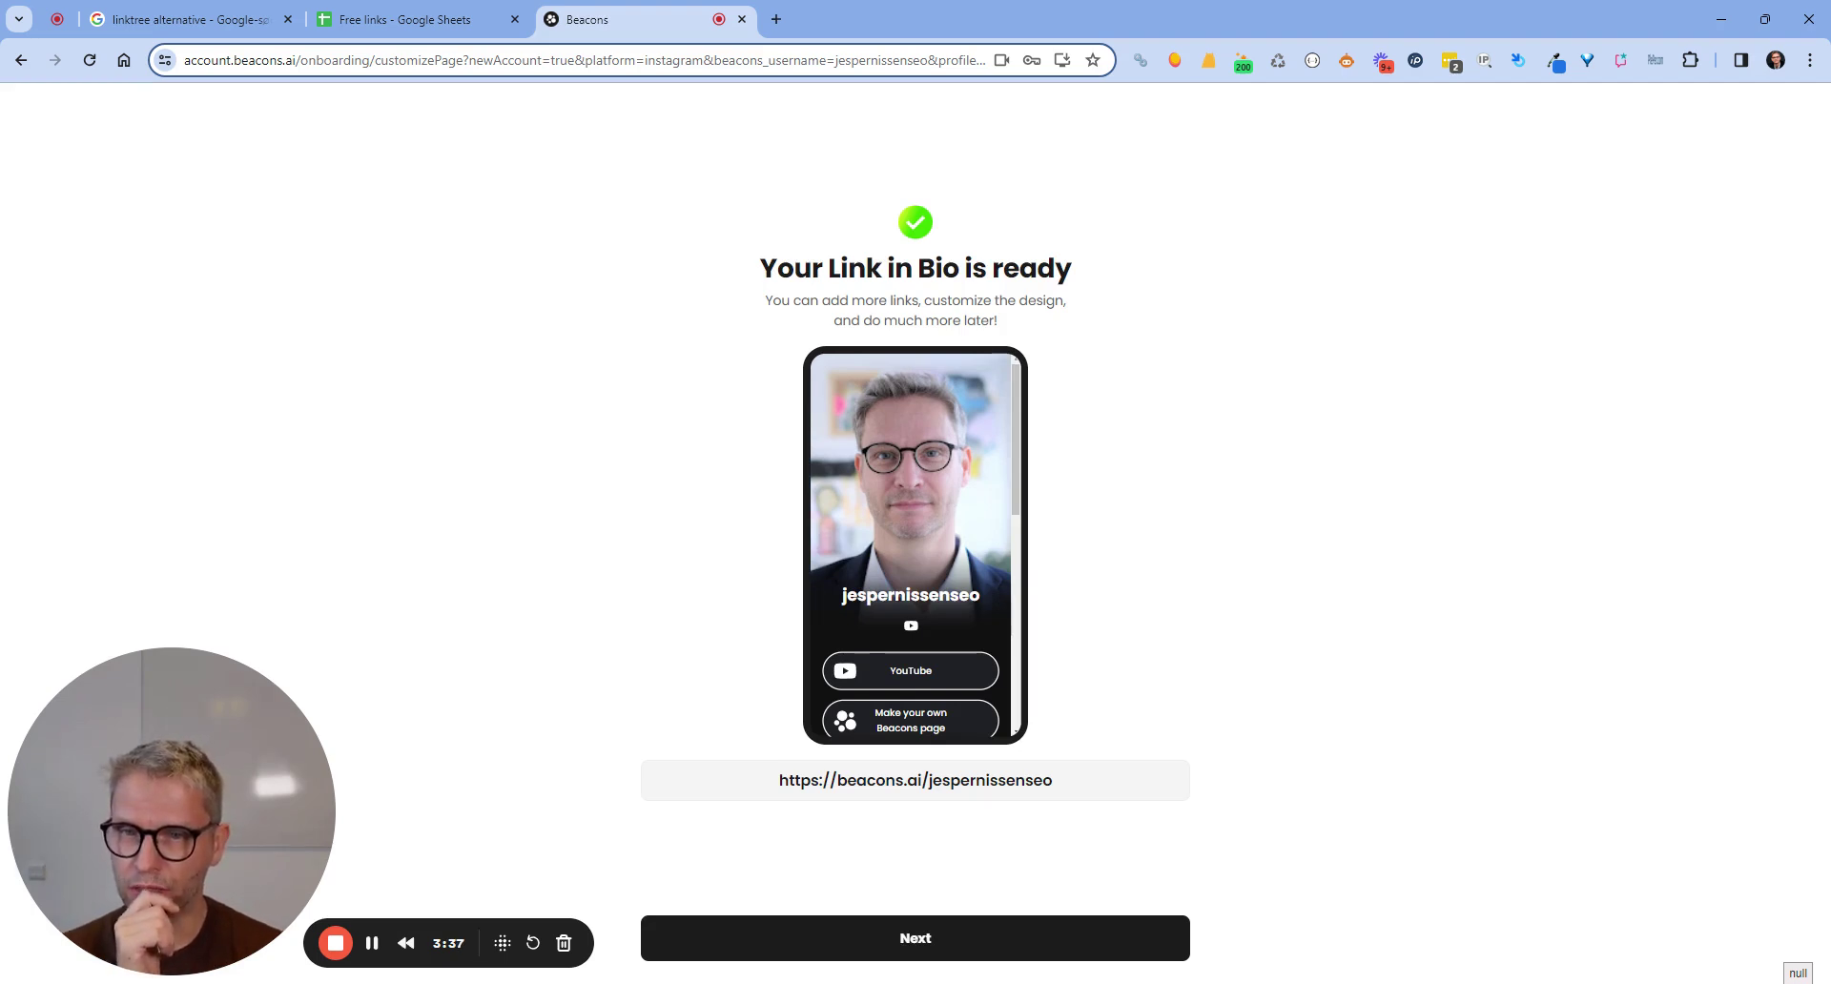
Move past the 'Link in Bio is ready' and 'Media Kit is ready' screens.
left_click(976, 942)
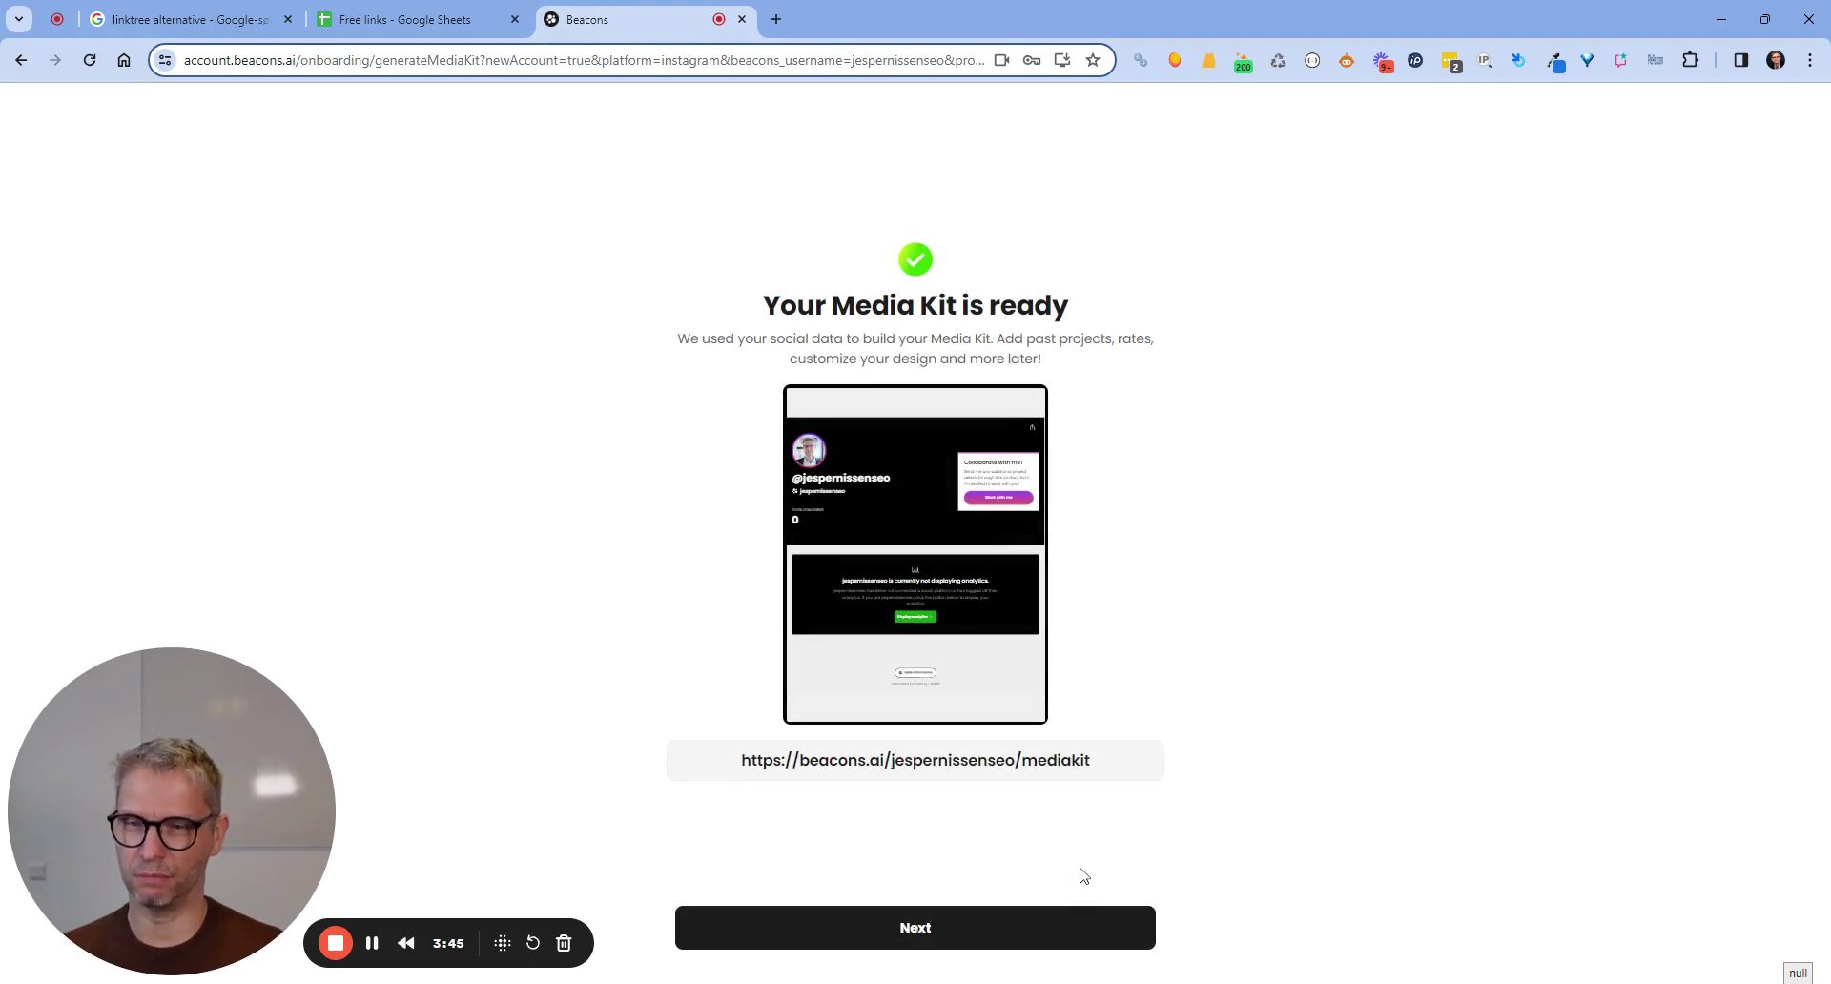
left_click(977, 931)
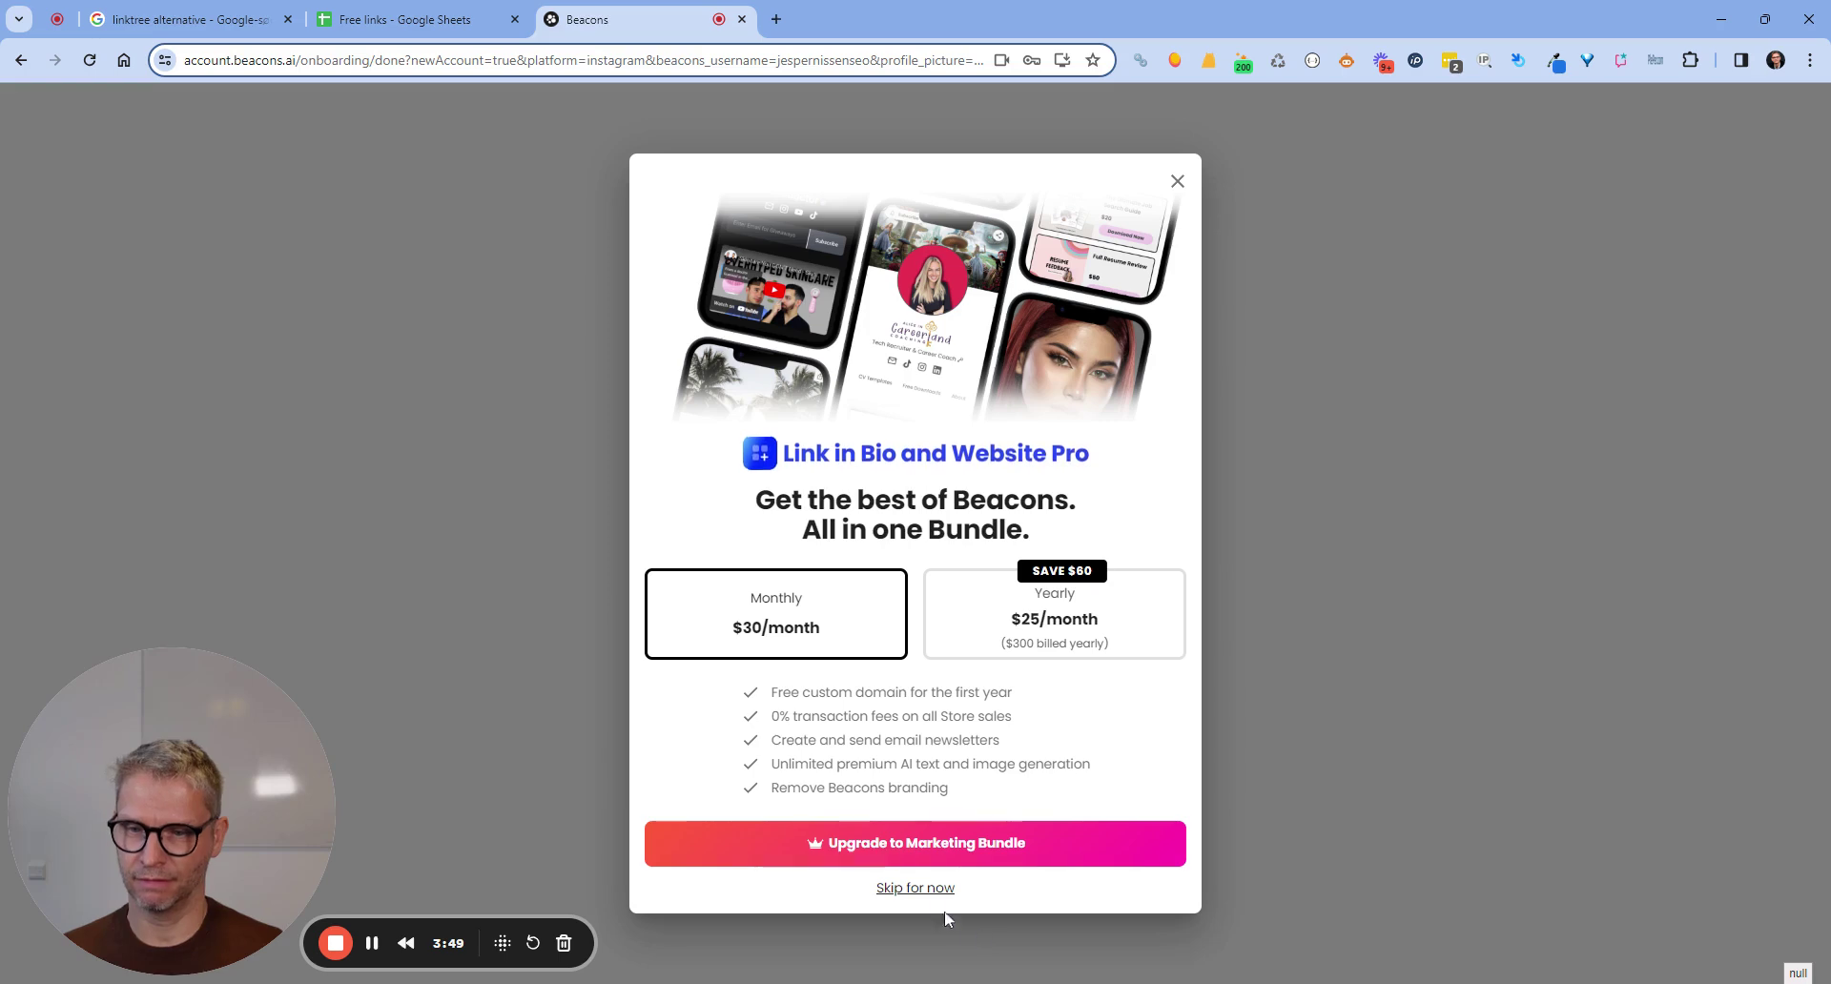
Skip the Upgrade to Marketing Bundle offer.
left_click(934, 889)
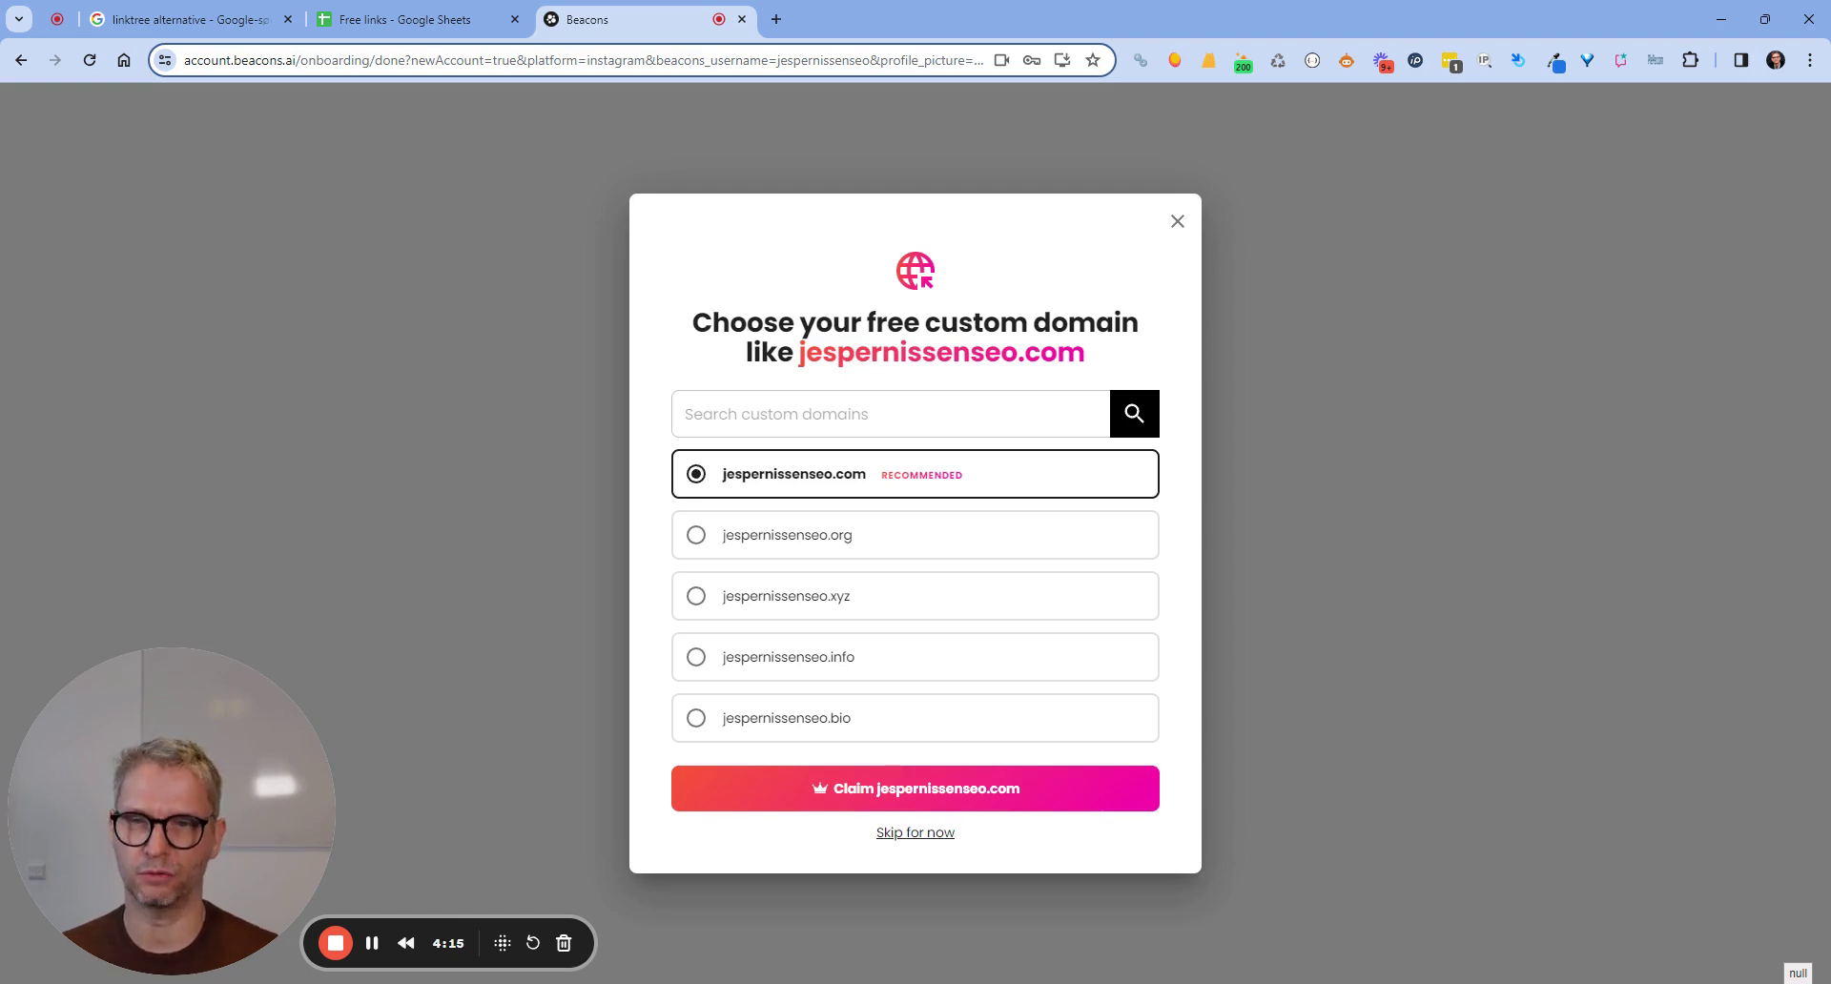
left_click(419, 20)
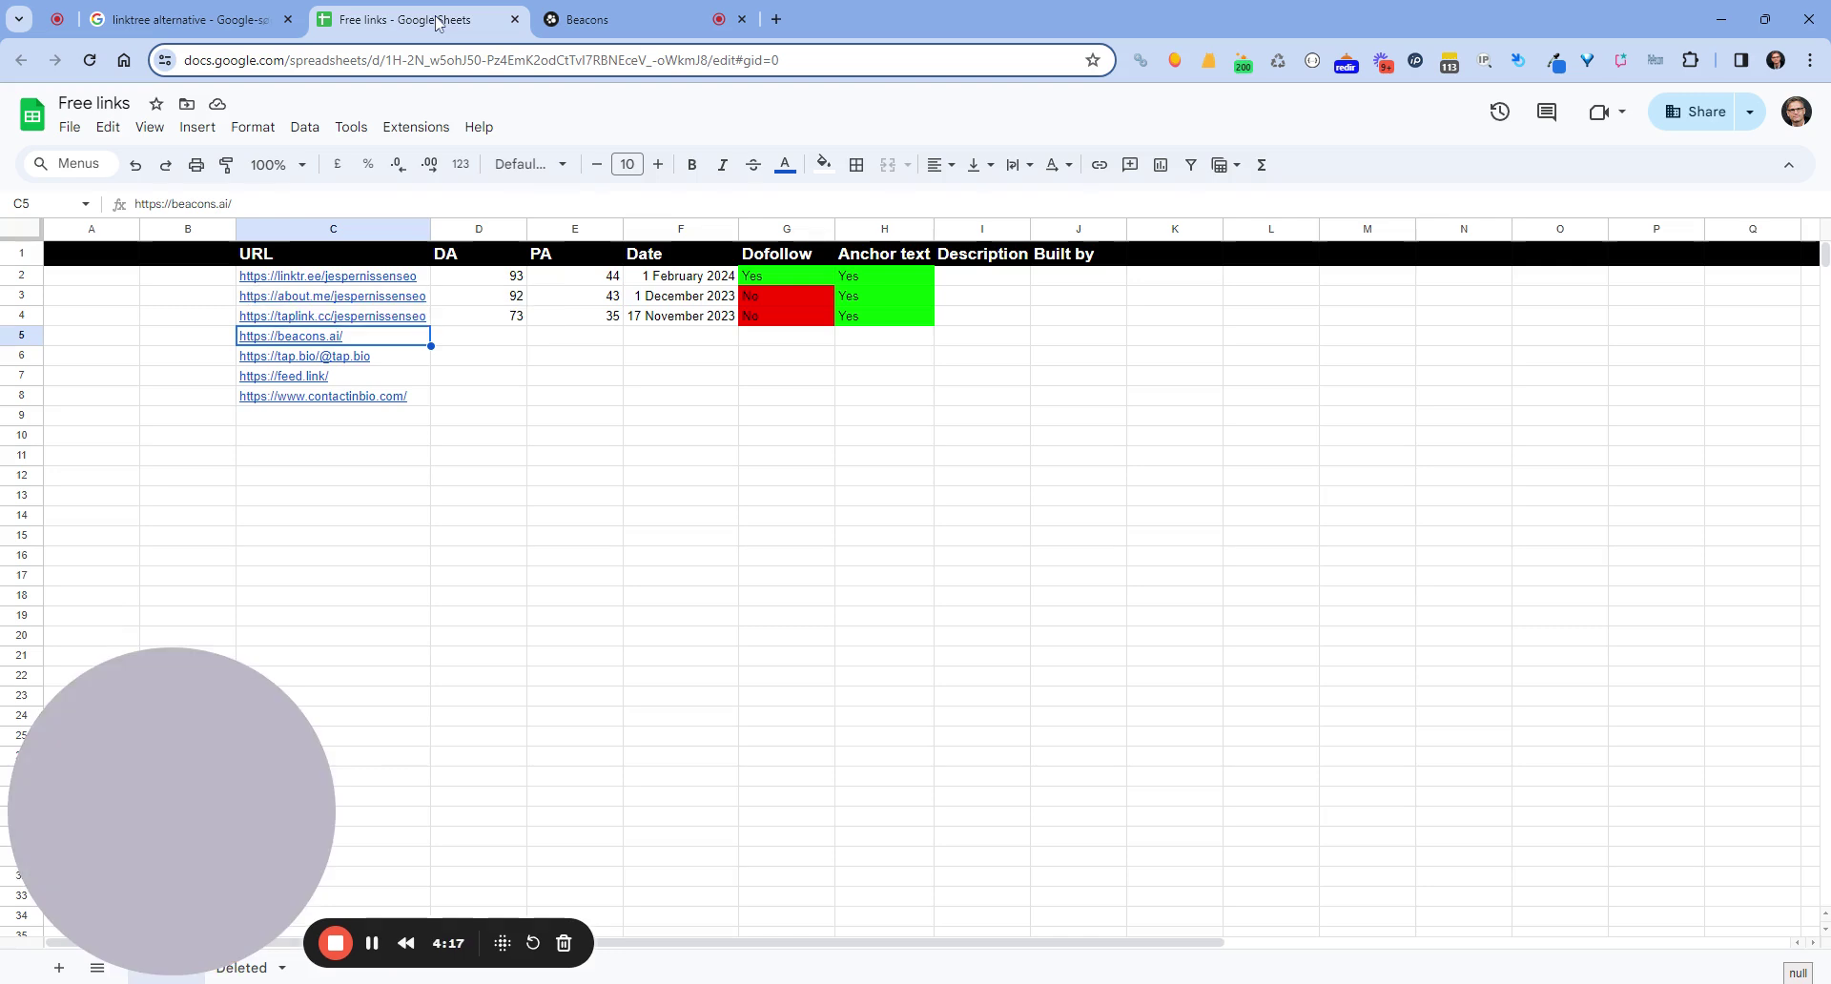
mouse_move(344, 324)
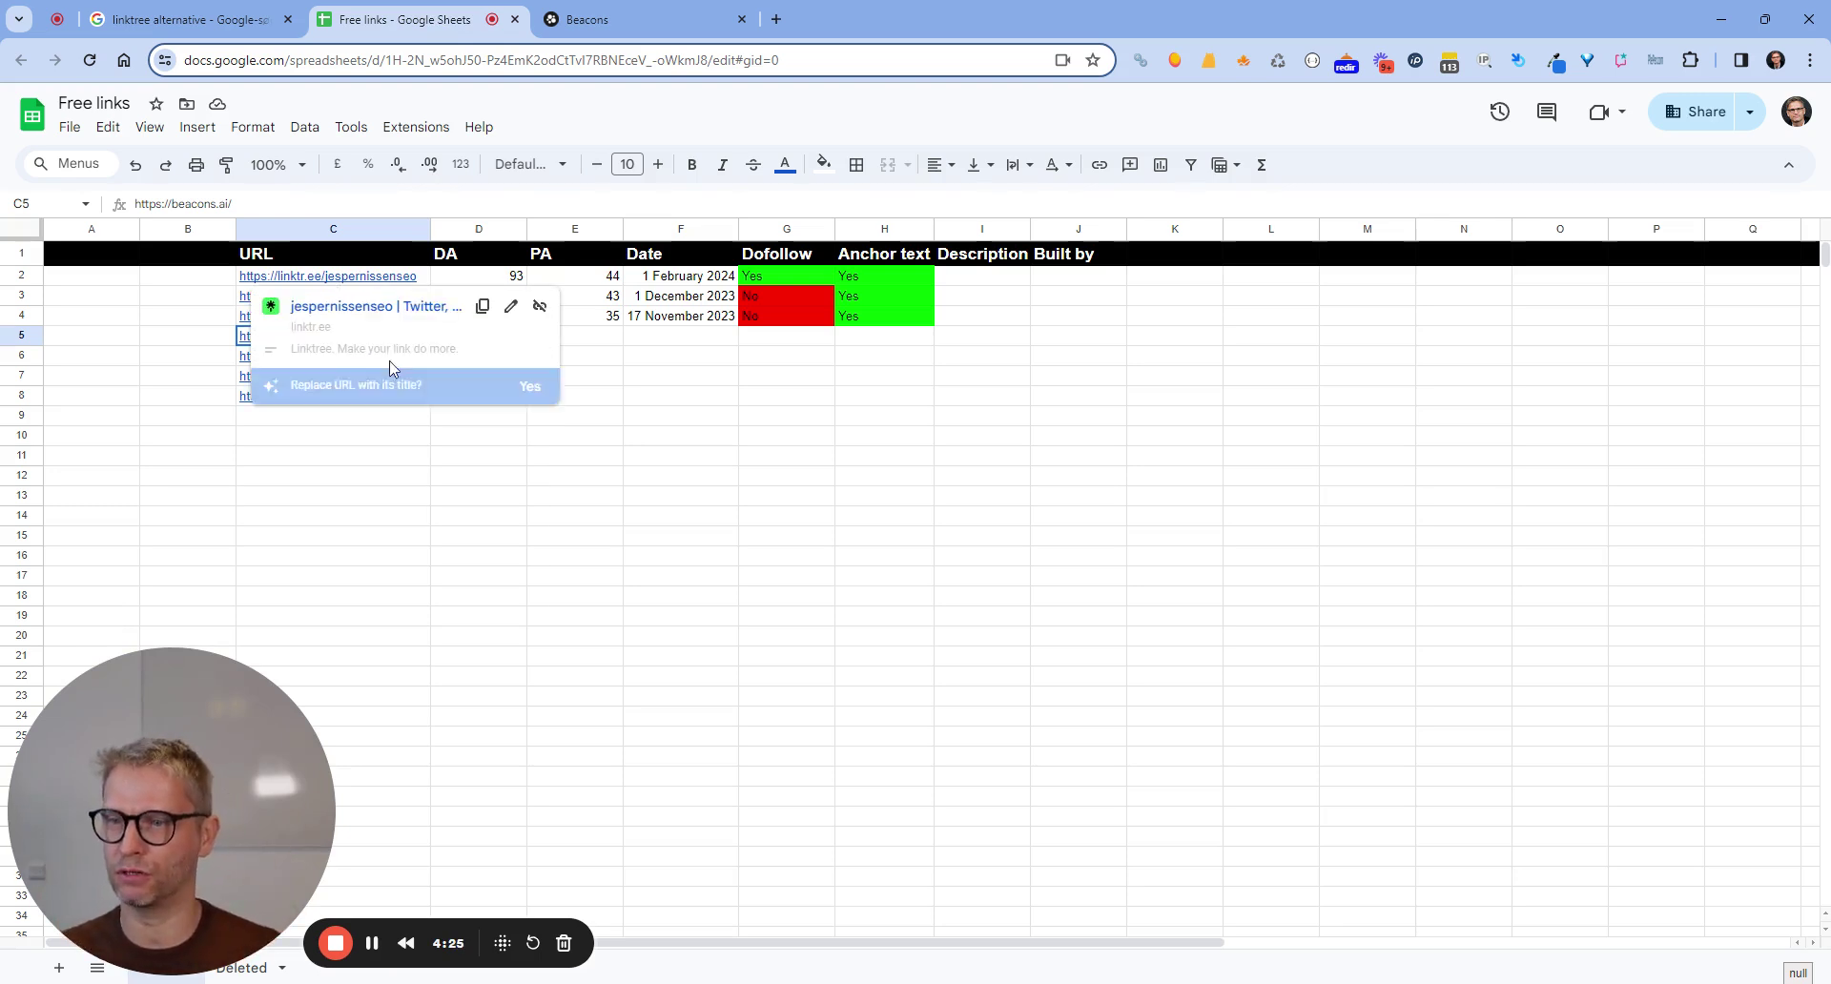
left_click(1004, 483)
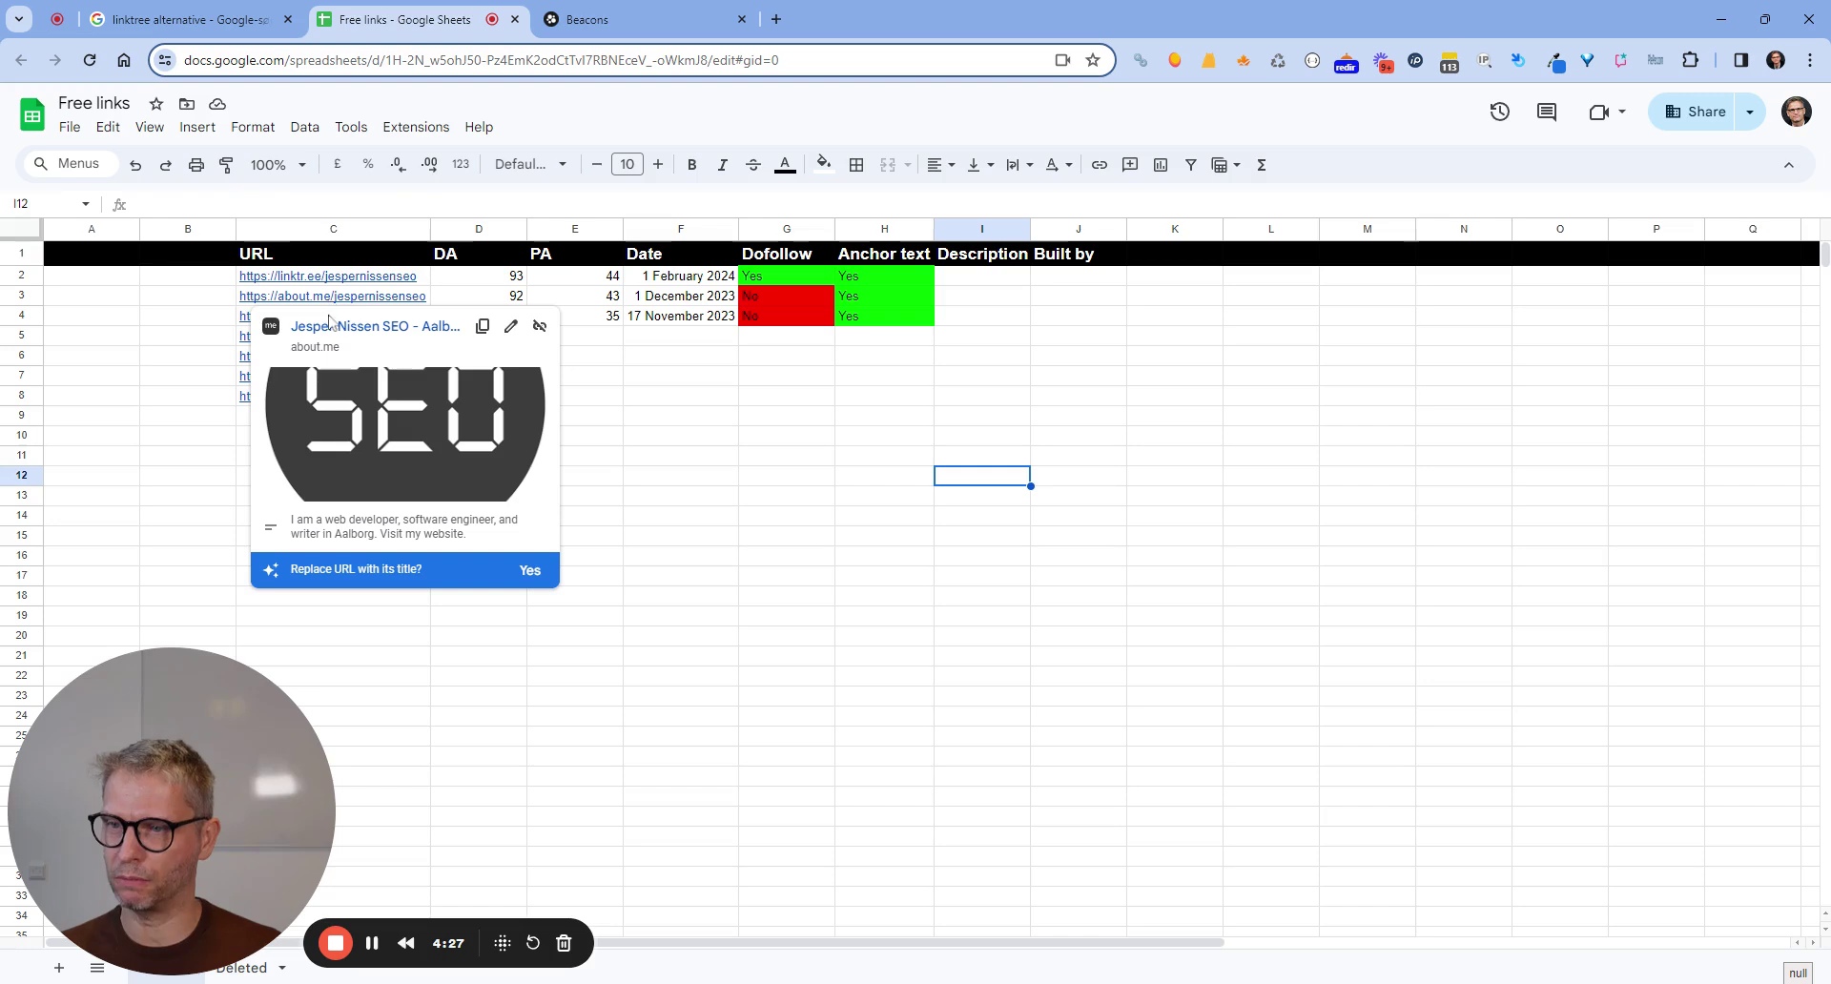
mouse_move(392, 283)
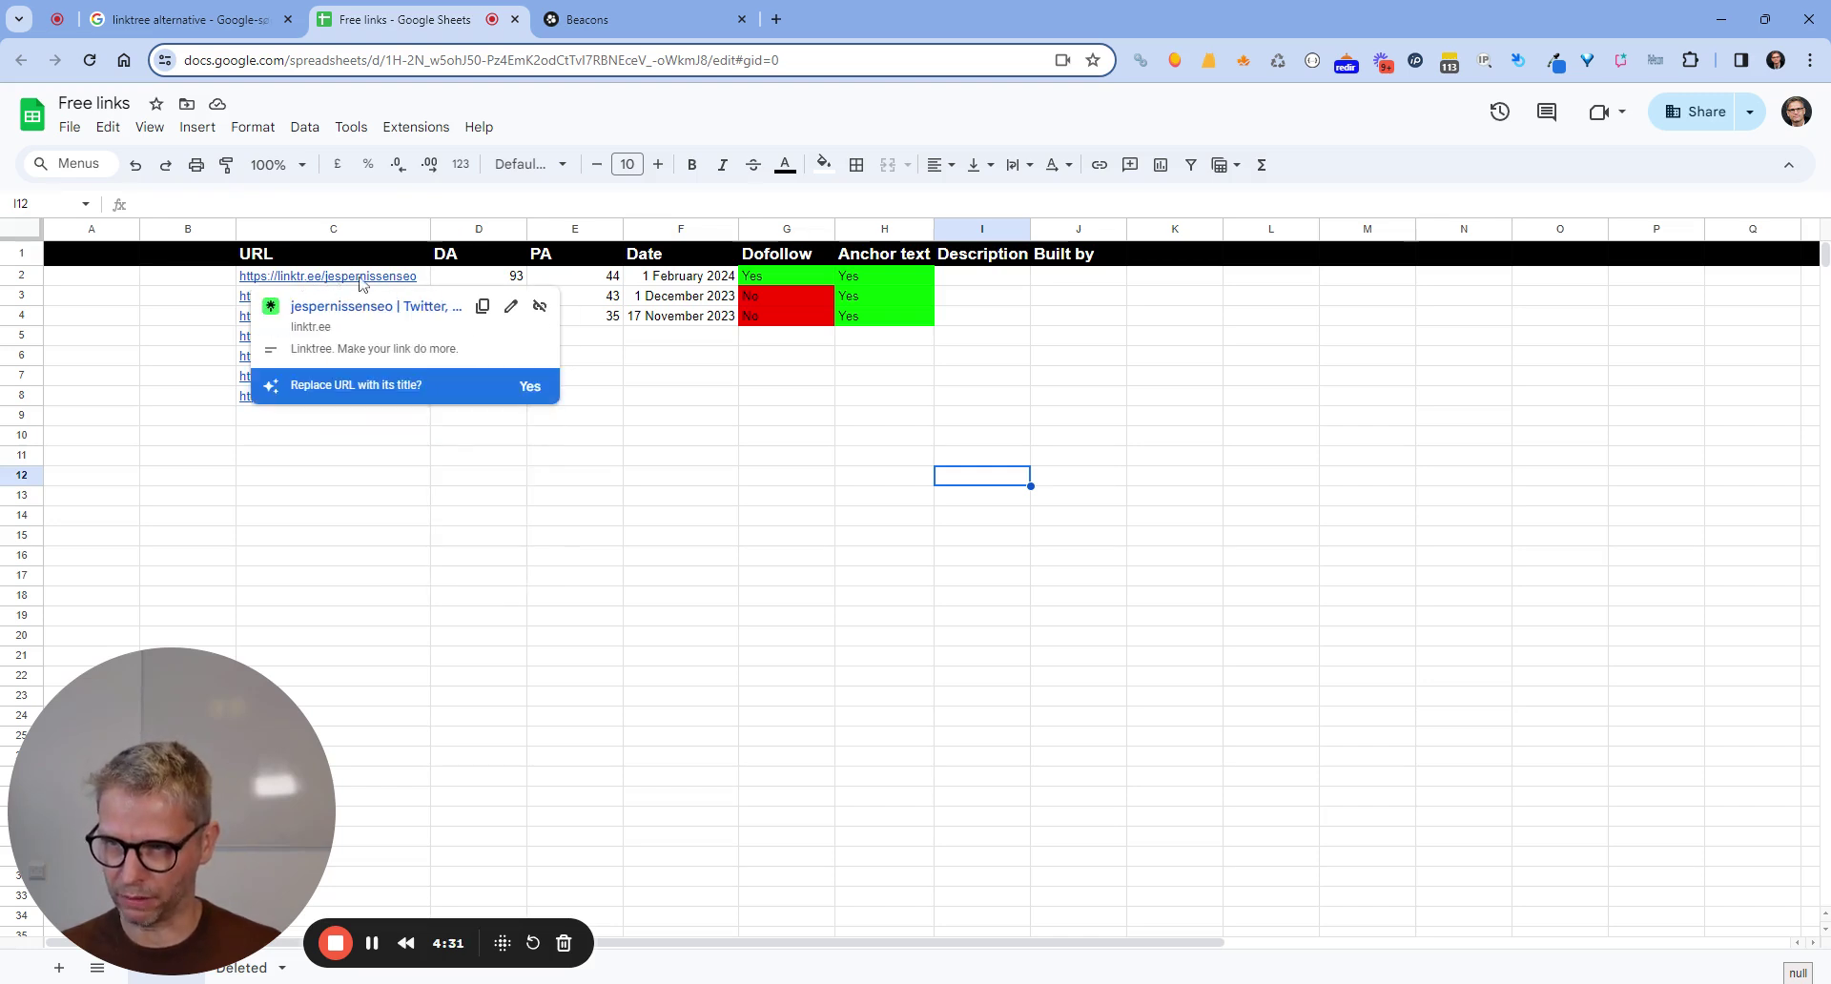
Return to the Beacons tab, skip the custom domain, and continue toward e-mail verification.
left_click(735, 11)
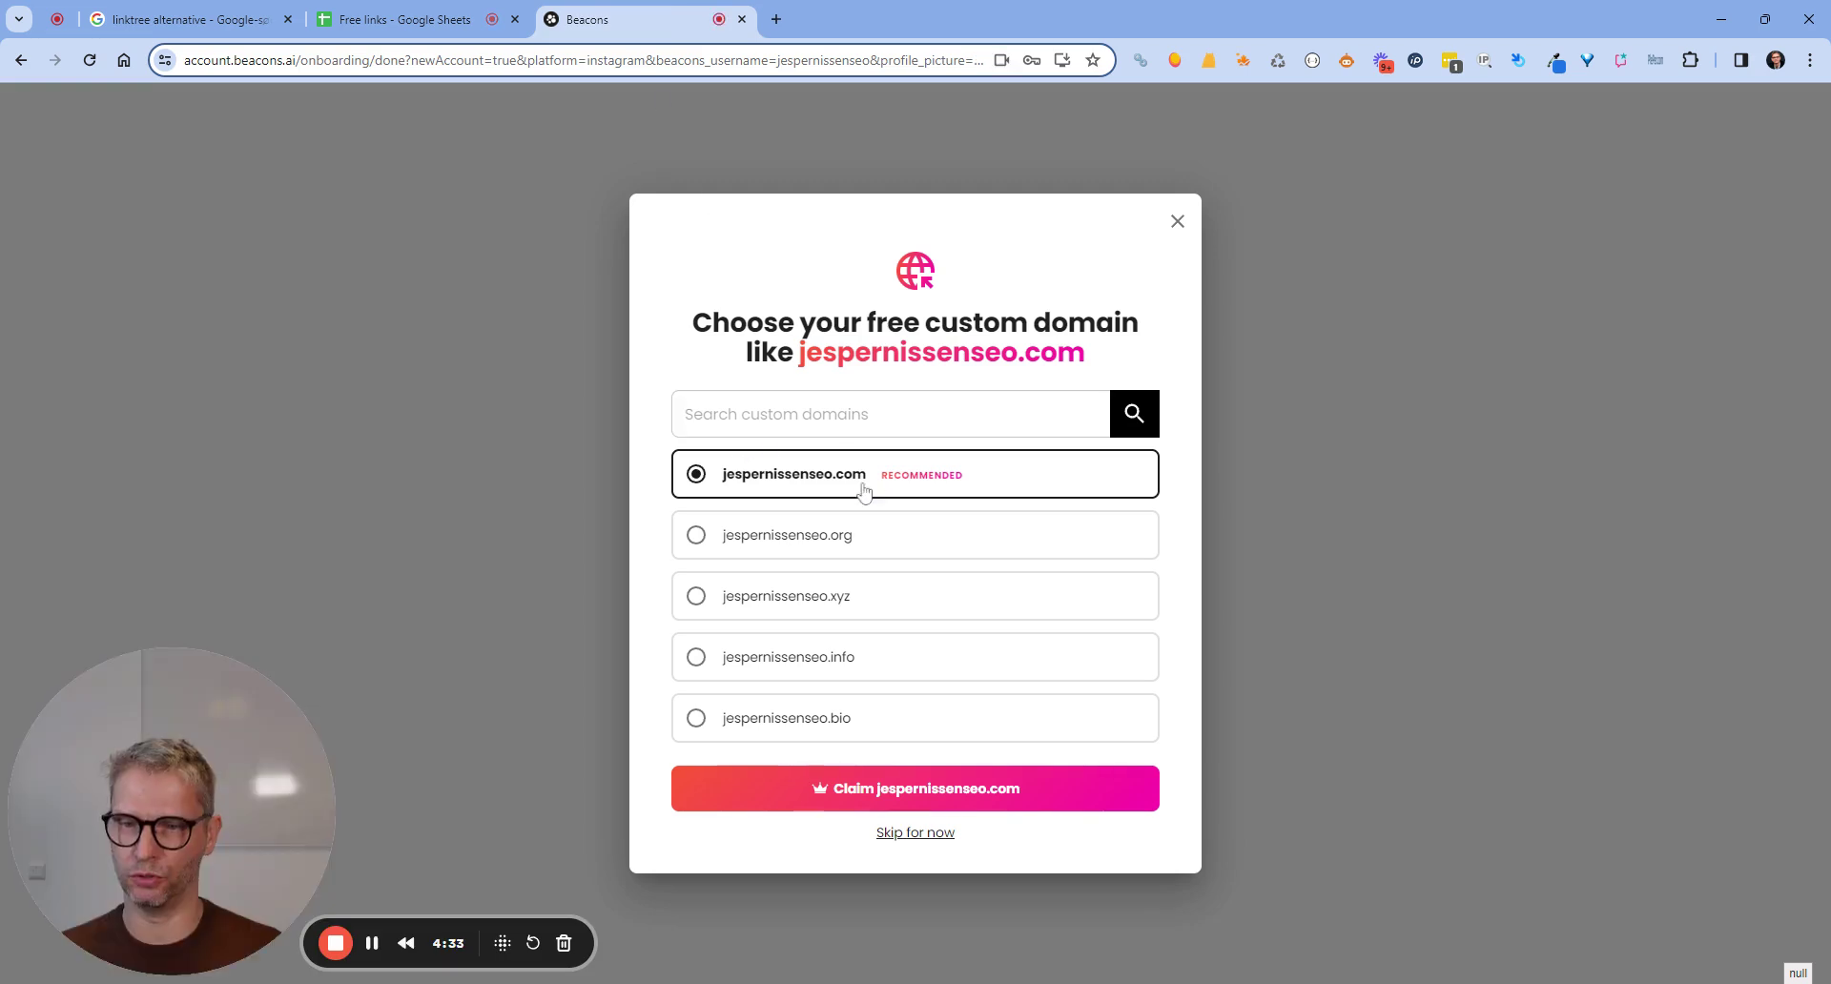
left_click(934, 840)
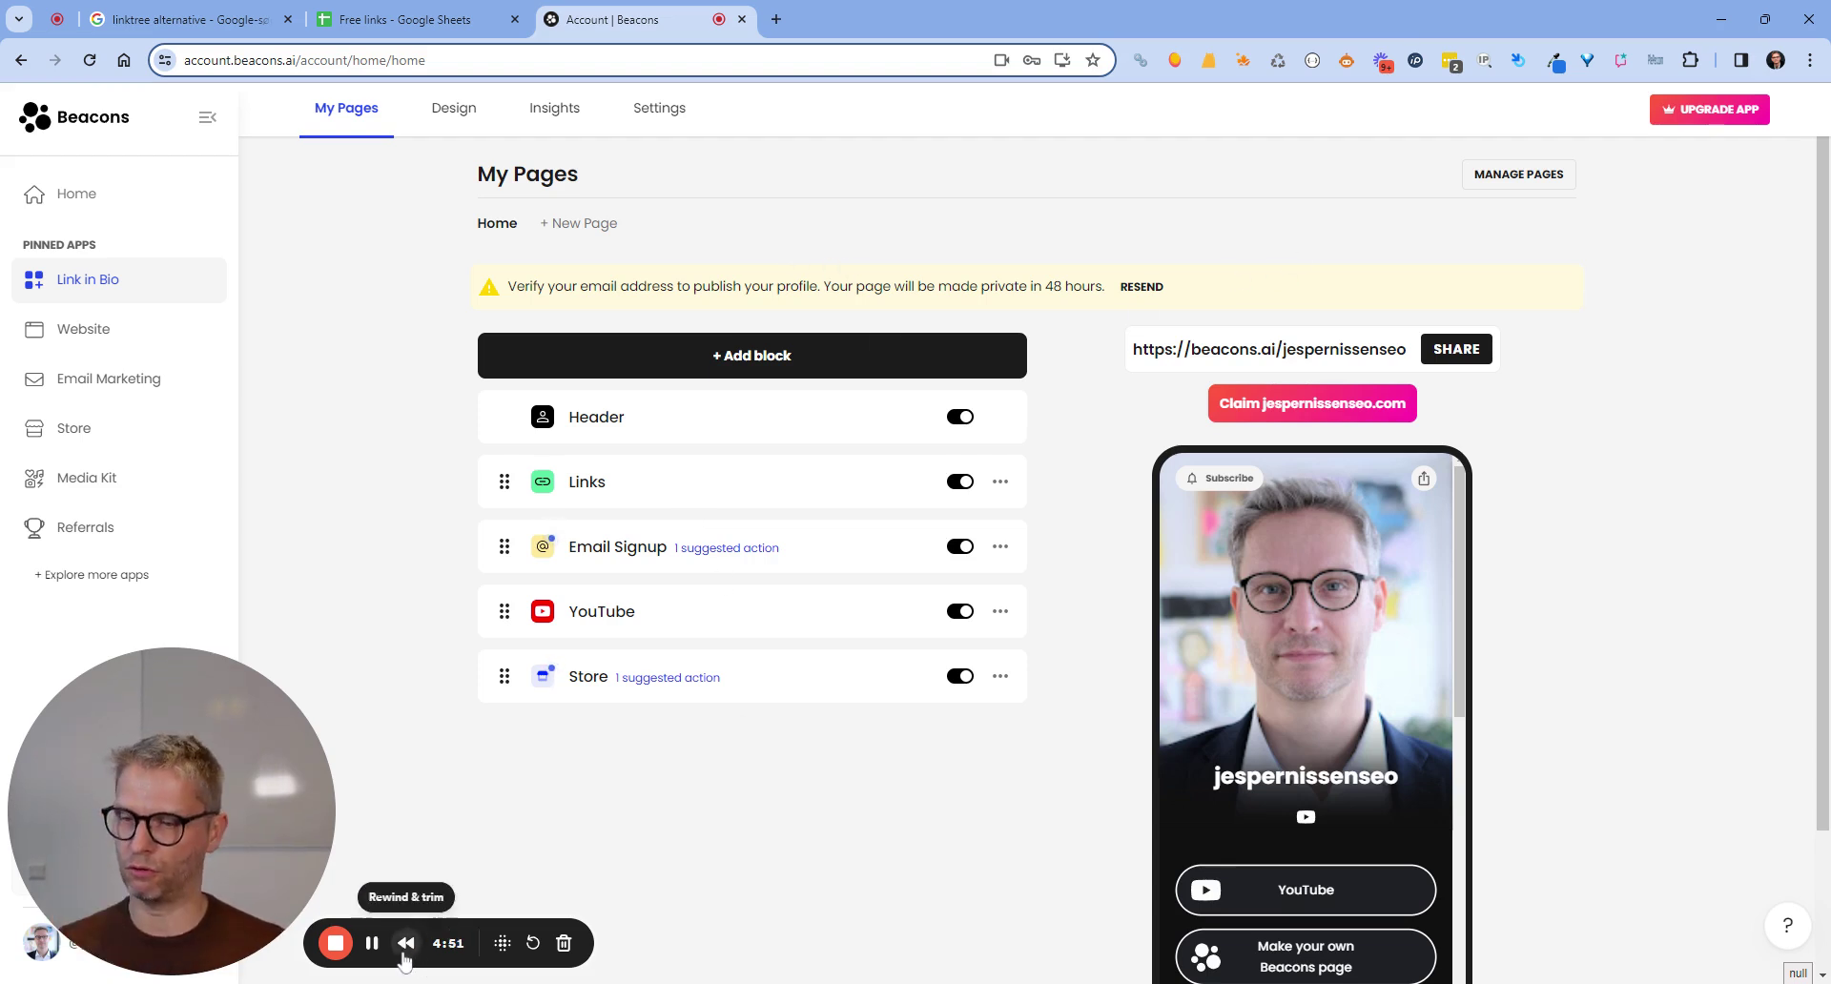
left_click(371, 944)
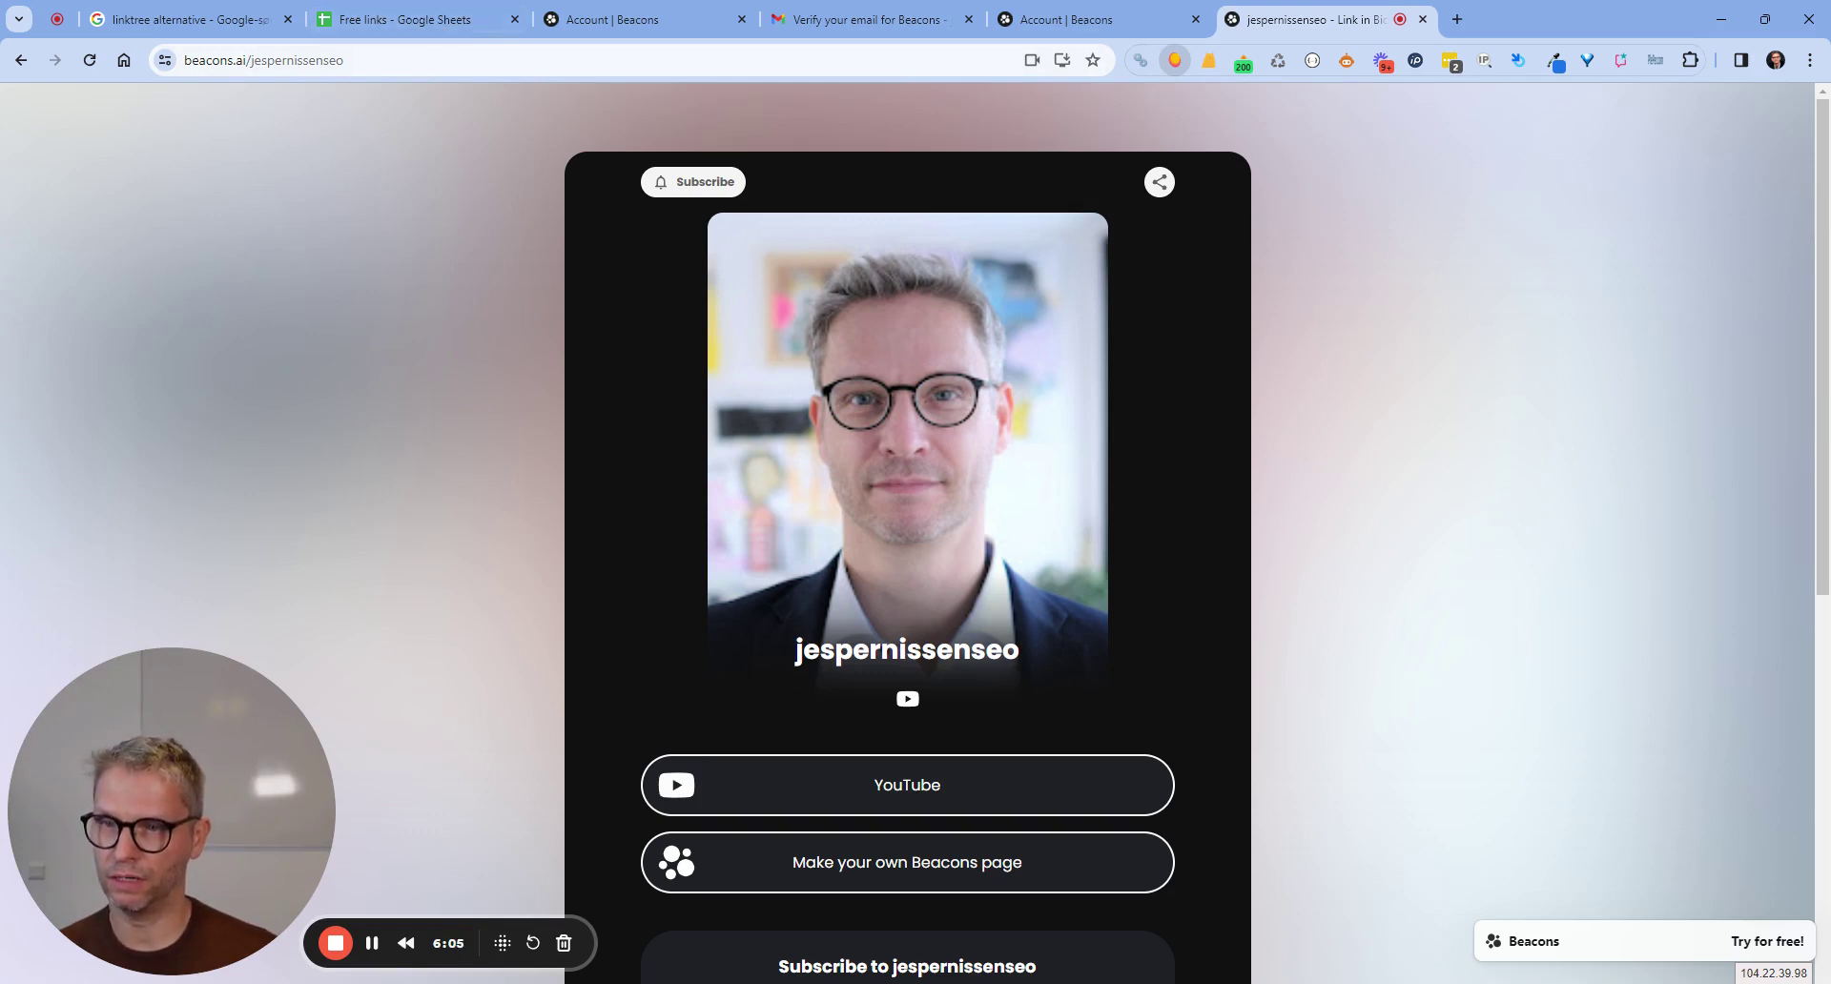
In the Free links sheet, enter DA 85 and PA 37 in row 5 and paste the Beacons profile URL into C5.
left_click(417, 21)
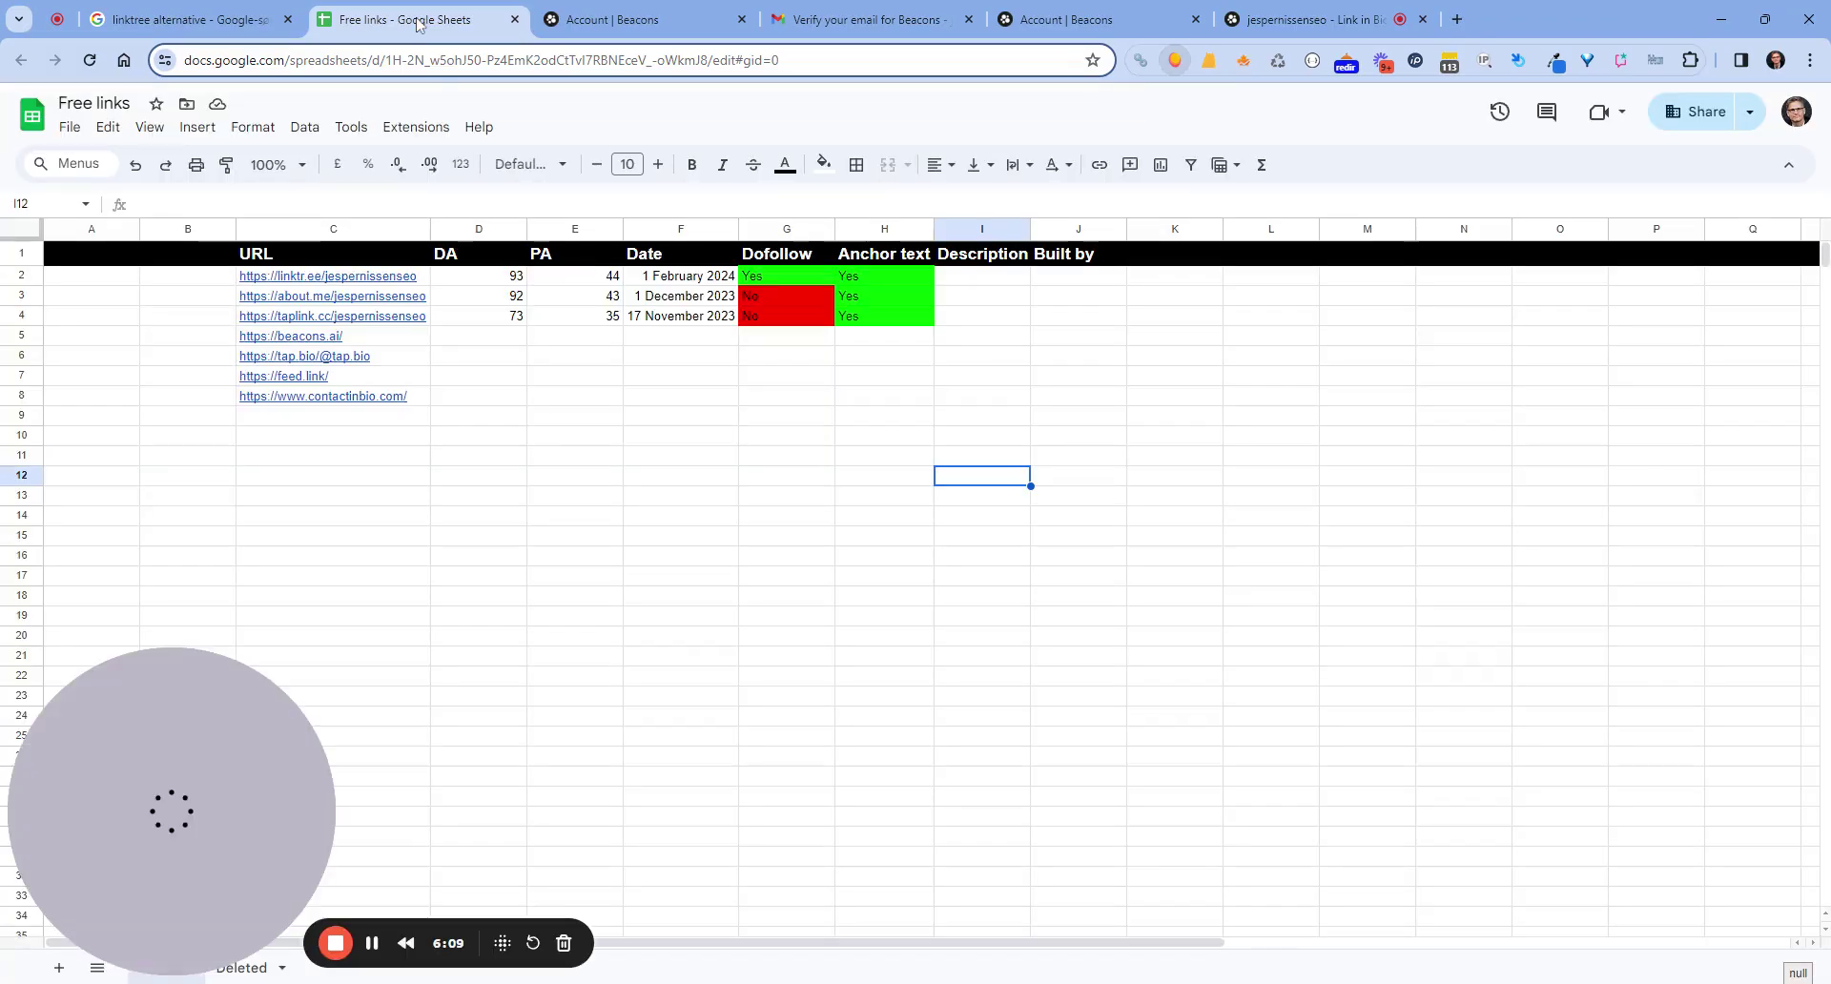
left_click(506, 336)
type("85")
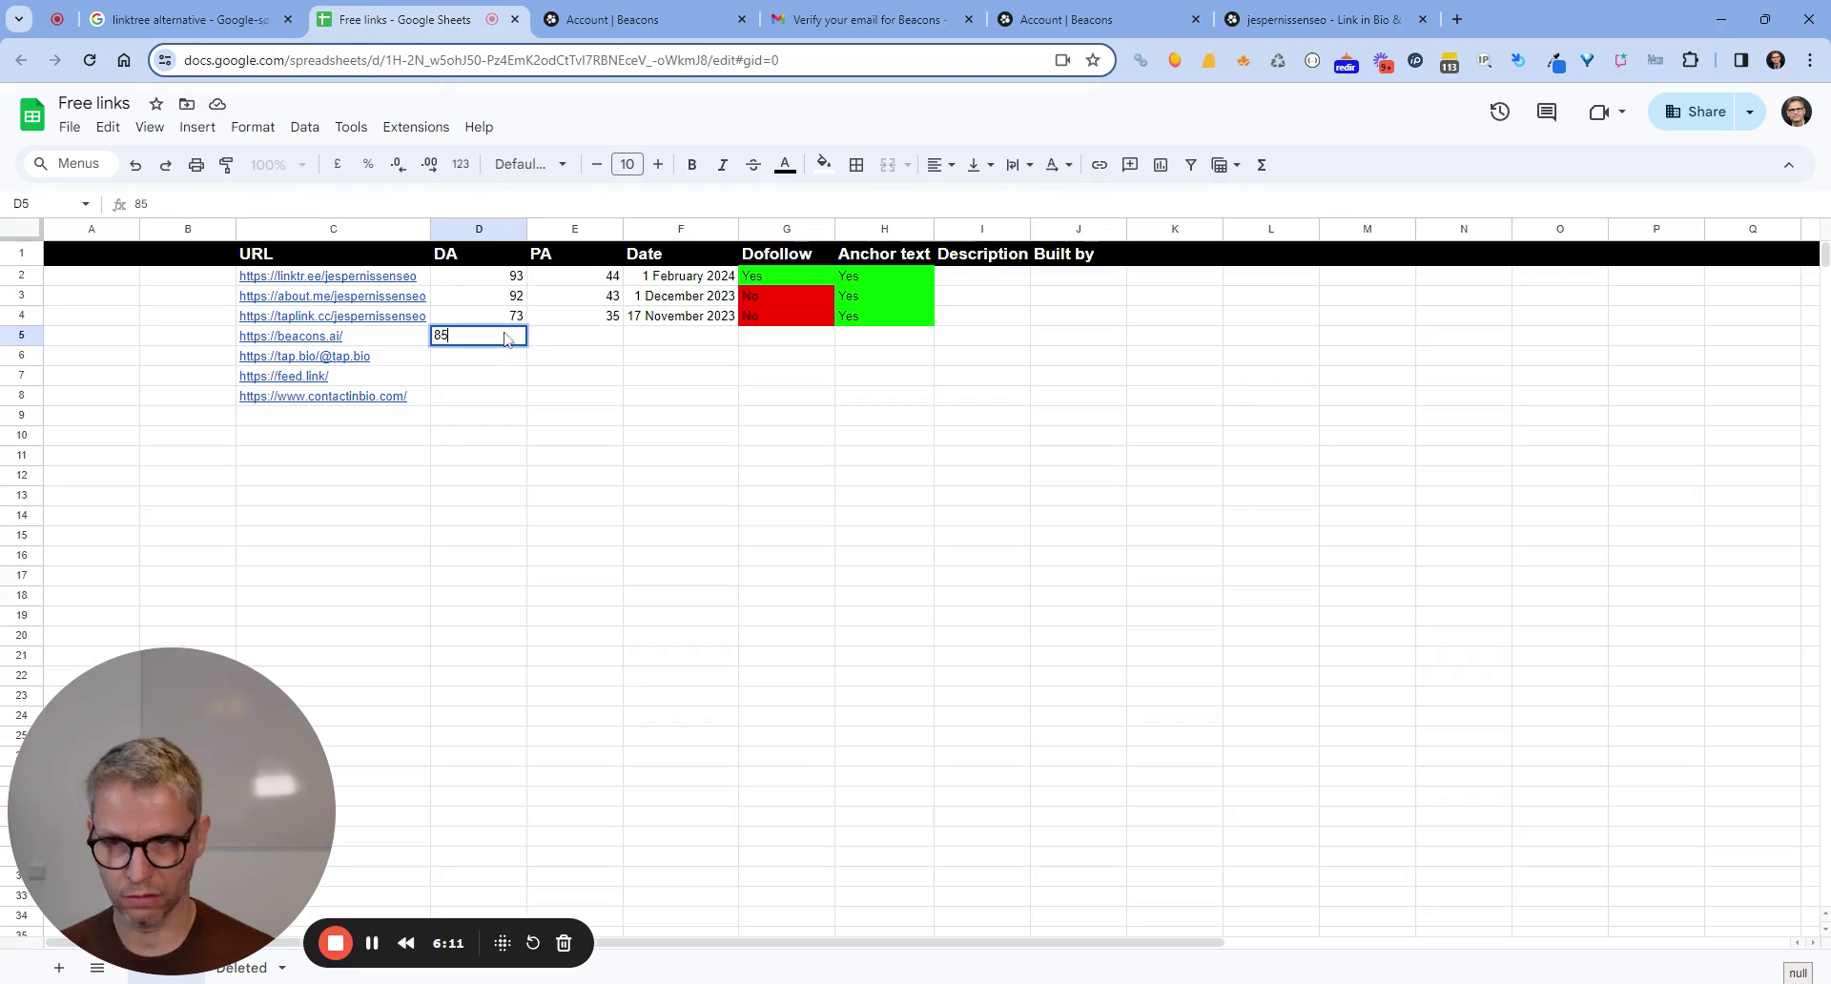
key("Tab")
type("3")
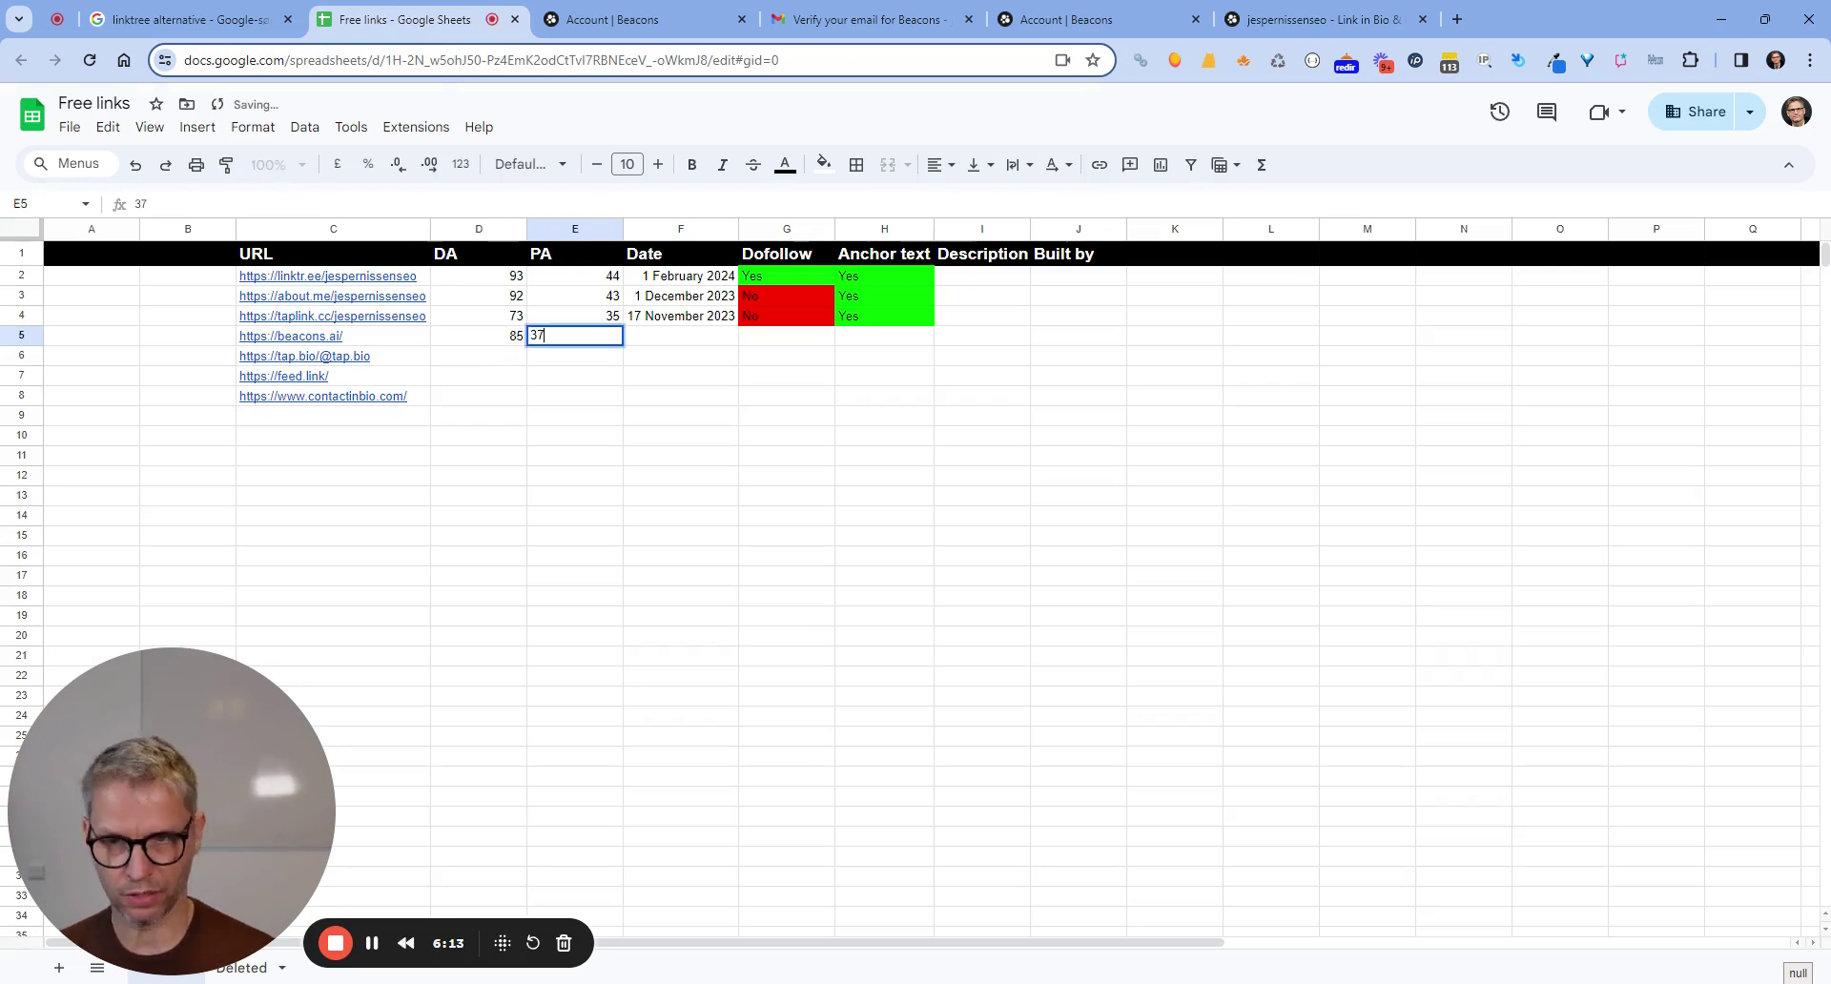
key("Left")
key("Left")
type("https://beacons.ai/jespernissenseo")
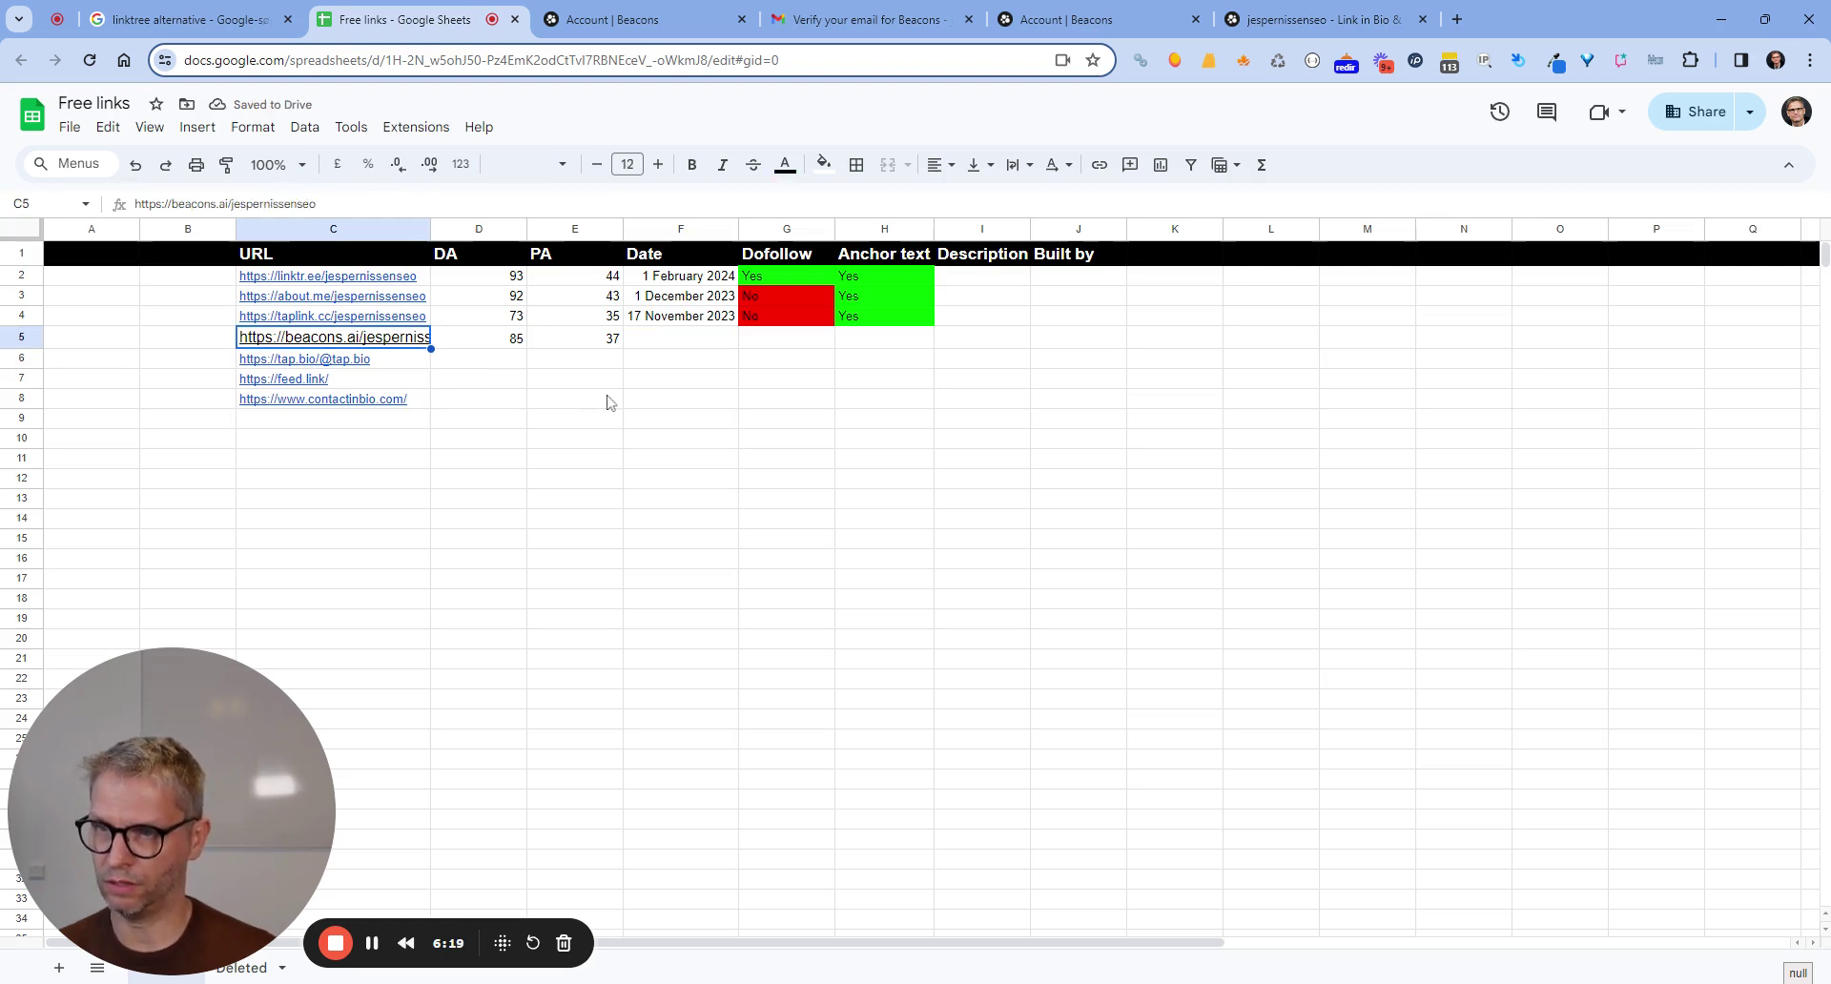
Autofit column C to the full URL and date the row 19 March 2024 in F5.
left_click(483, 386)
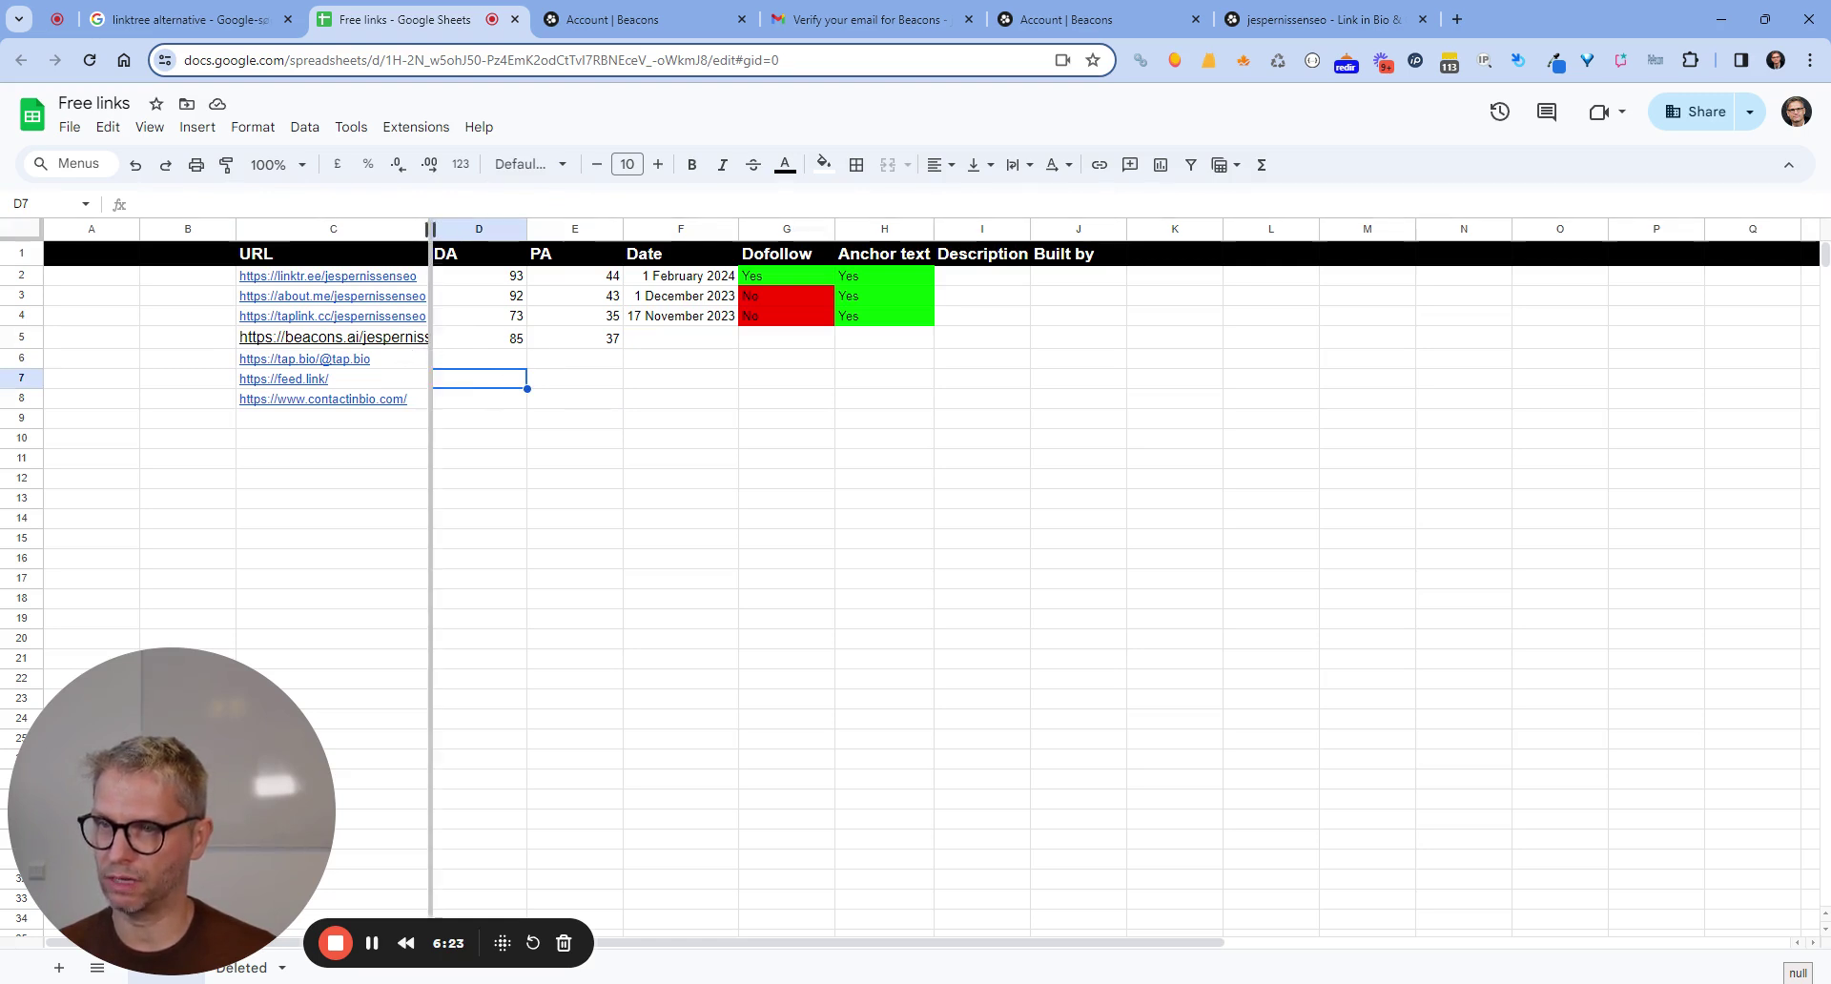
double_click(431, 229)
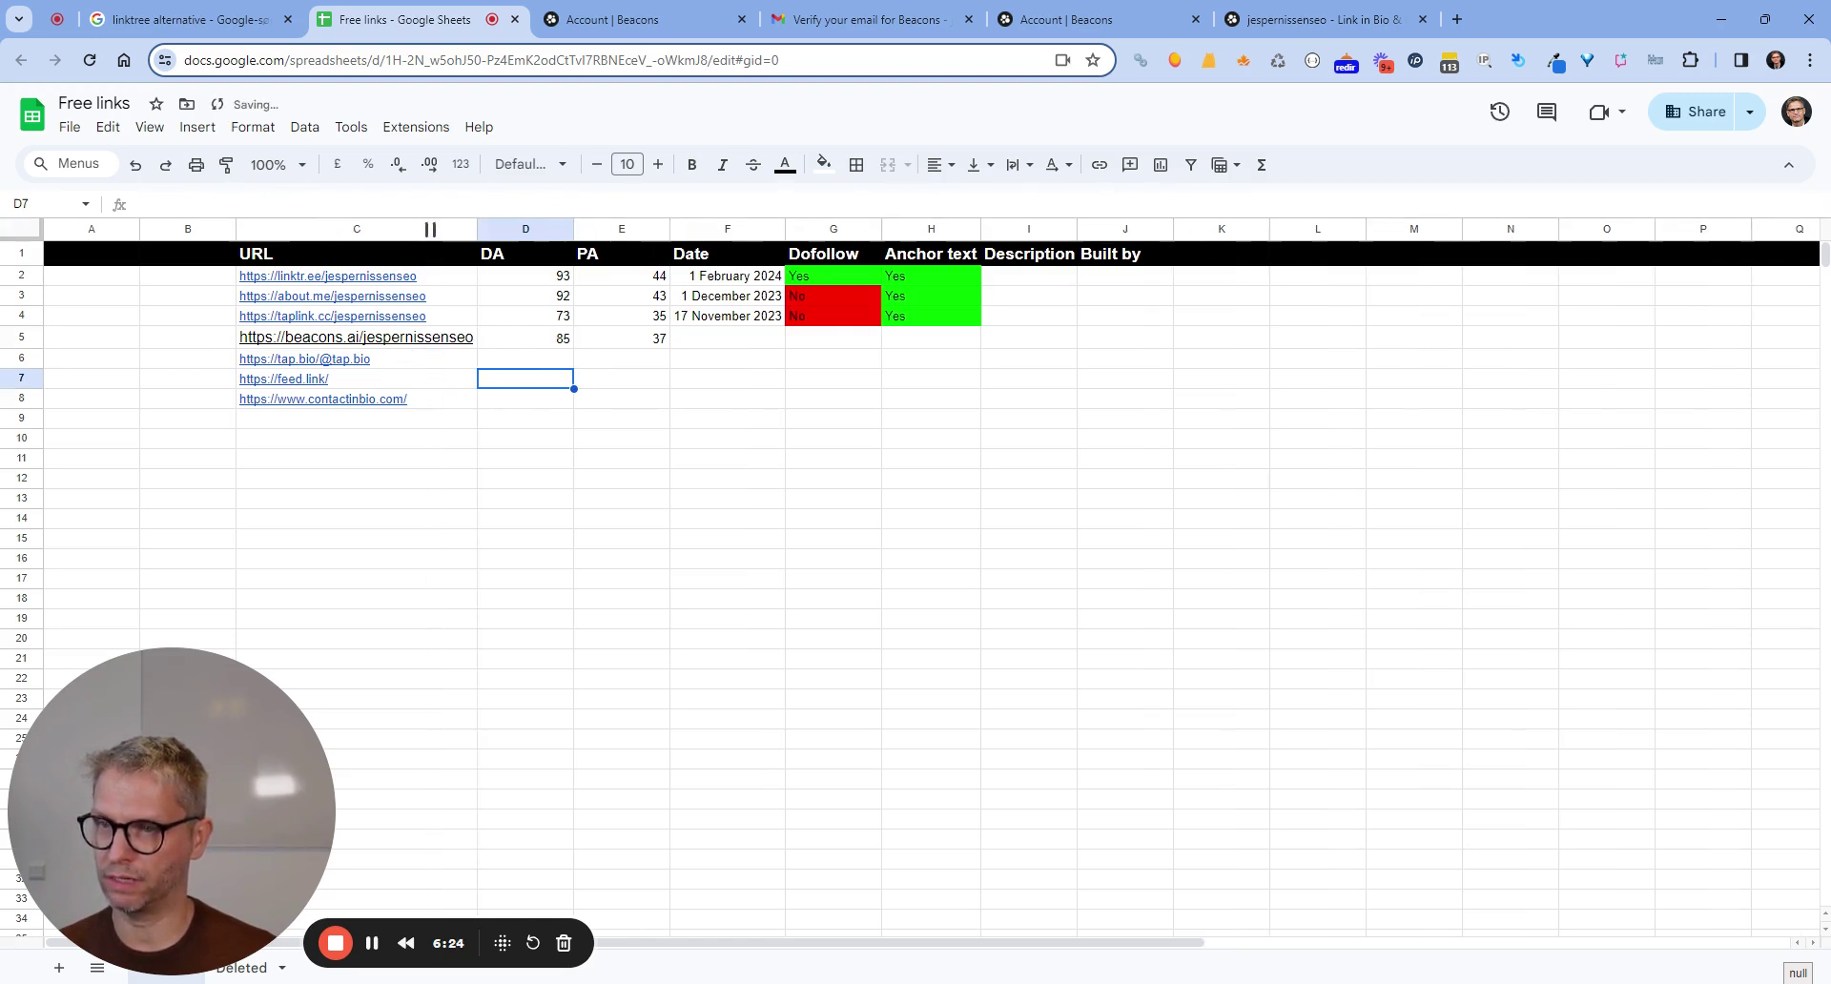
left_click(737, 341)
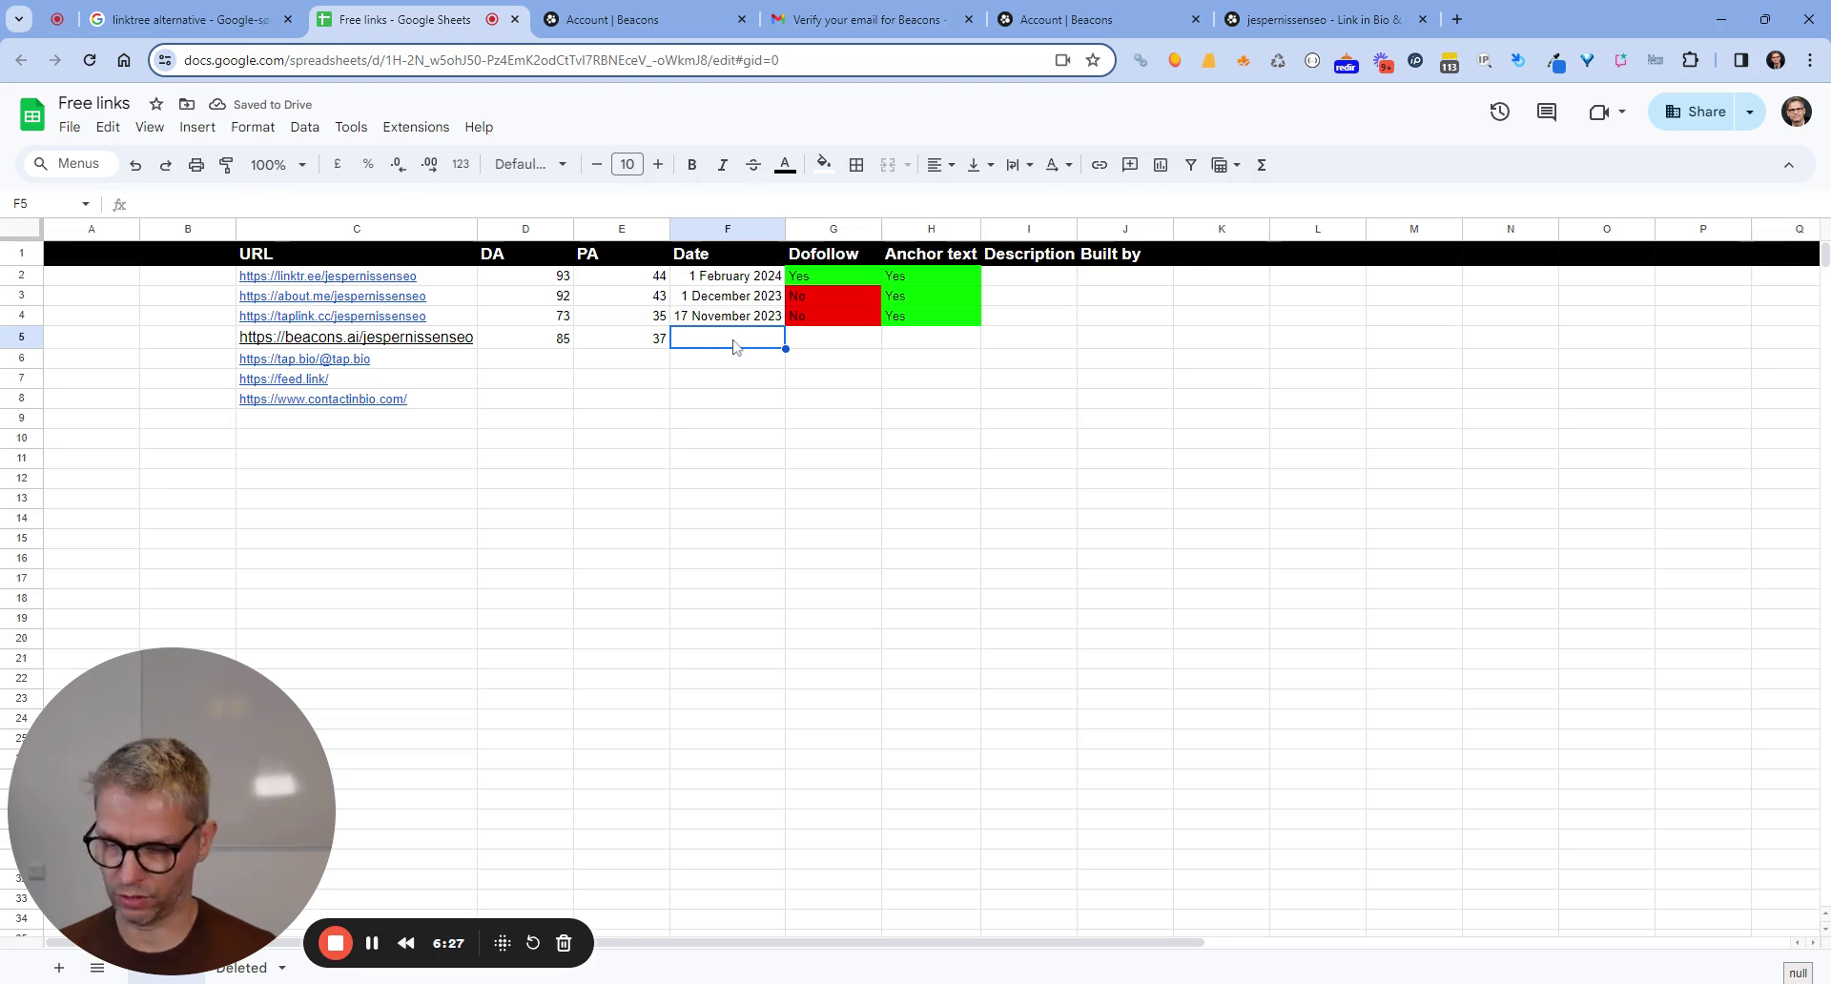
type("19 march 2024")
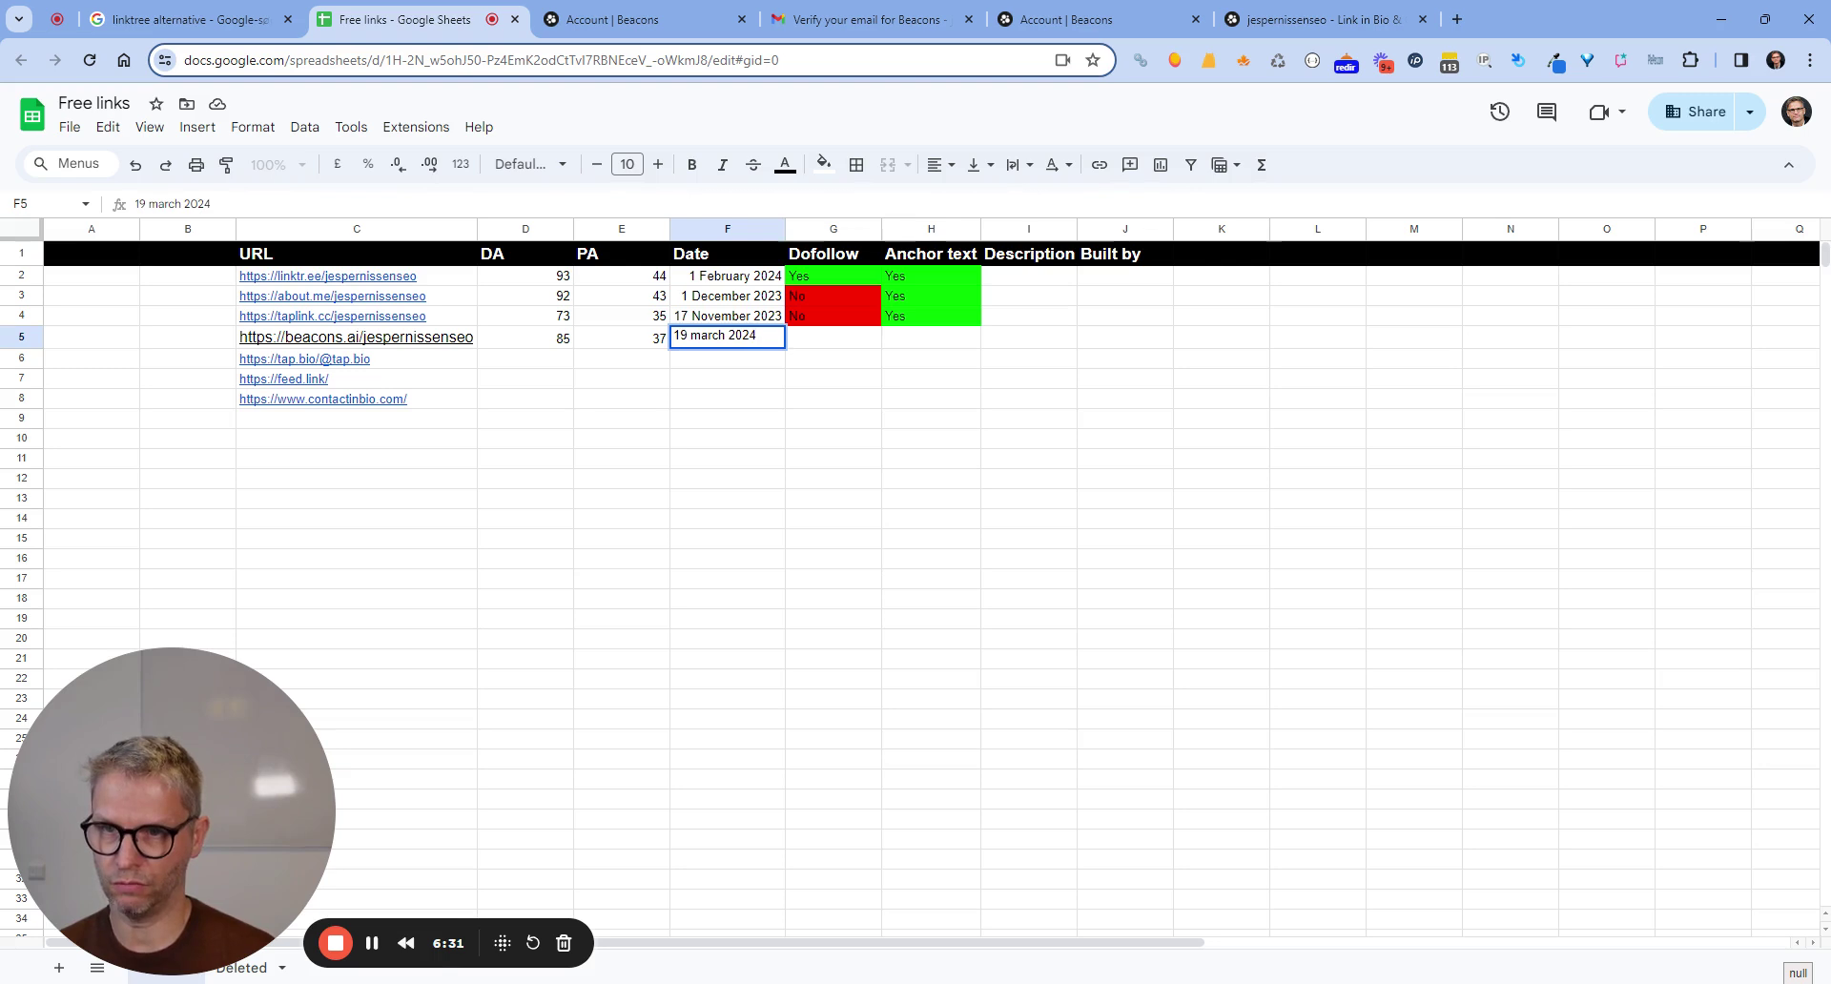
key("Tab")
left_click(1316, 20)
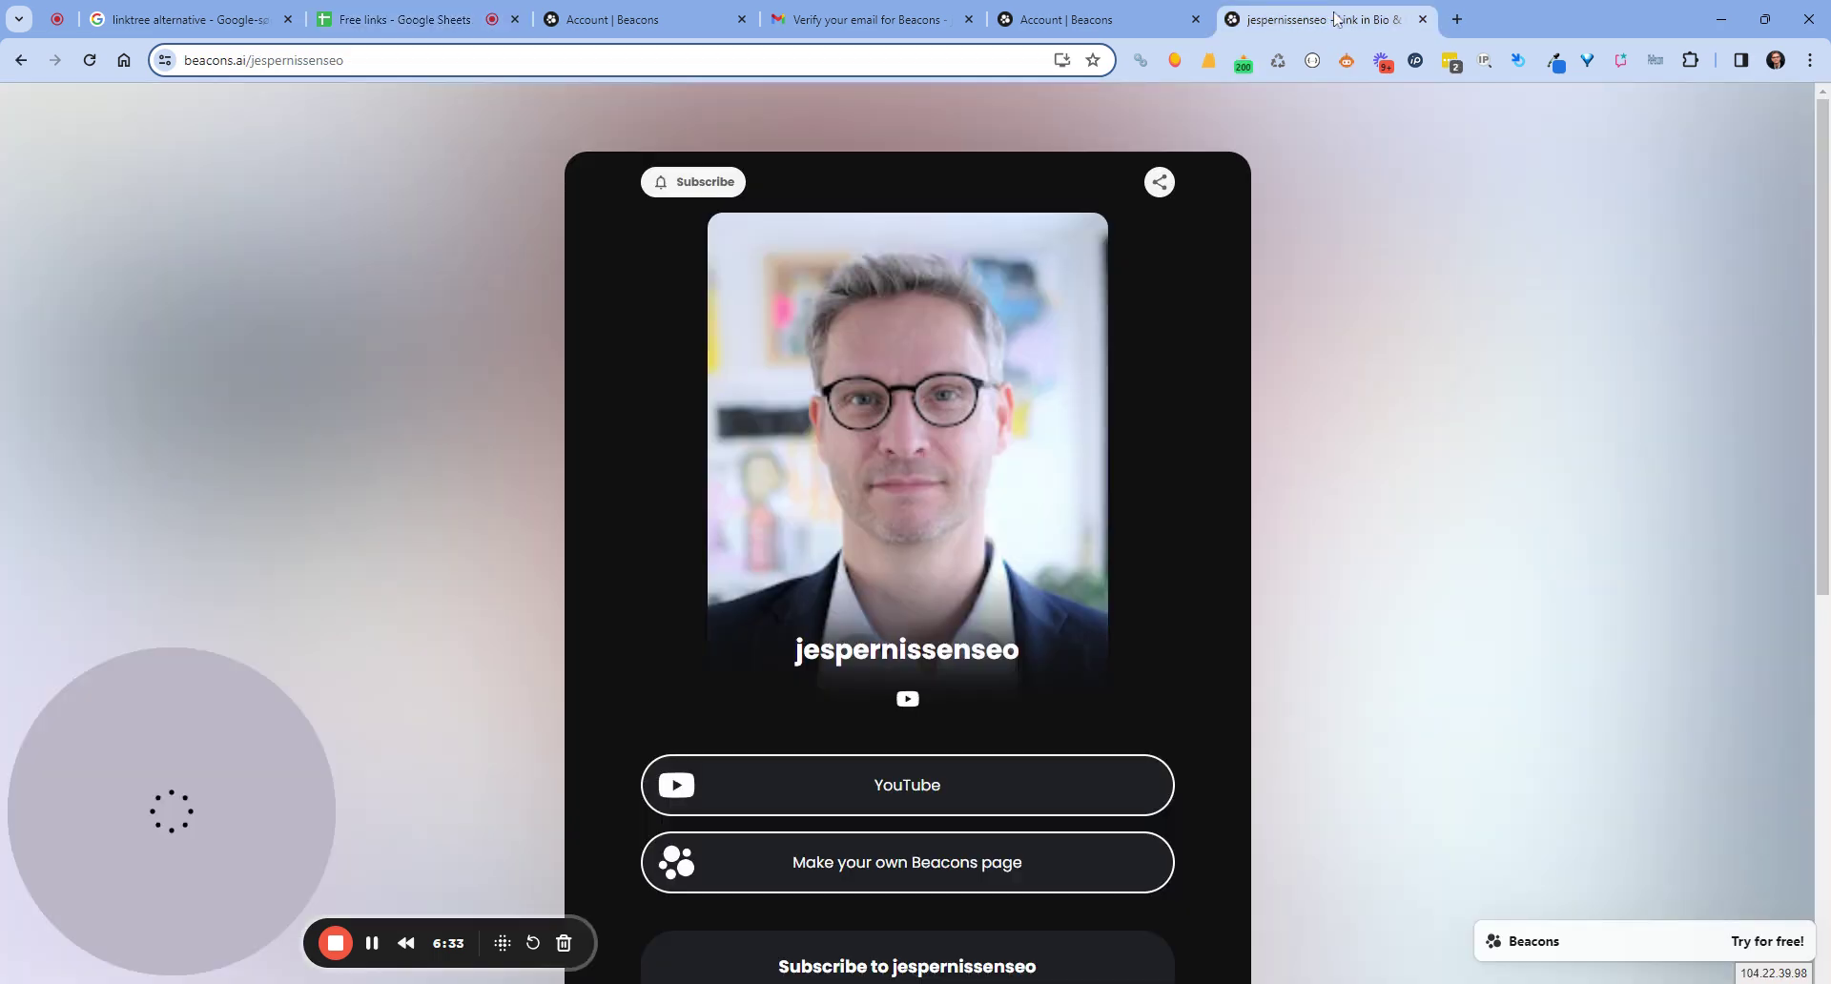
Add a new Links block with the owner's website URL and dismiss the locked-links promotion banner.
left_click(1068, 19)
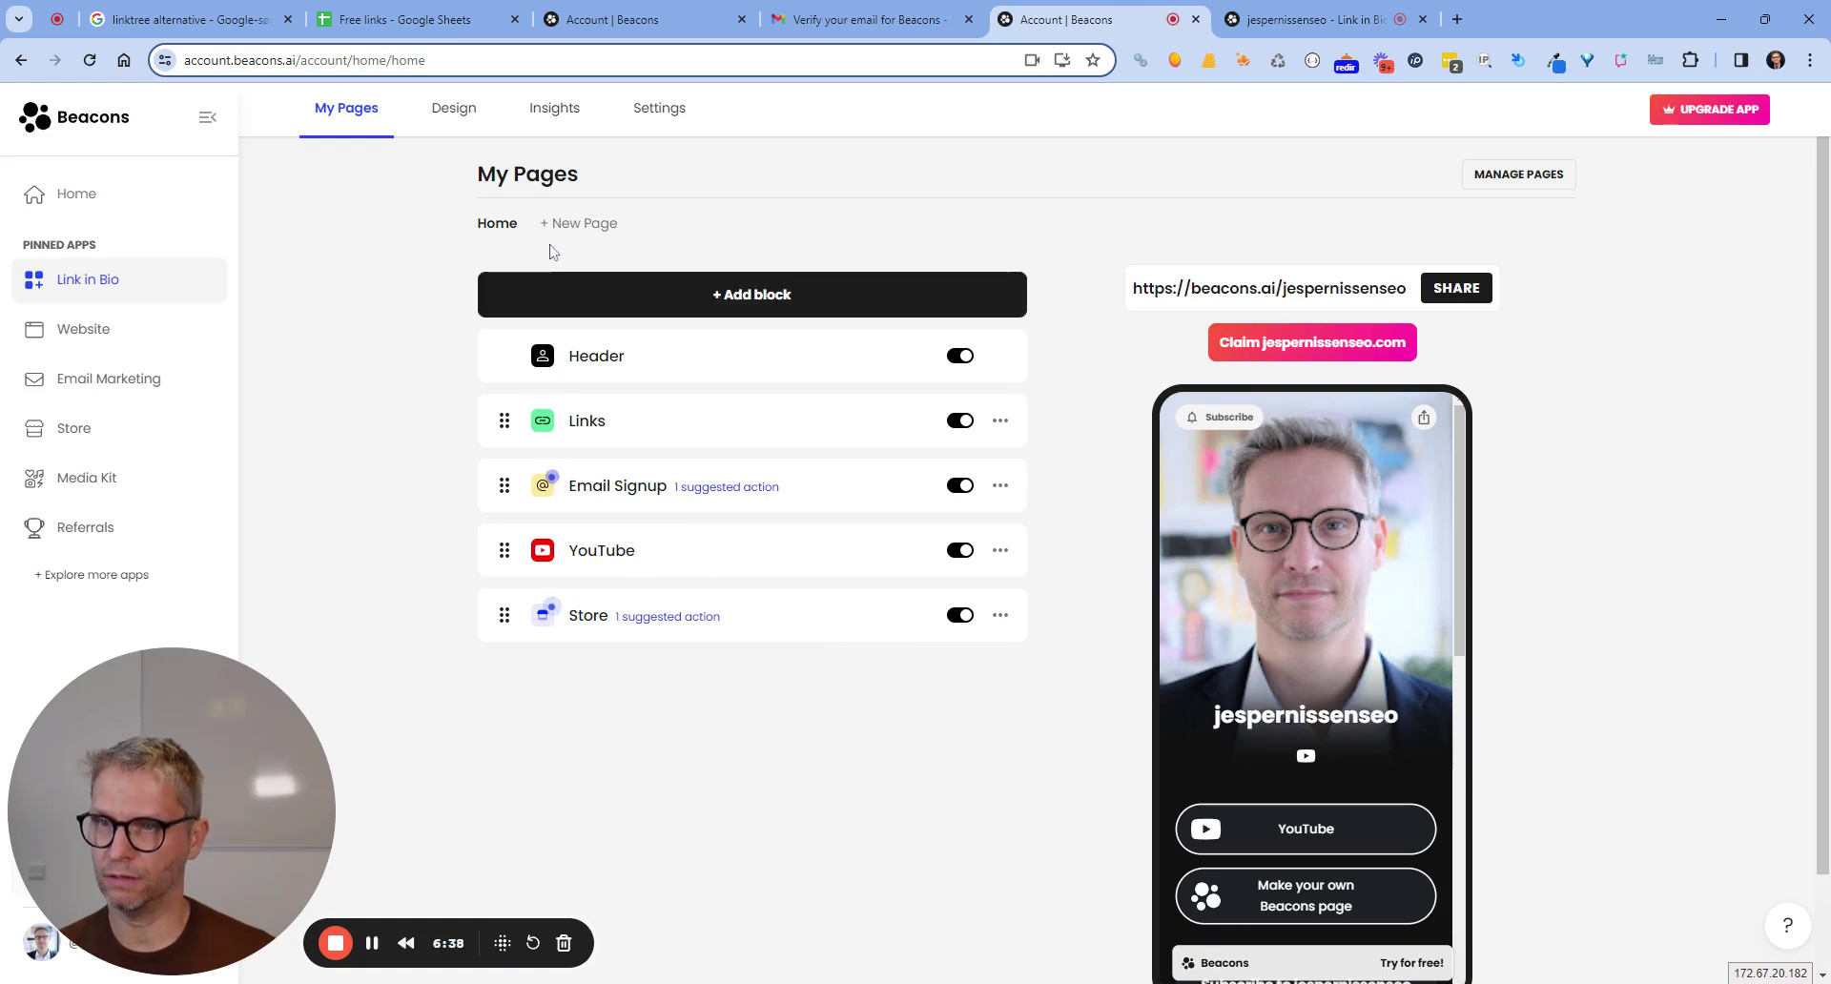
left_click(711, 289)
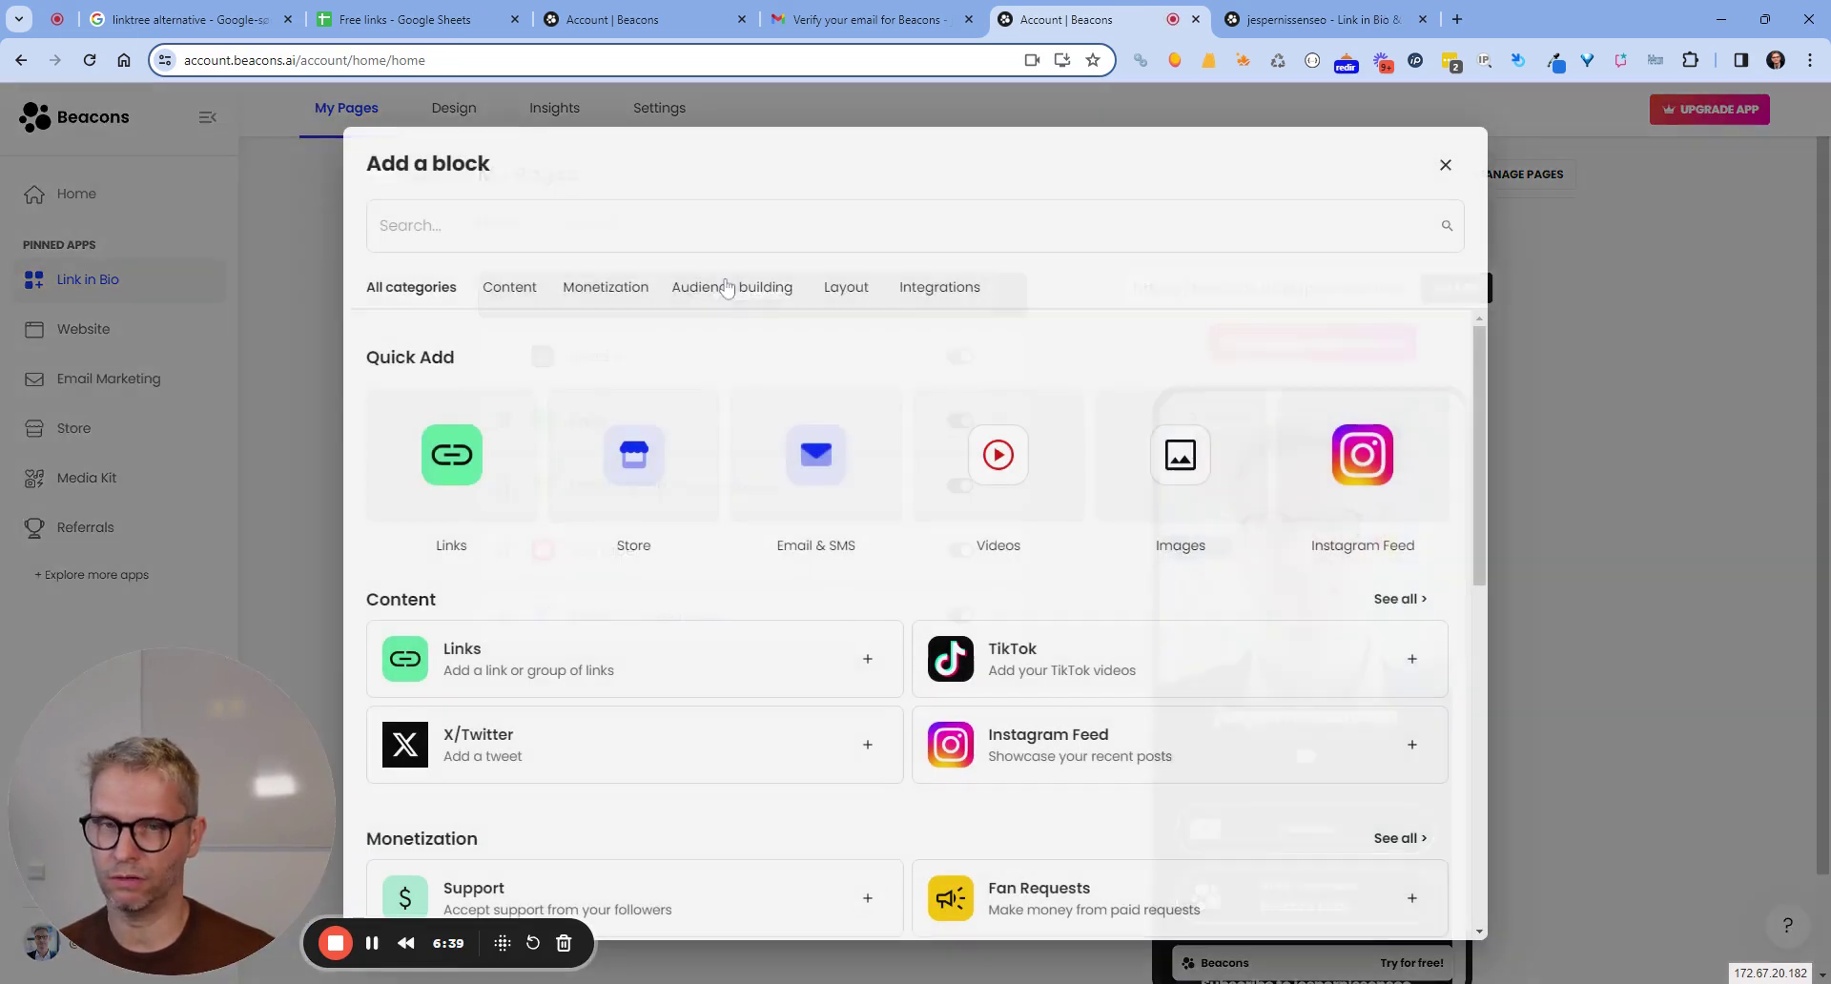
left_click(452, 463)
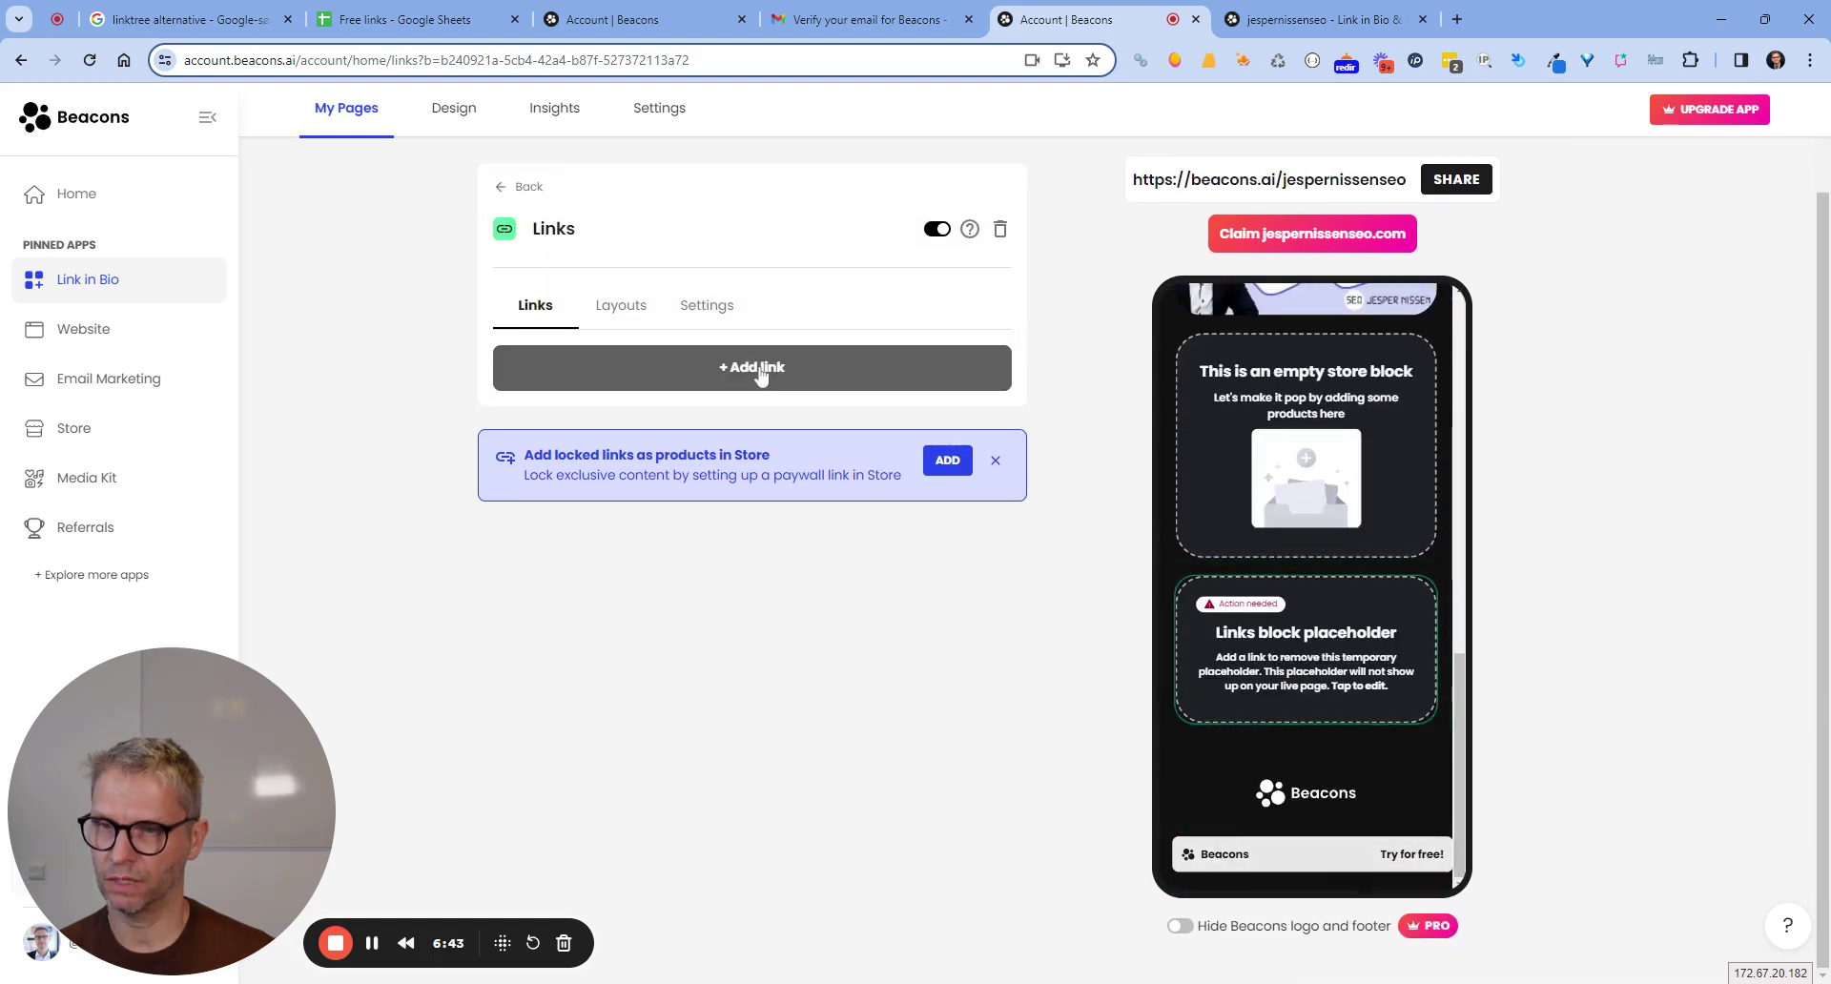
left_click(760, 372)
type("h")
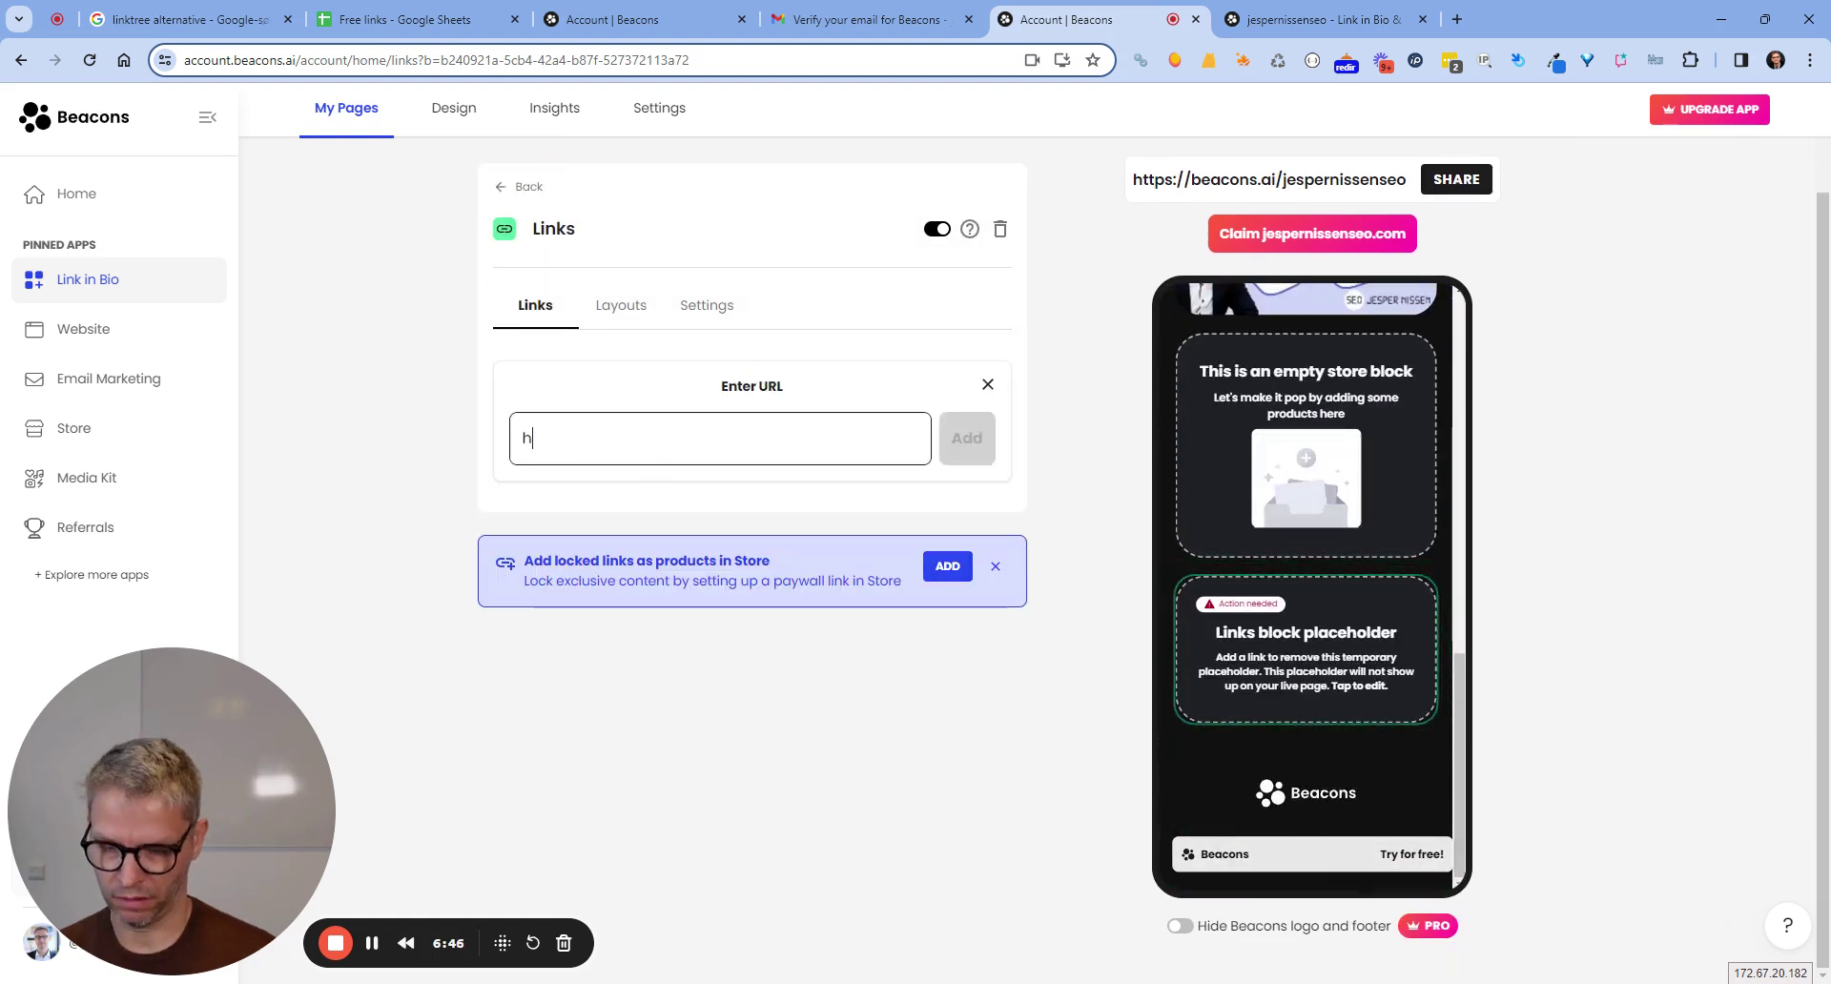
type("ttps://")
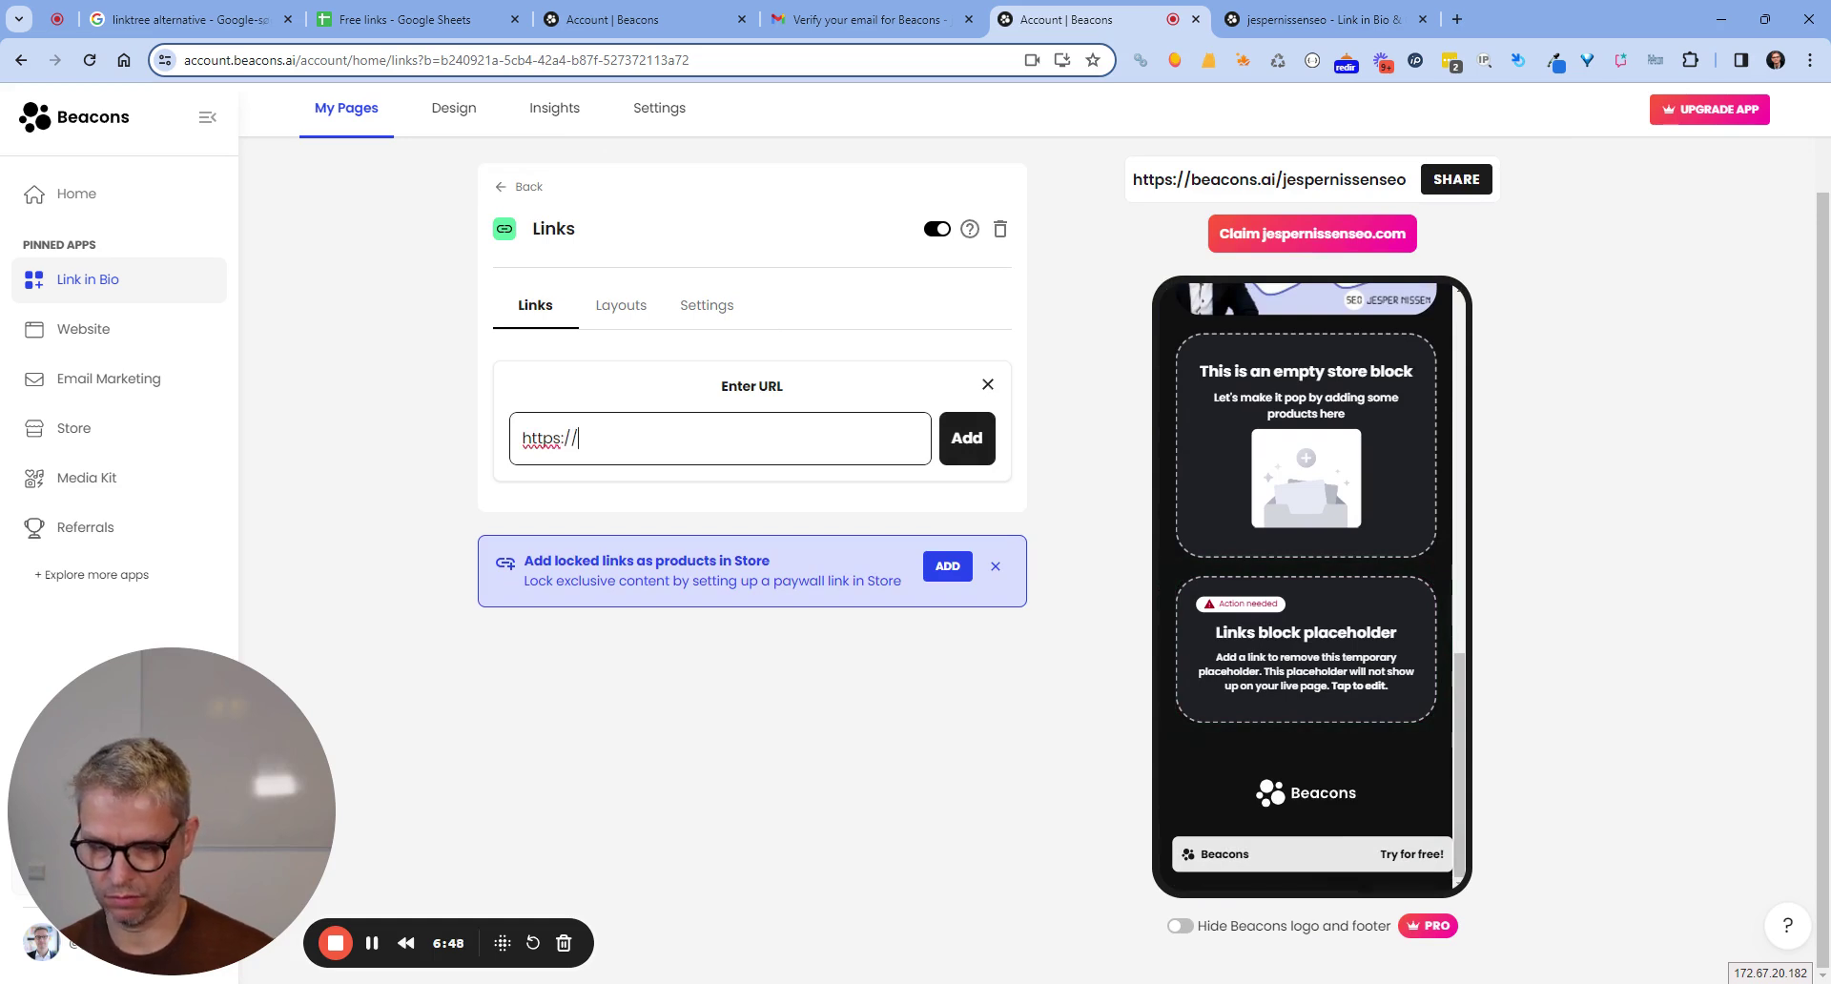
type("jespernissen")
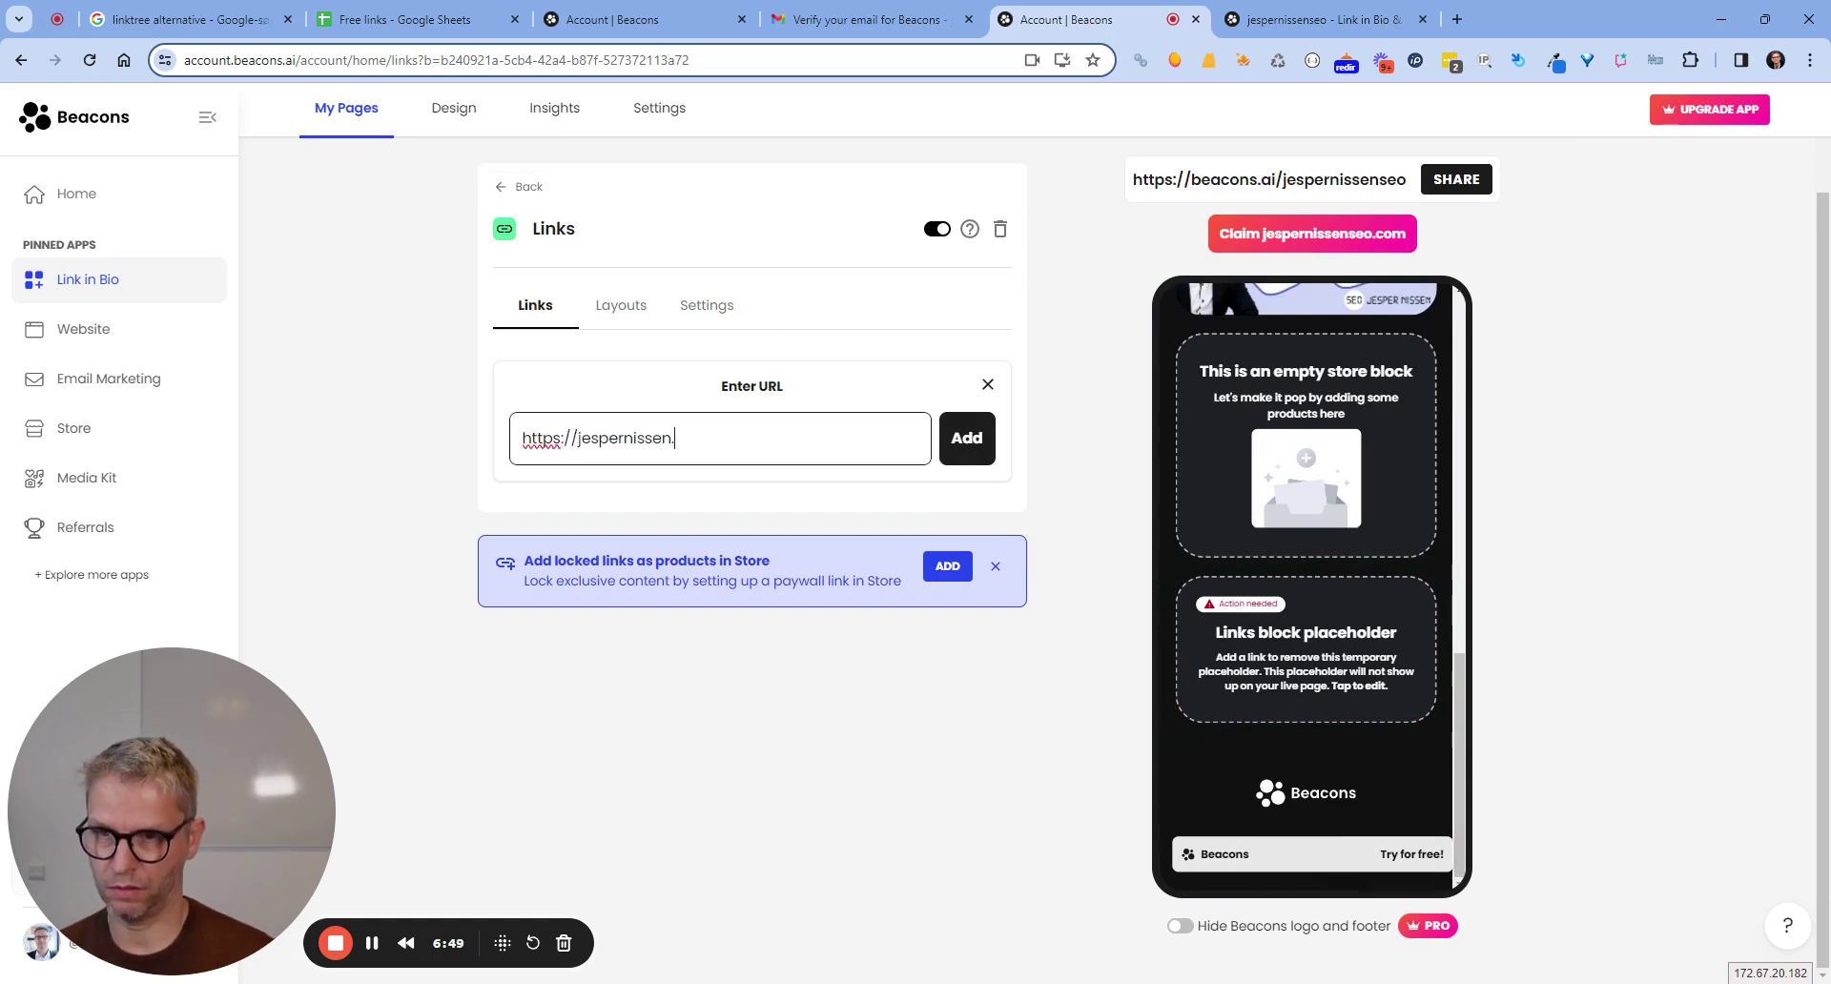
type(".com")
left_click(973, 446)
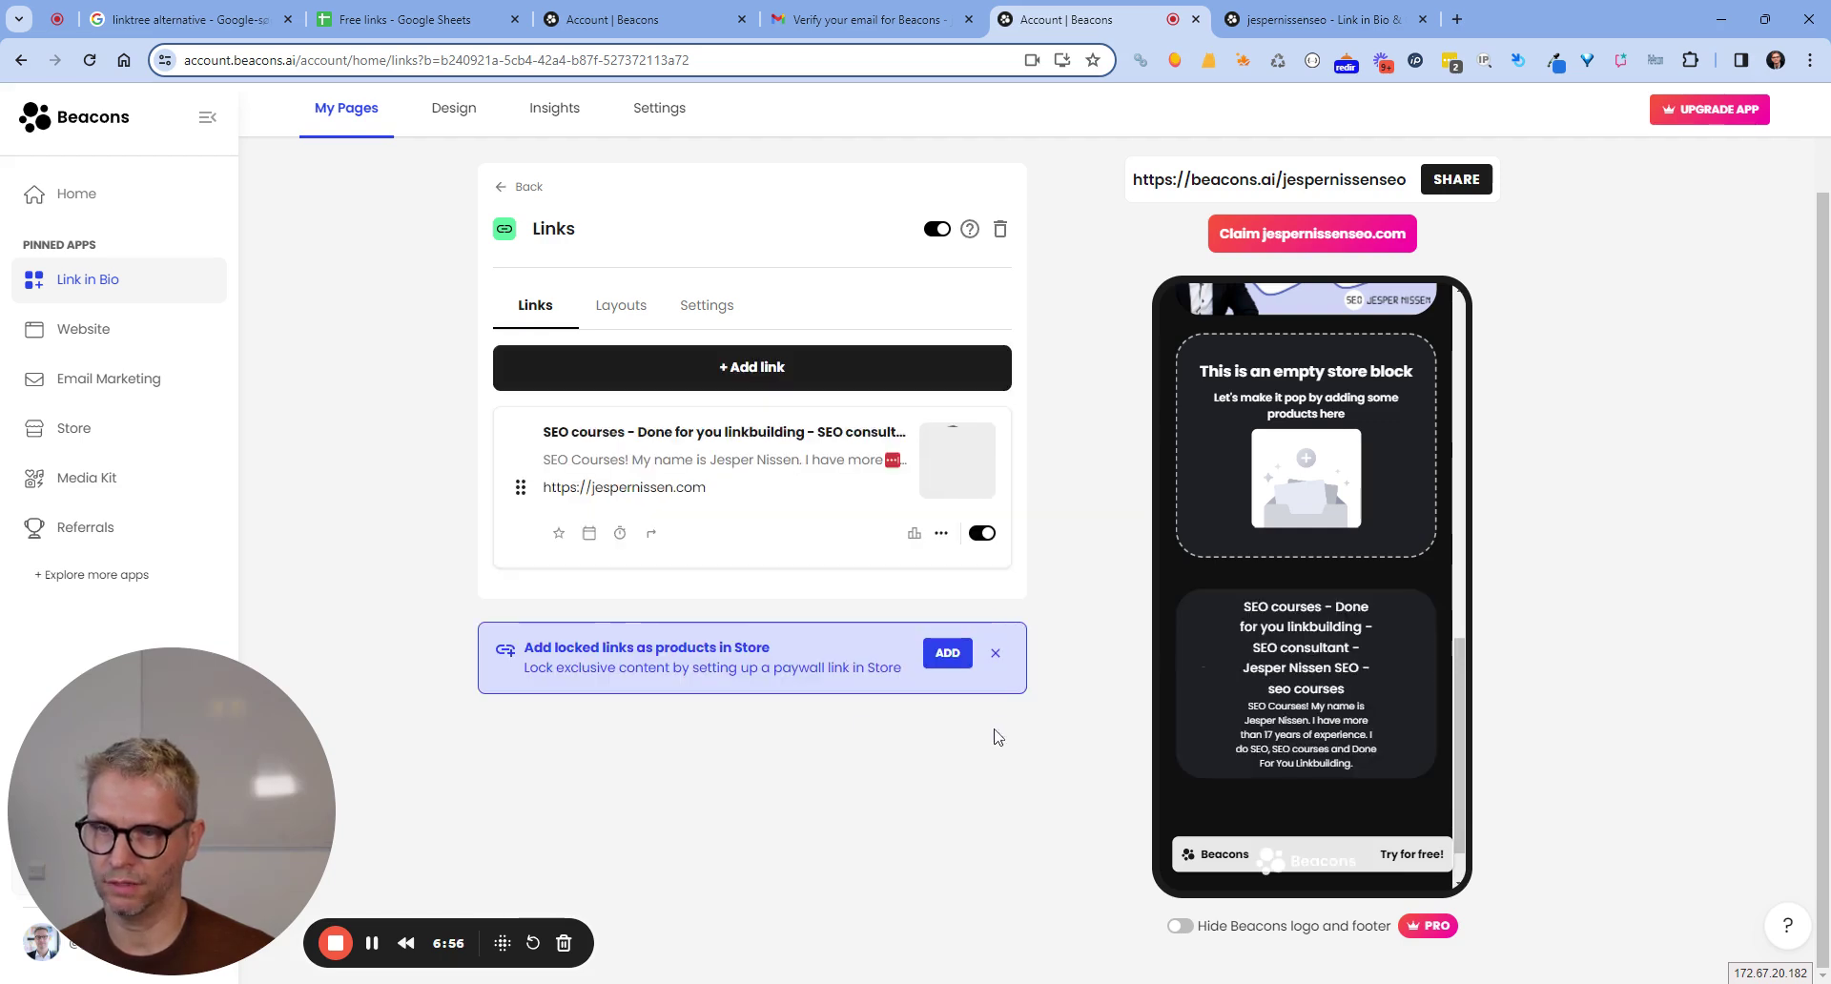
left_click(995, 652)
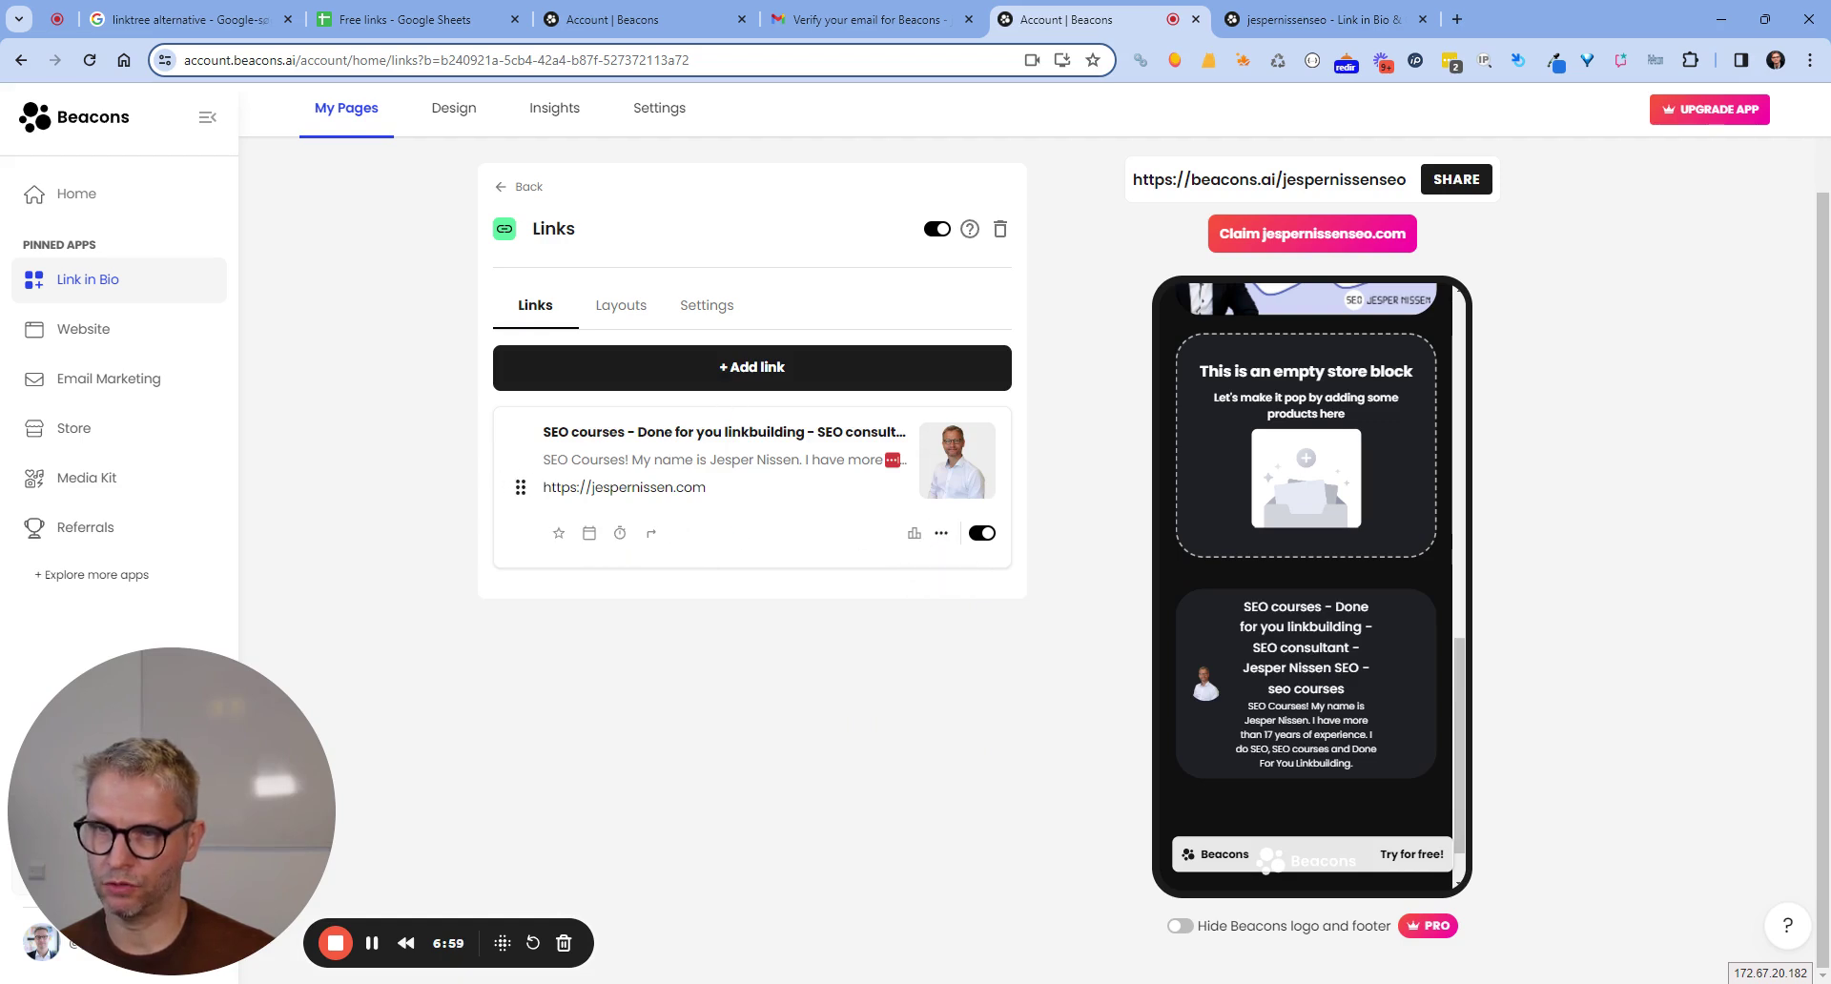
Title the website Links block with the owner's name followed by 'SEO website'.
left_click(620, 307)
left_click(701, 317)
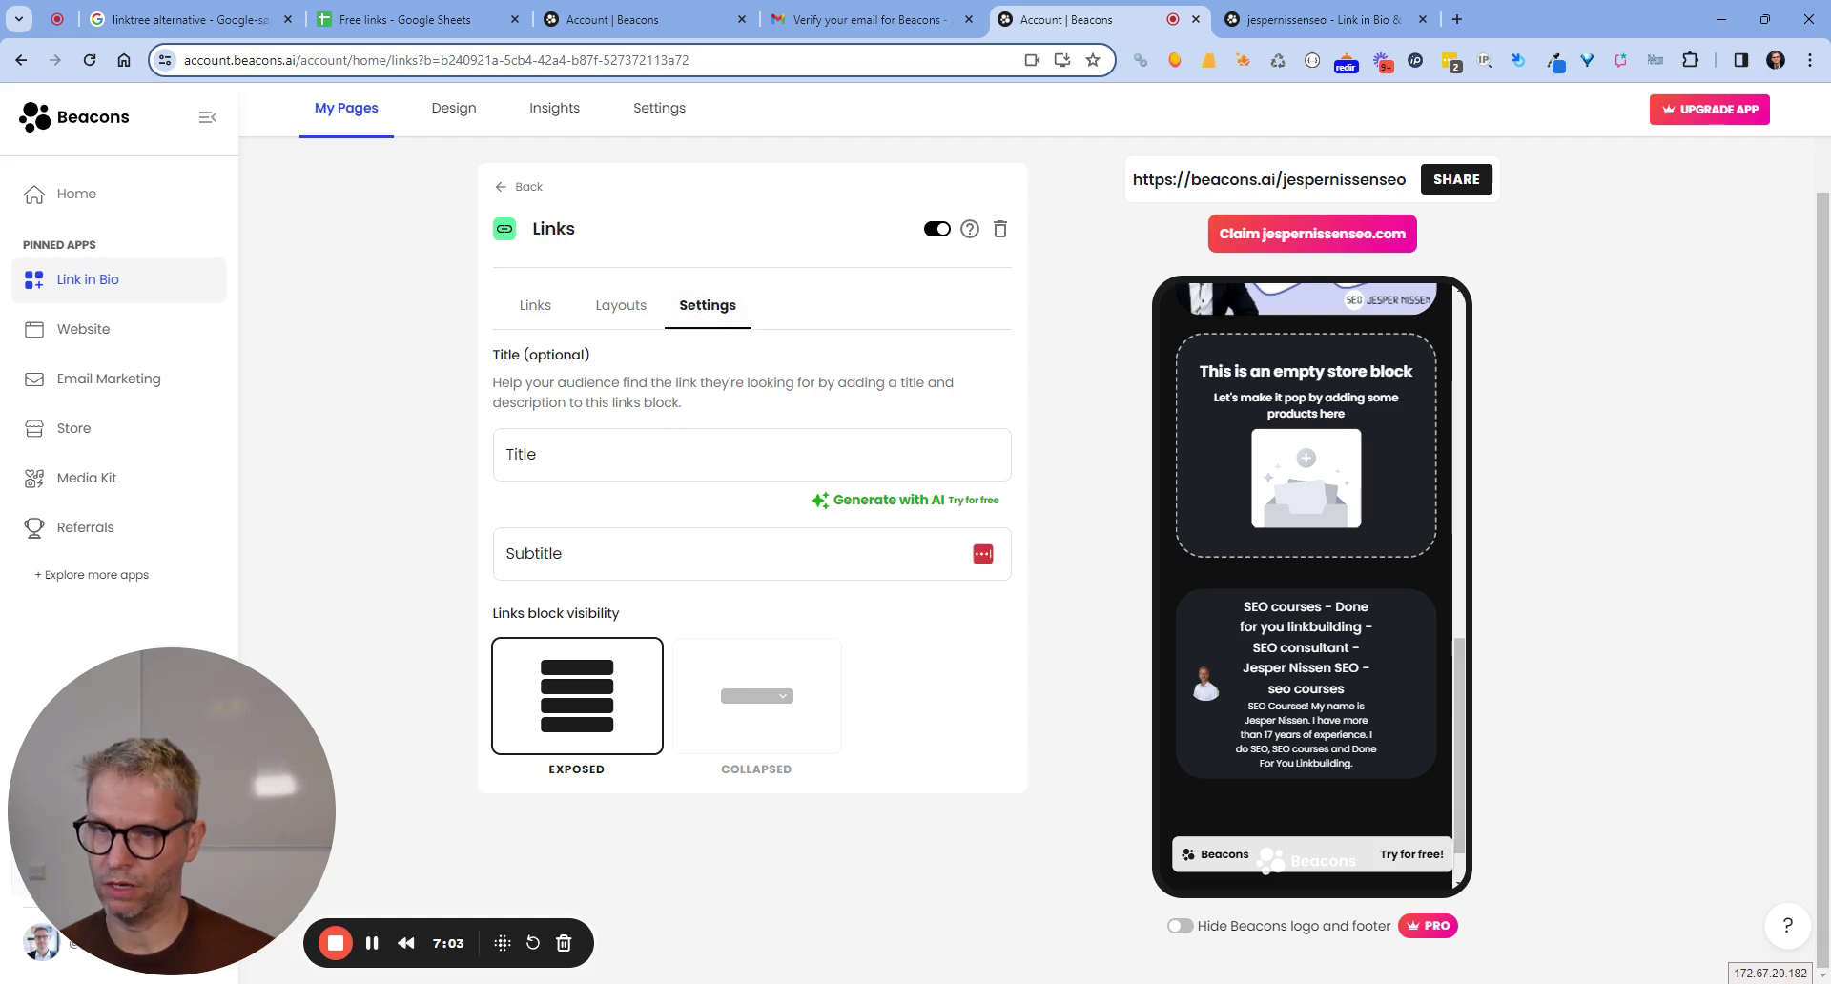
left_click(507, 455)
type("Jesper")
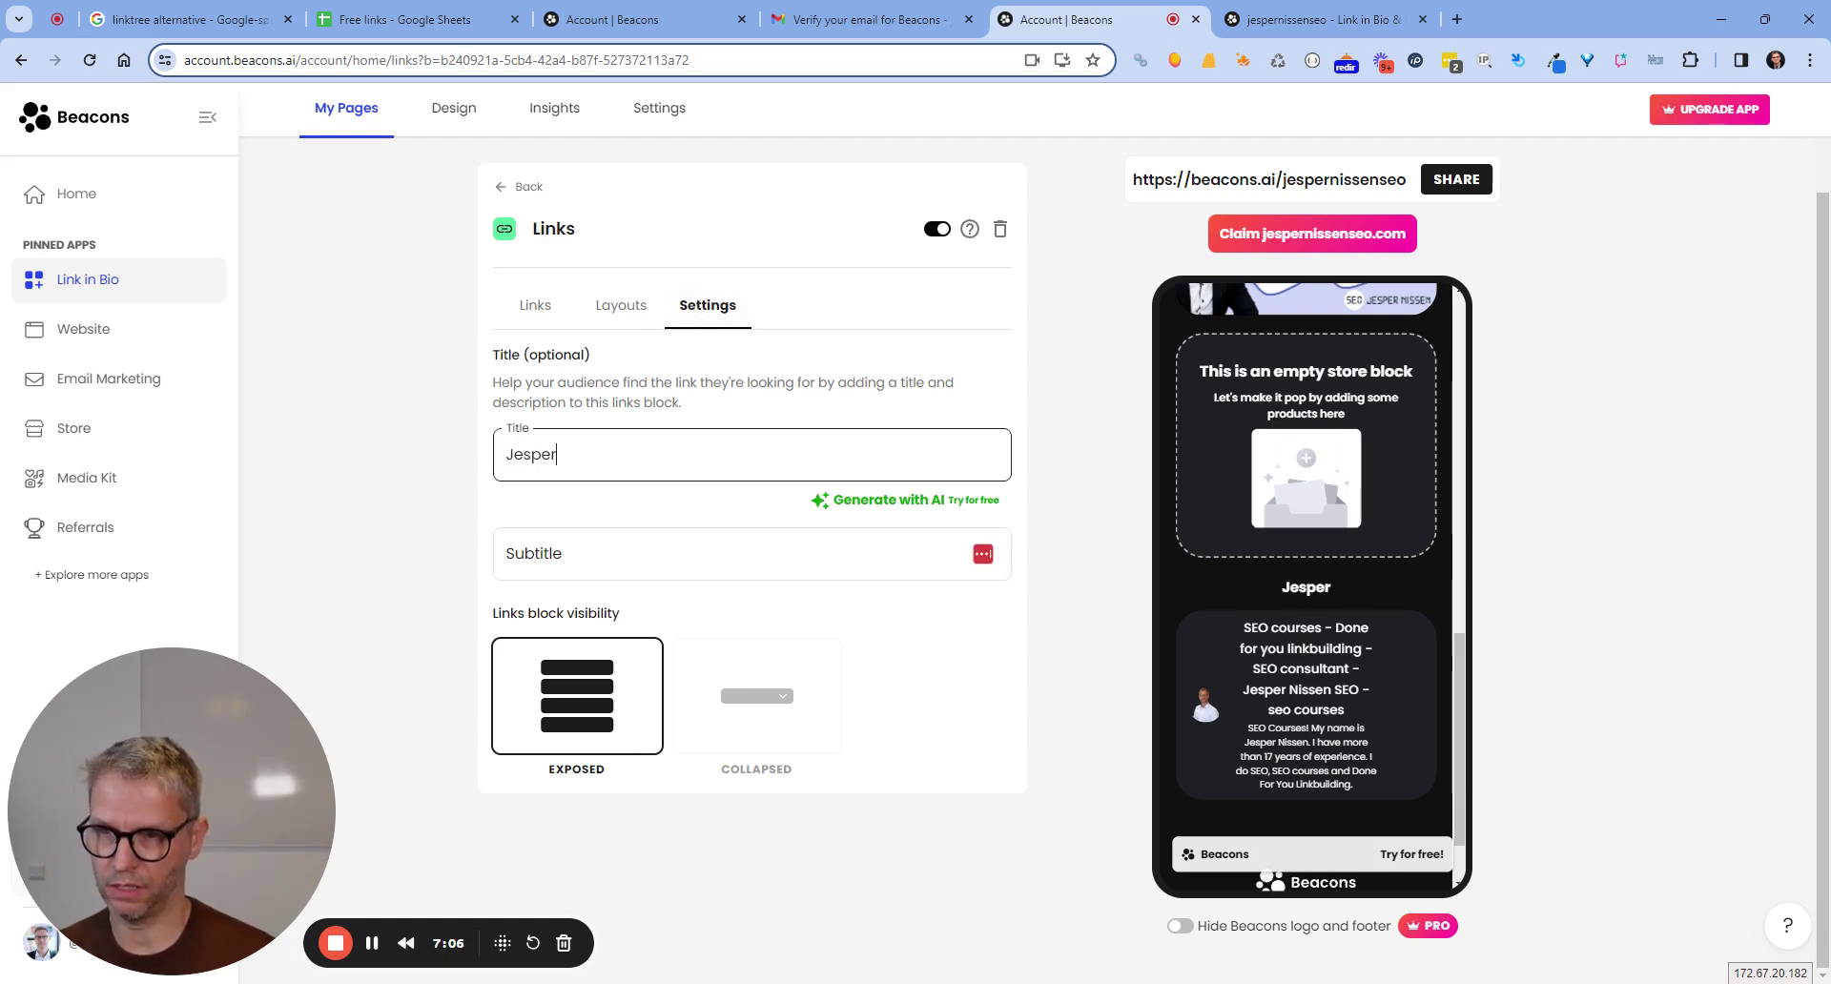
type(" Nissen SEO website")
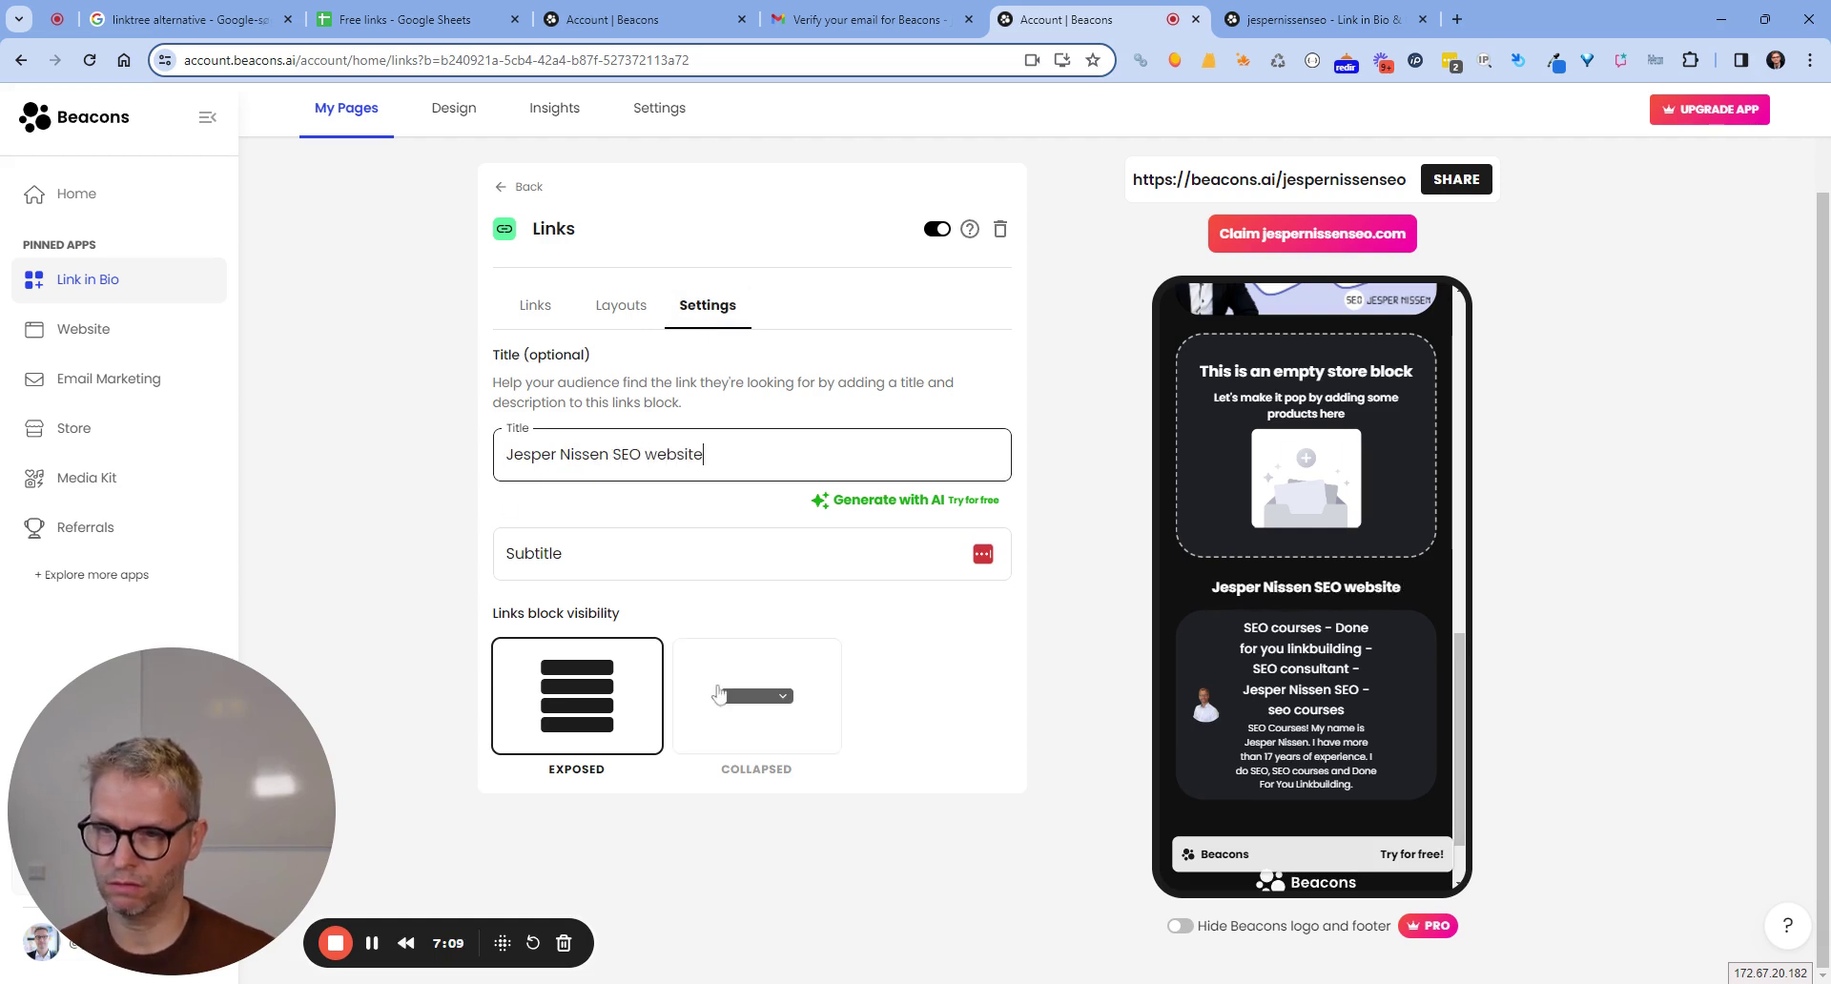
left_click(602, 307)
left_click(520, 311)
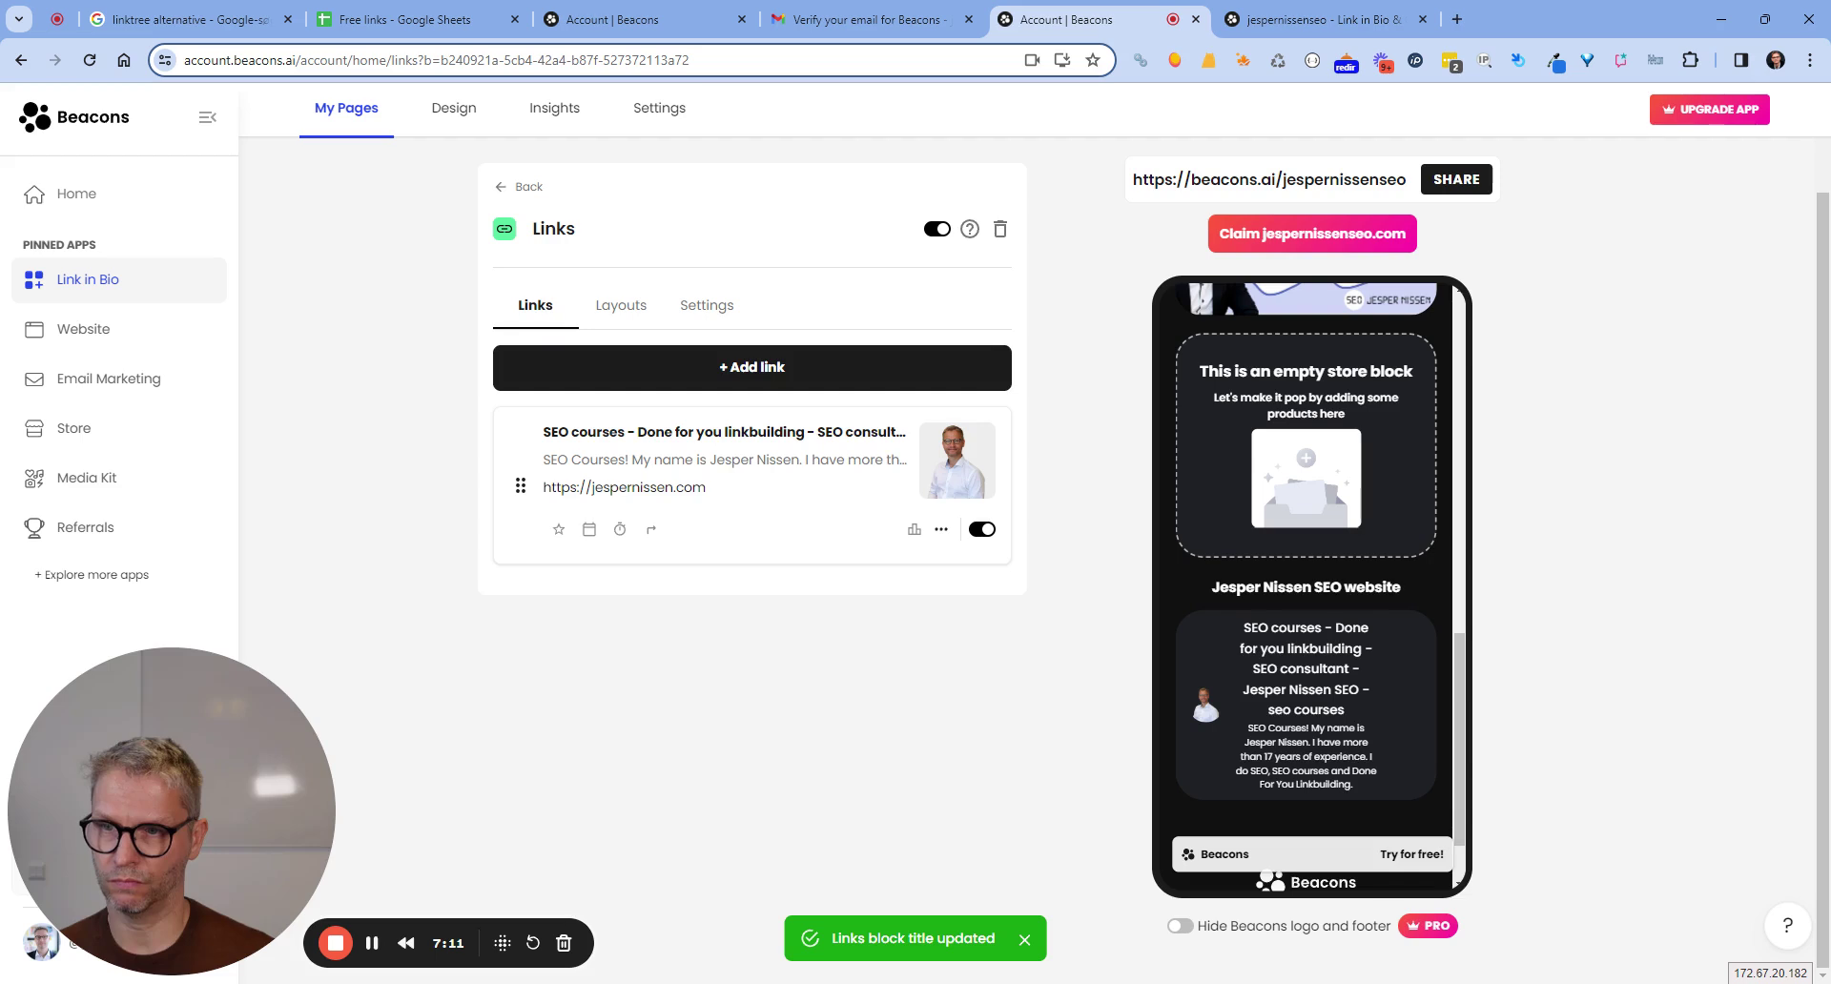
left_click(716, 311)
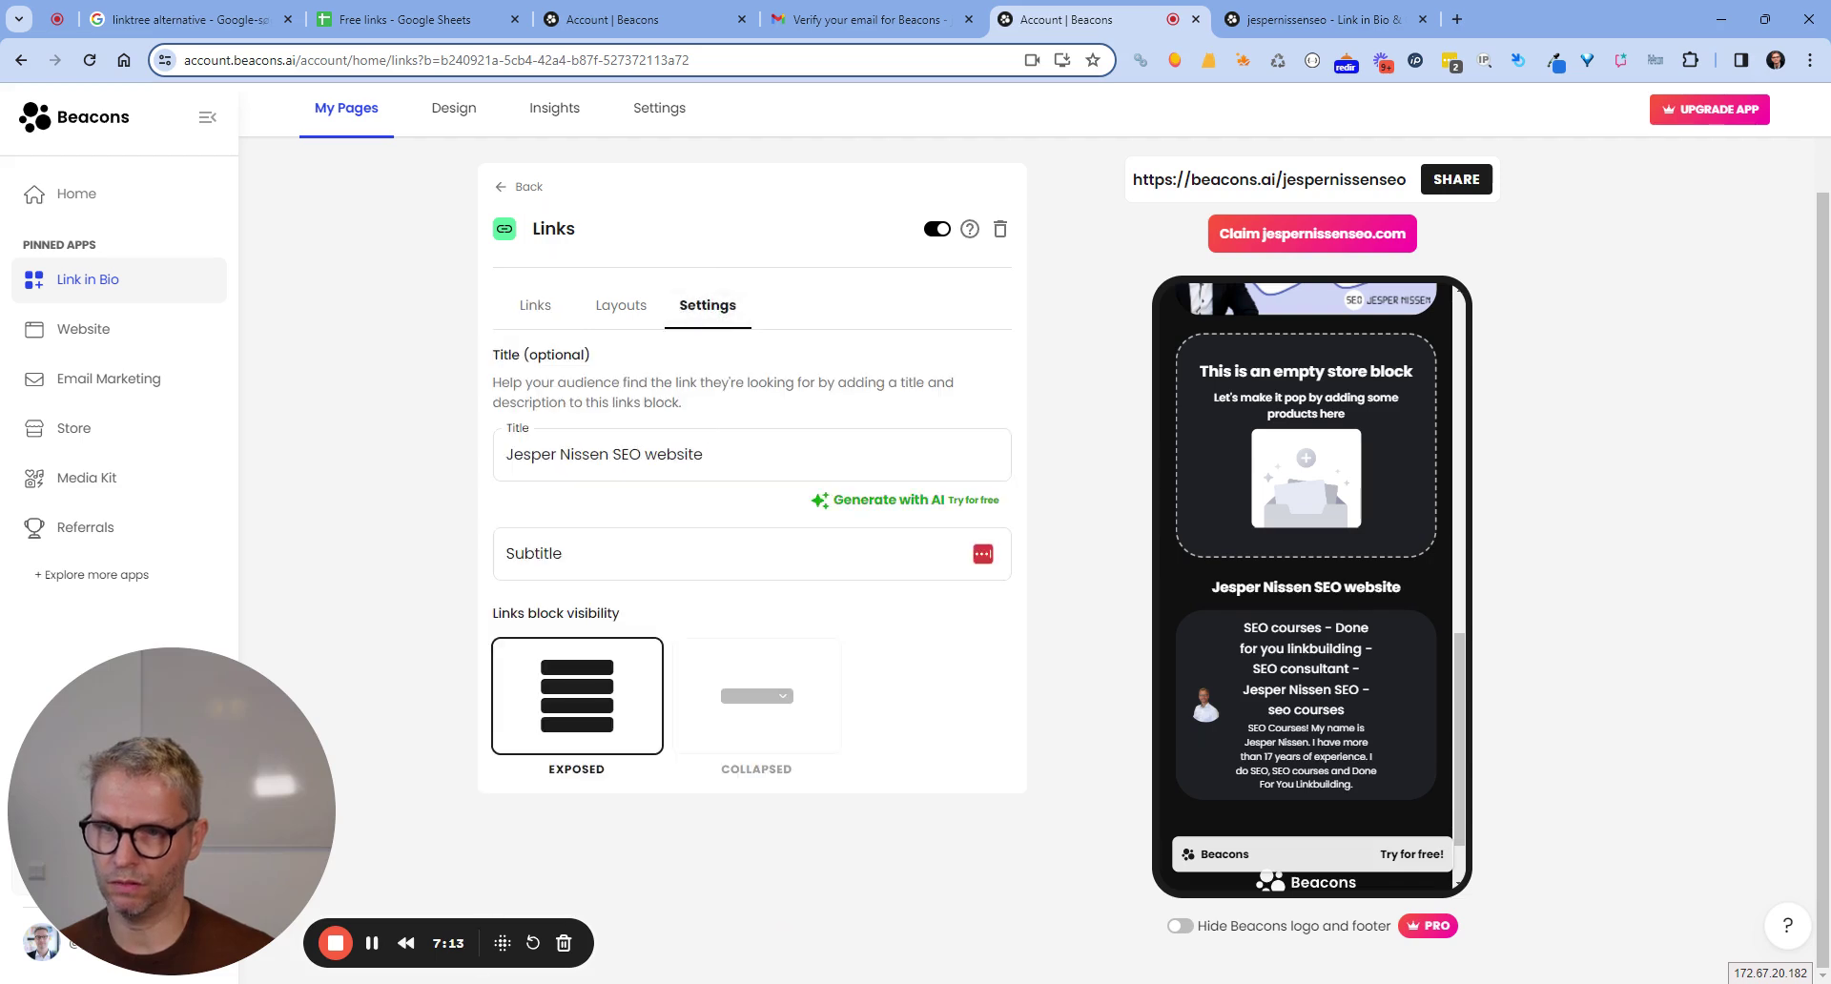
left_click(536, 307)
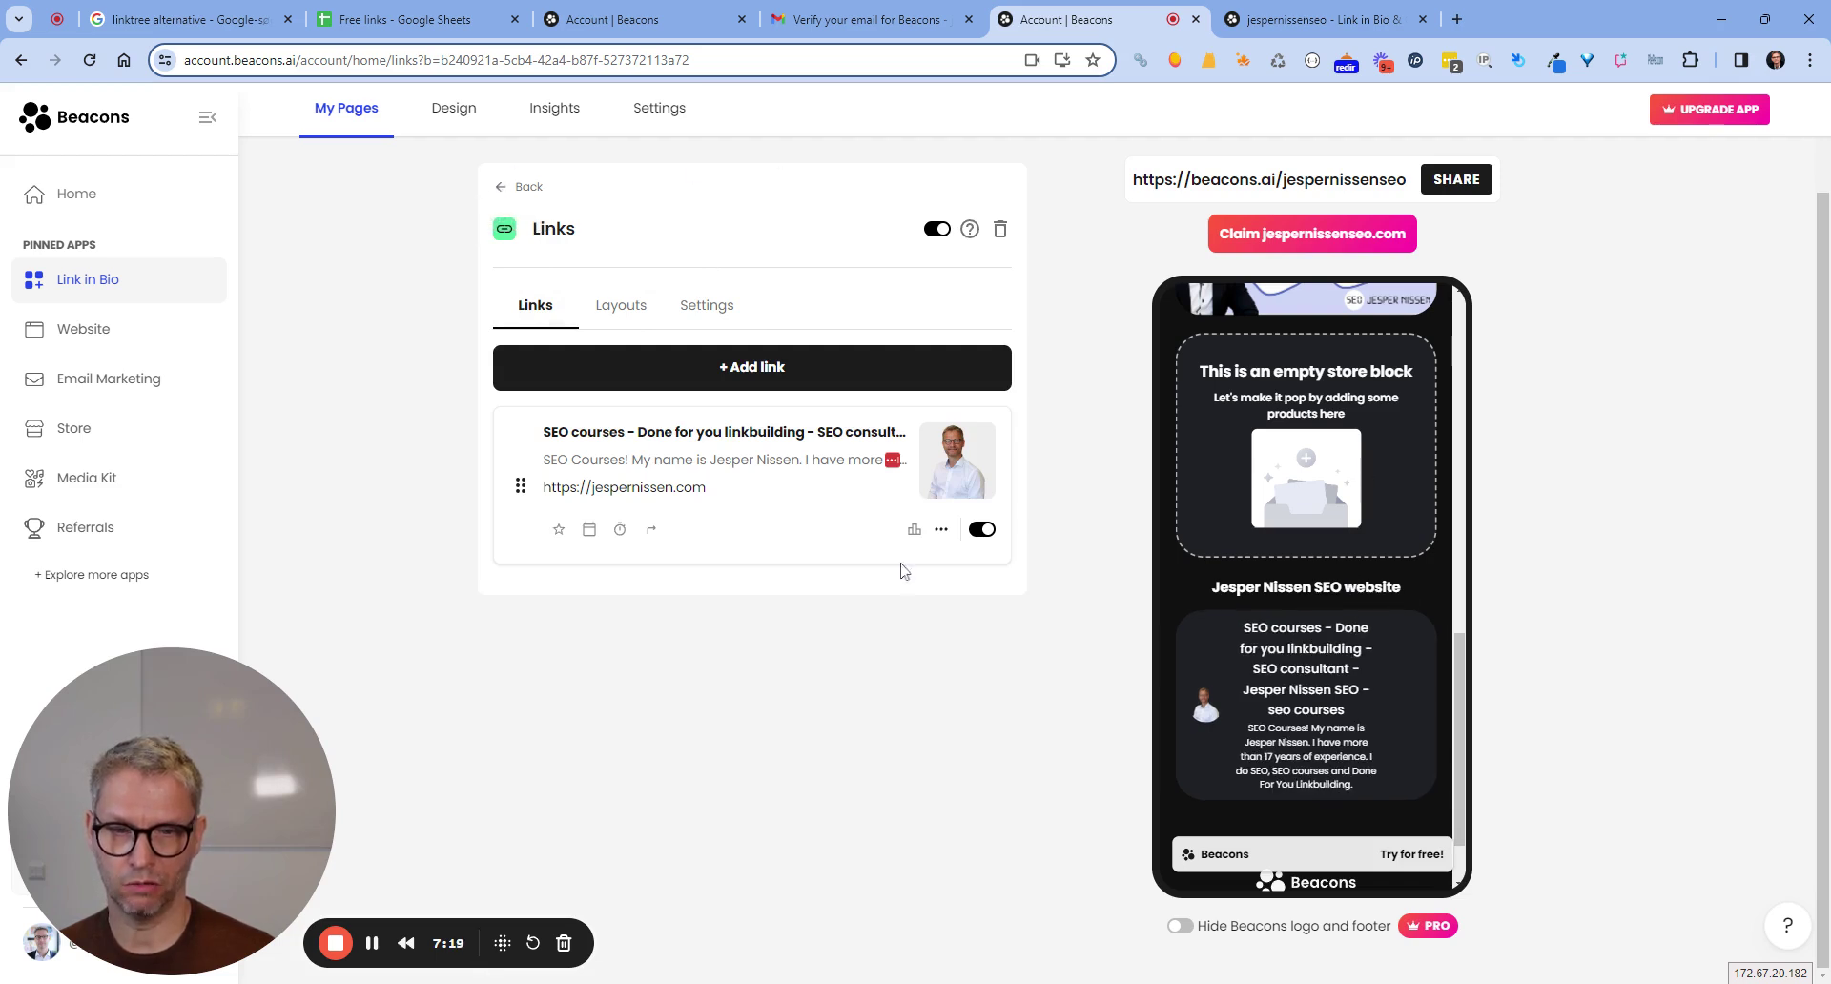
Check the Links block title, then return to the list of page blocks.
scroll(1457, 655, "down", 1)
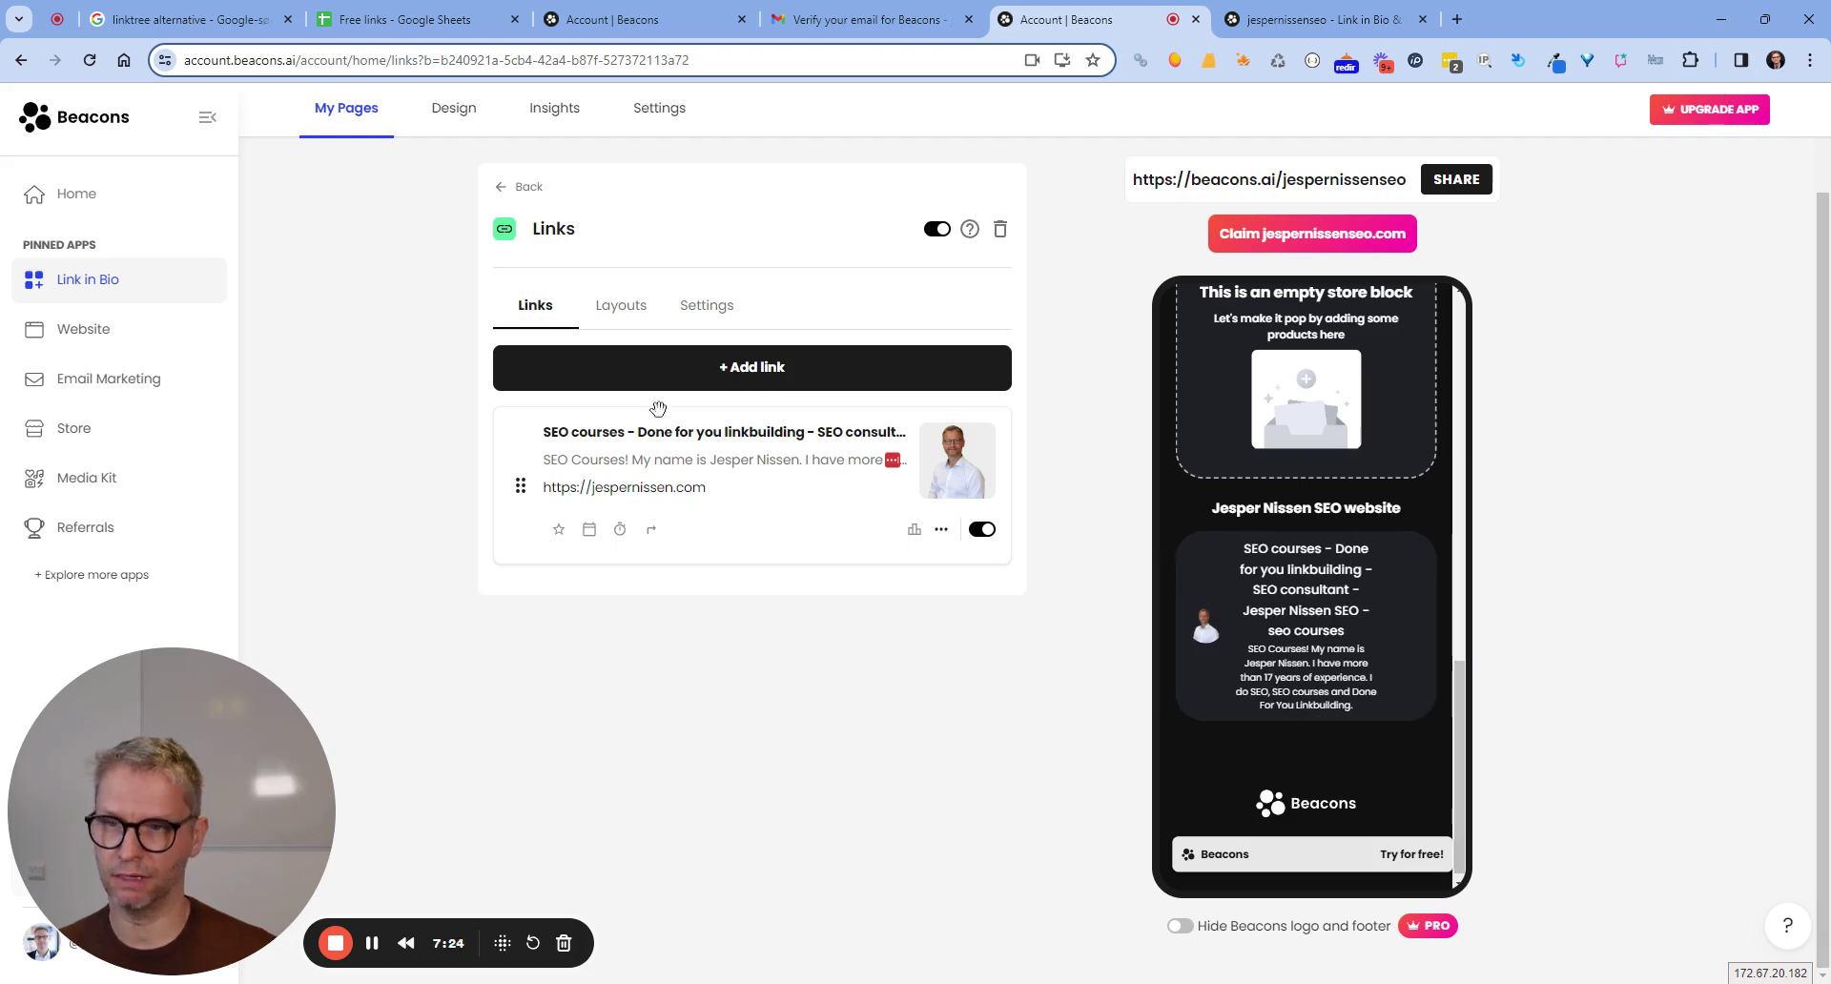
left_click(698, 308)
left_click_drag(706, 455, 505, 455)
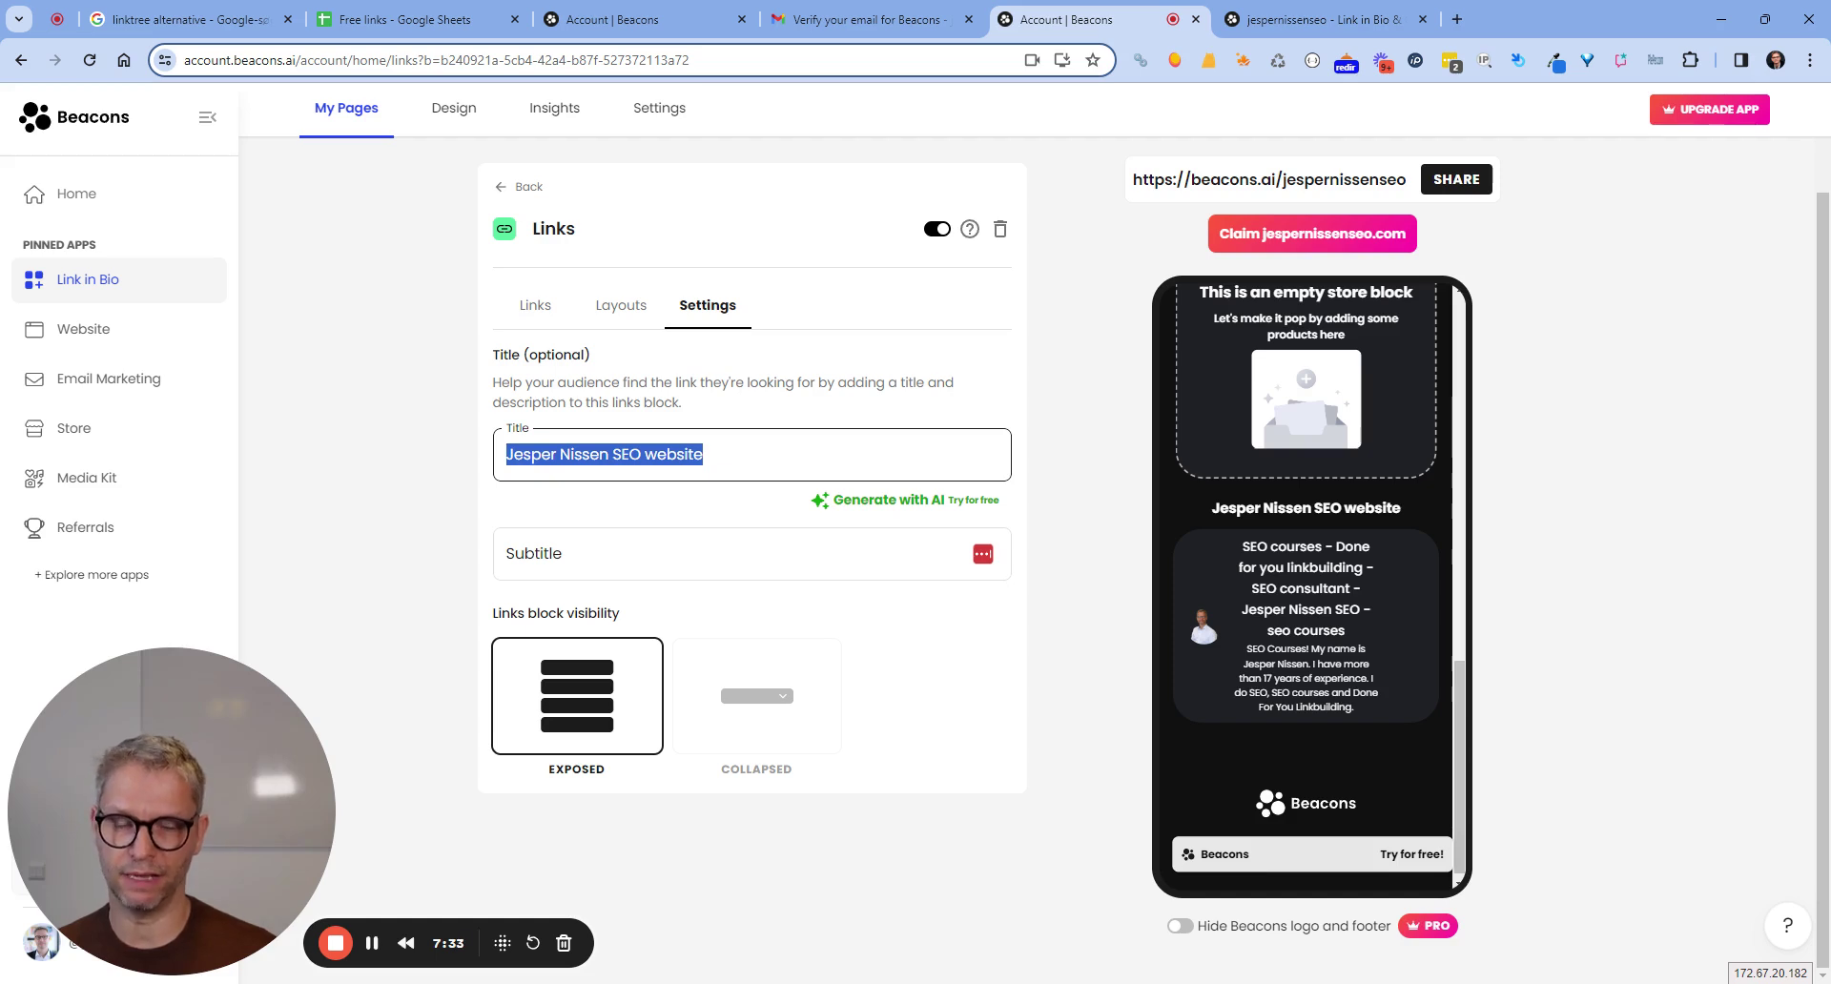
left_click(535, 305)
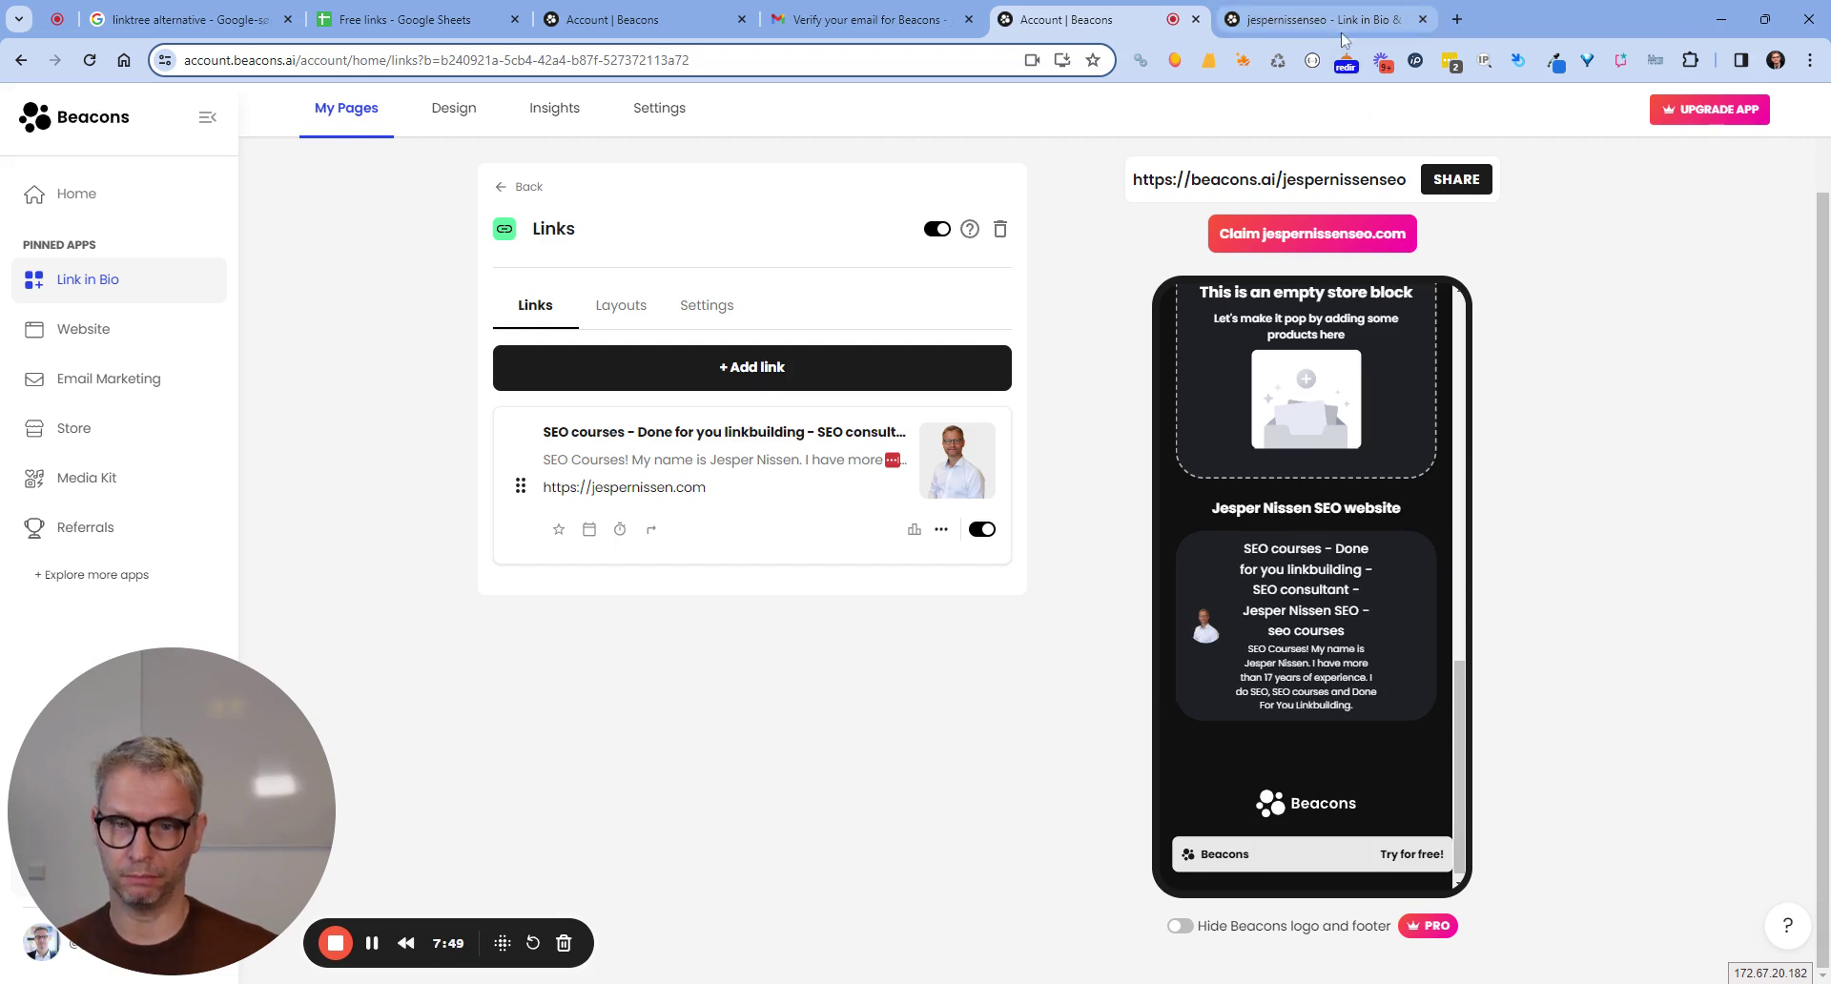
left_click(498, 188)
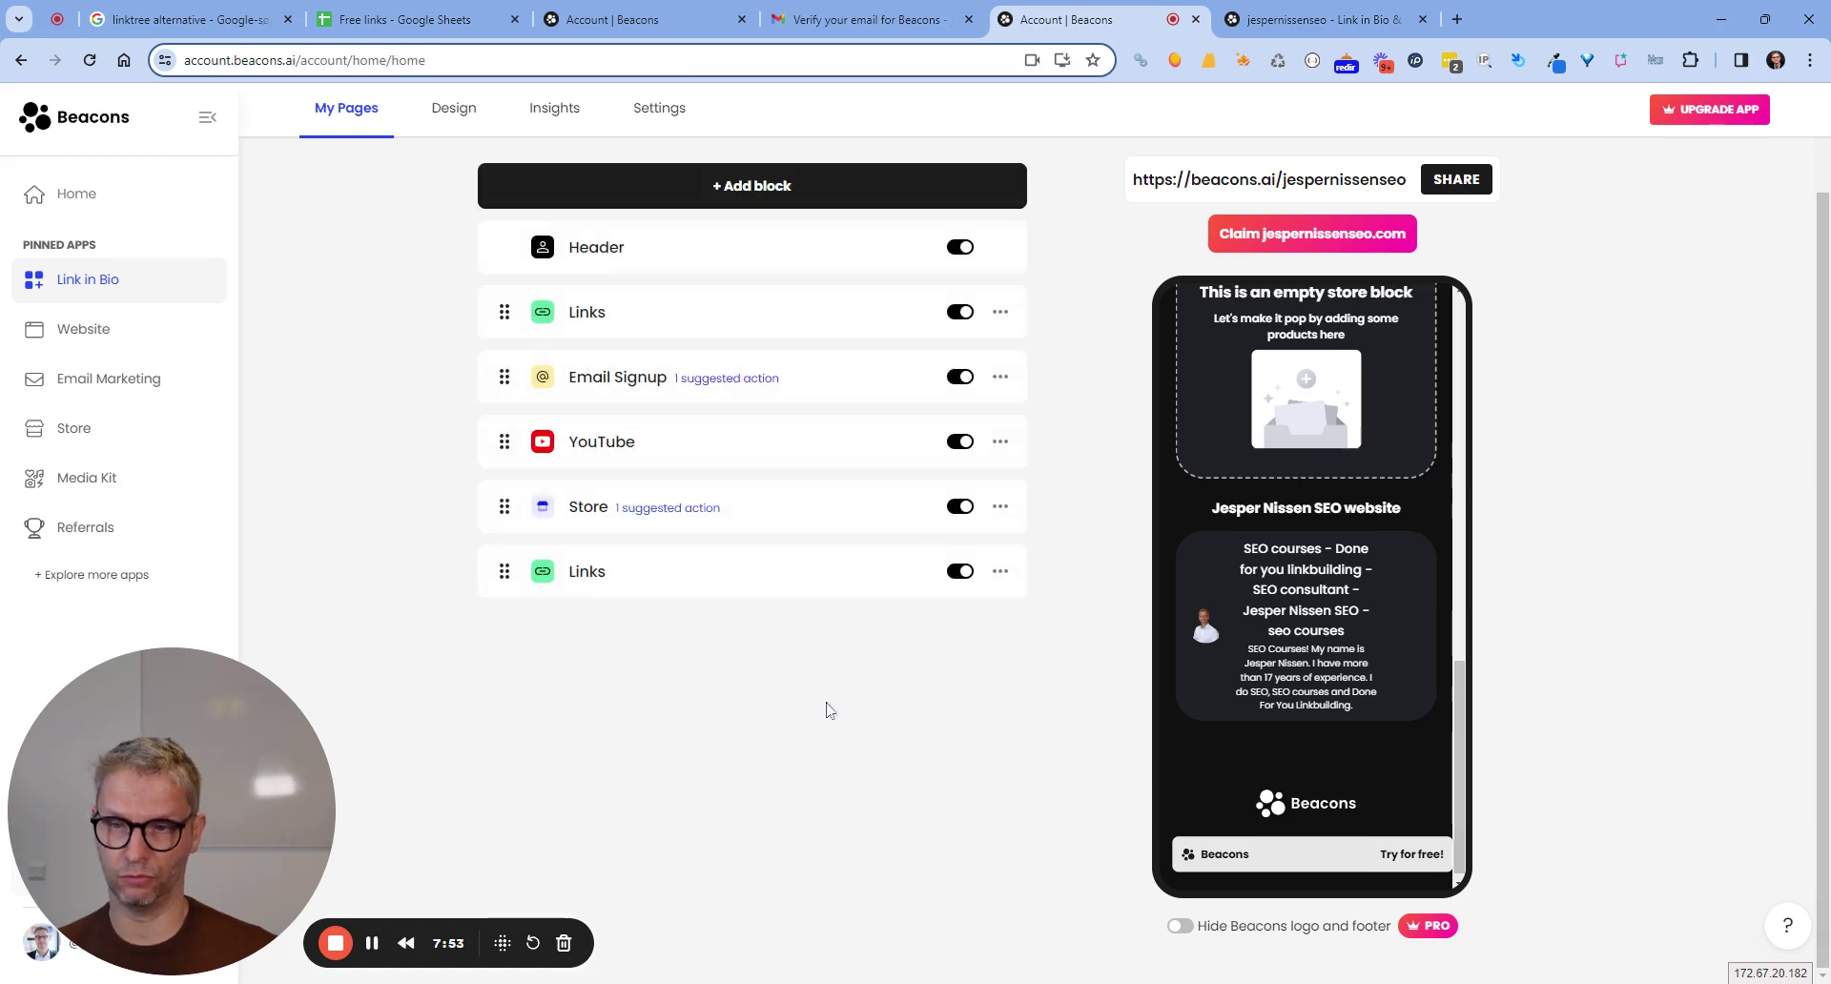
Enter No in the tracker's anchor-text cell H5 for the Beacons row.
left_click(386, 21)
left_click(903, 341)
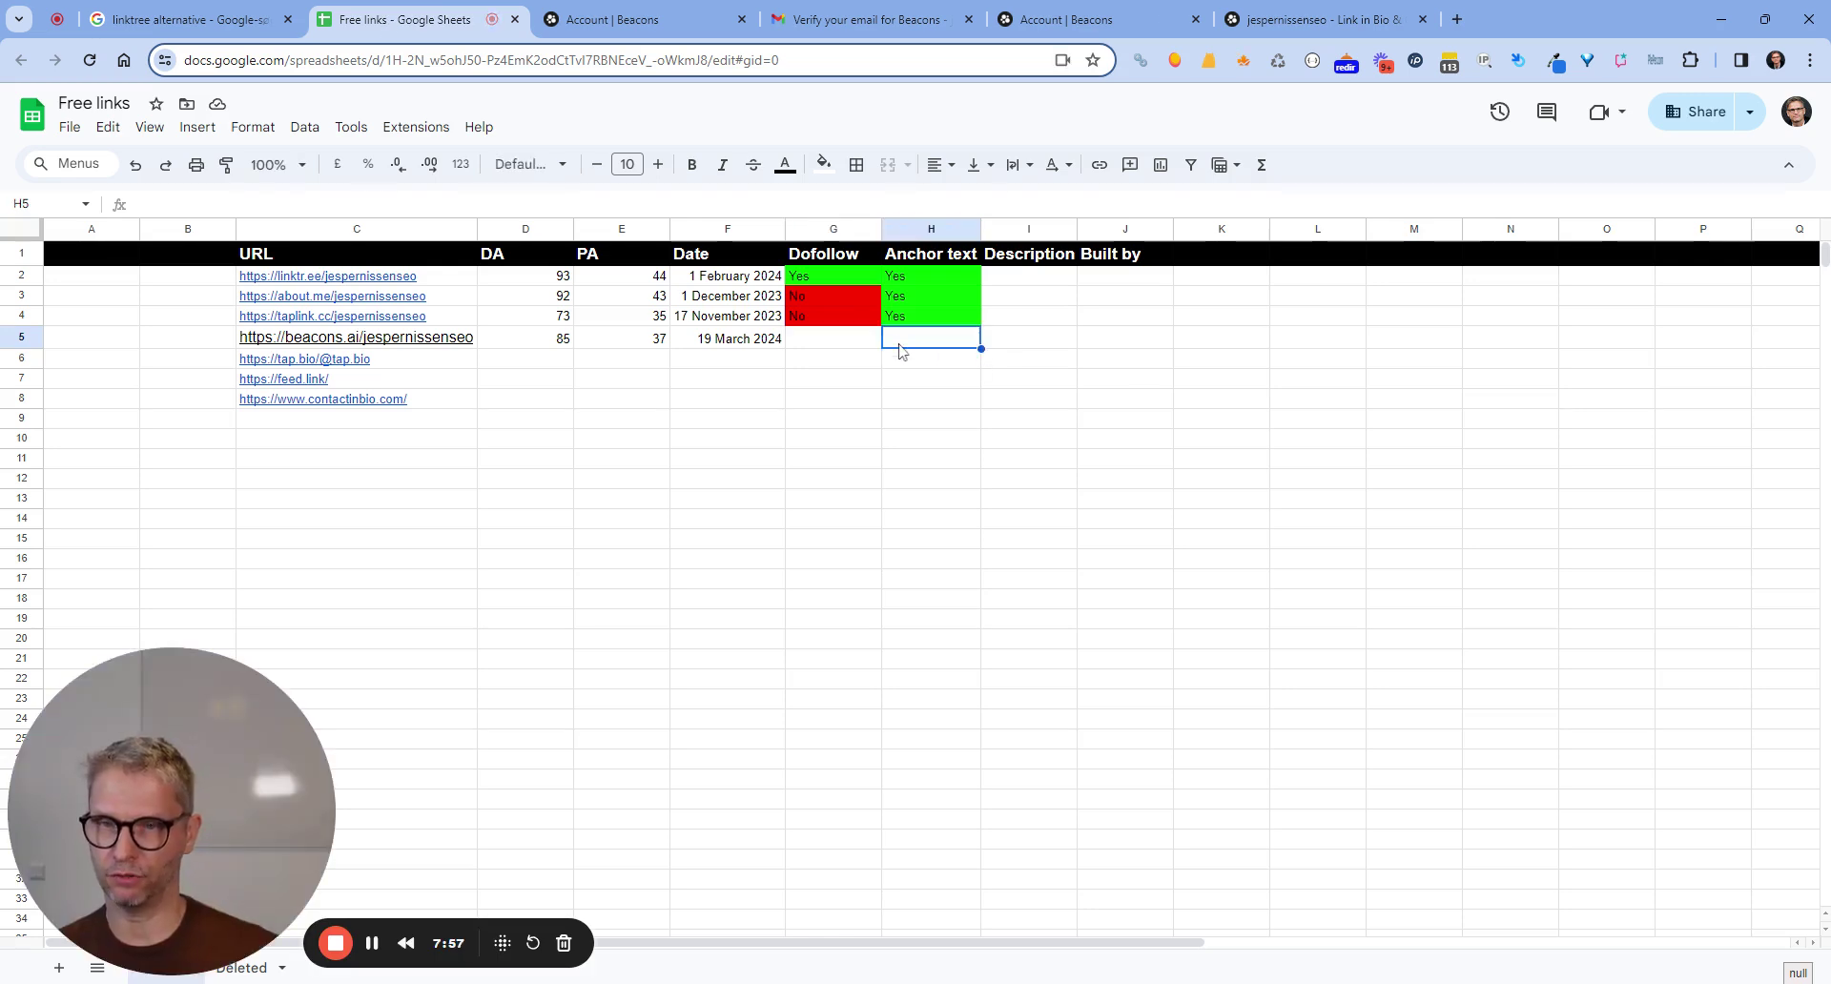
type("No")
key("Return")
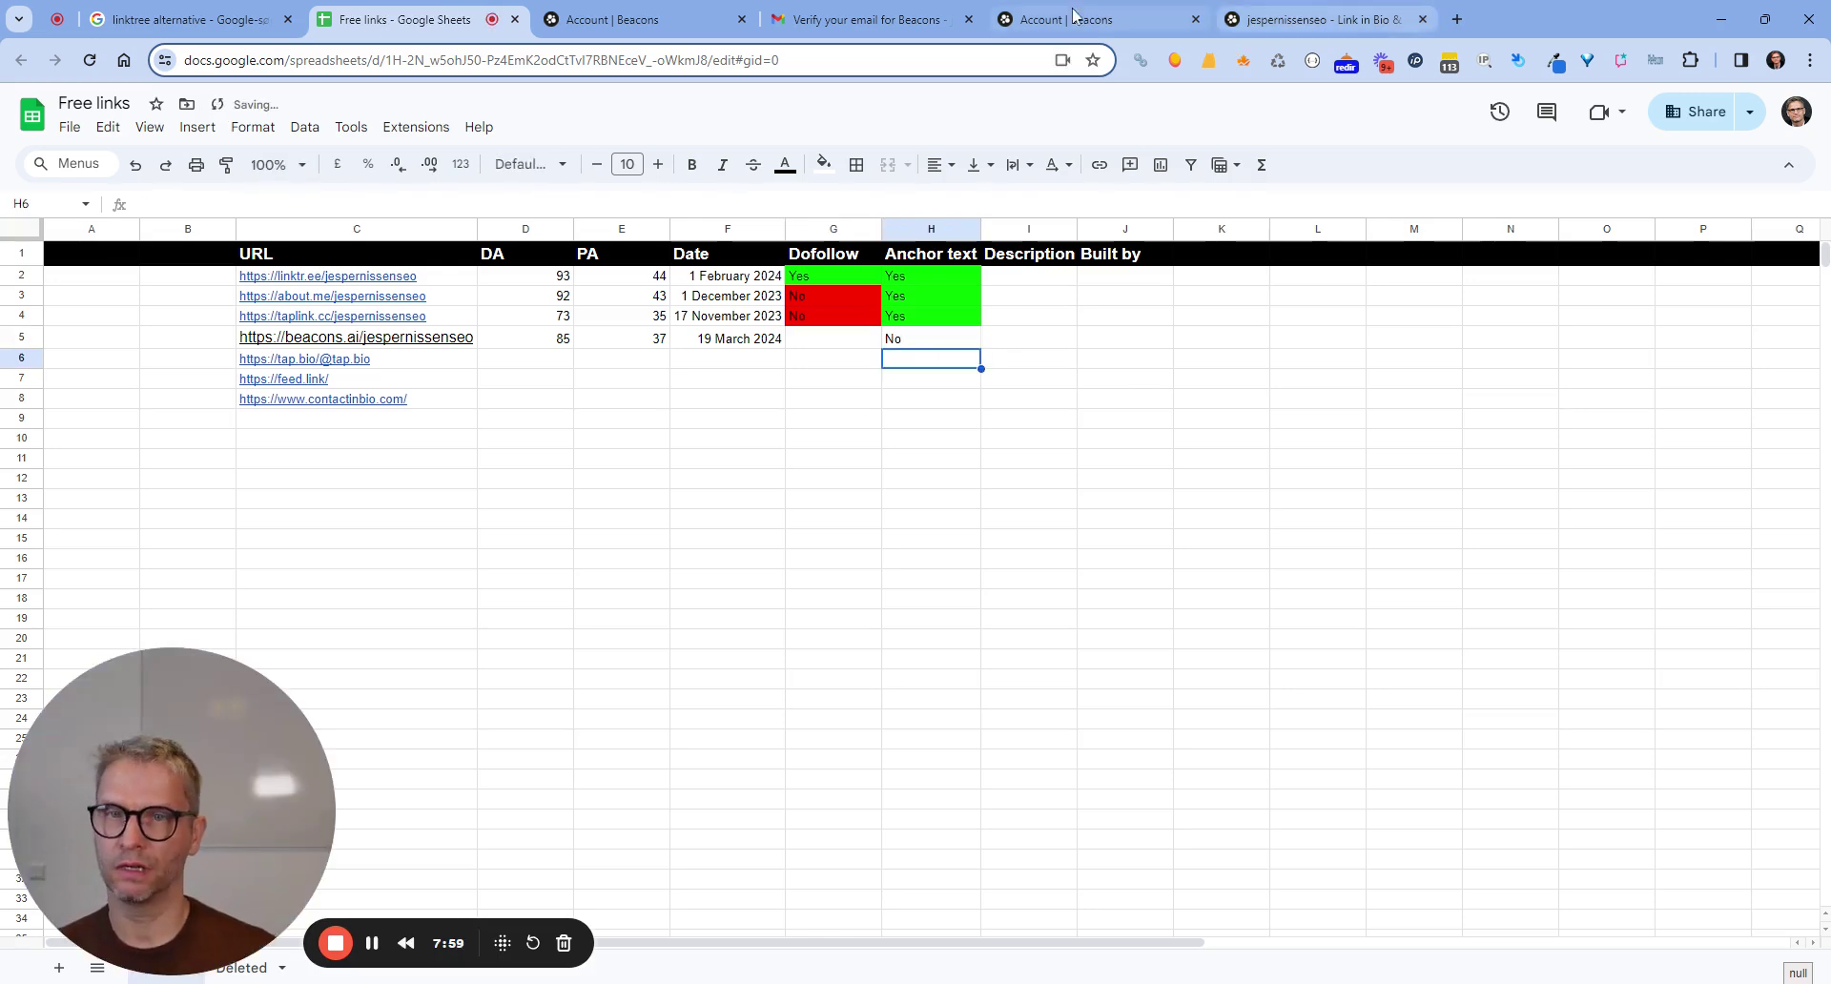
Open the empty Store block in the Beacons editor and request its deletion.
left_click(1059, 19)
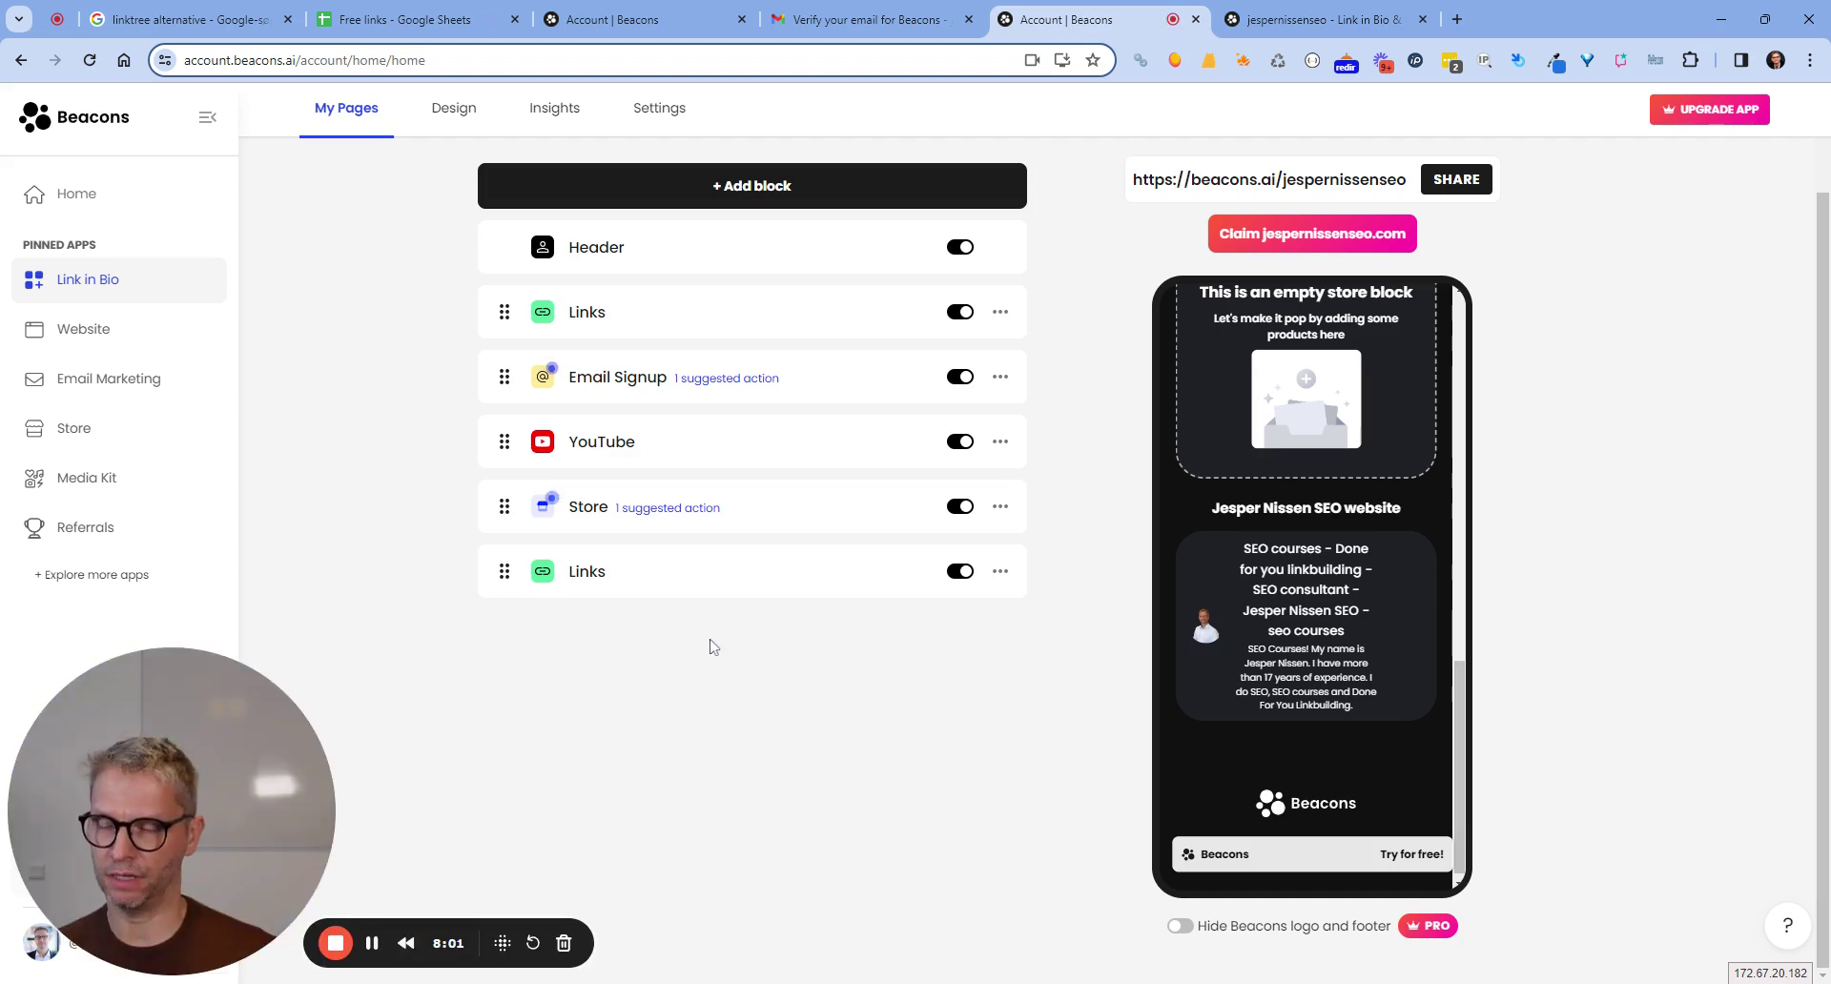
left_click(753, 508)
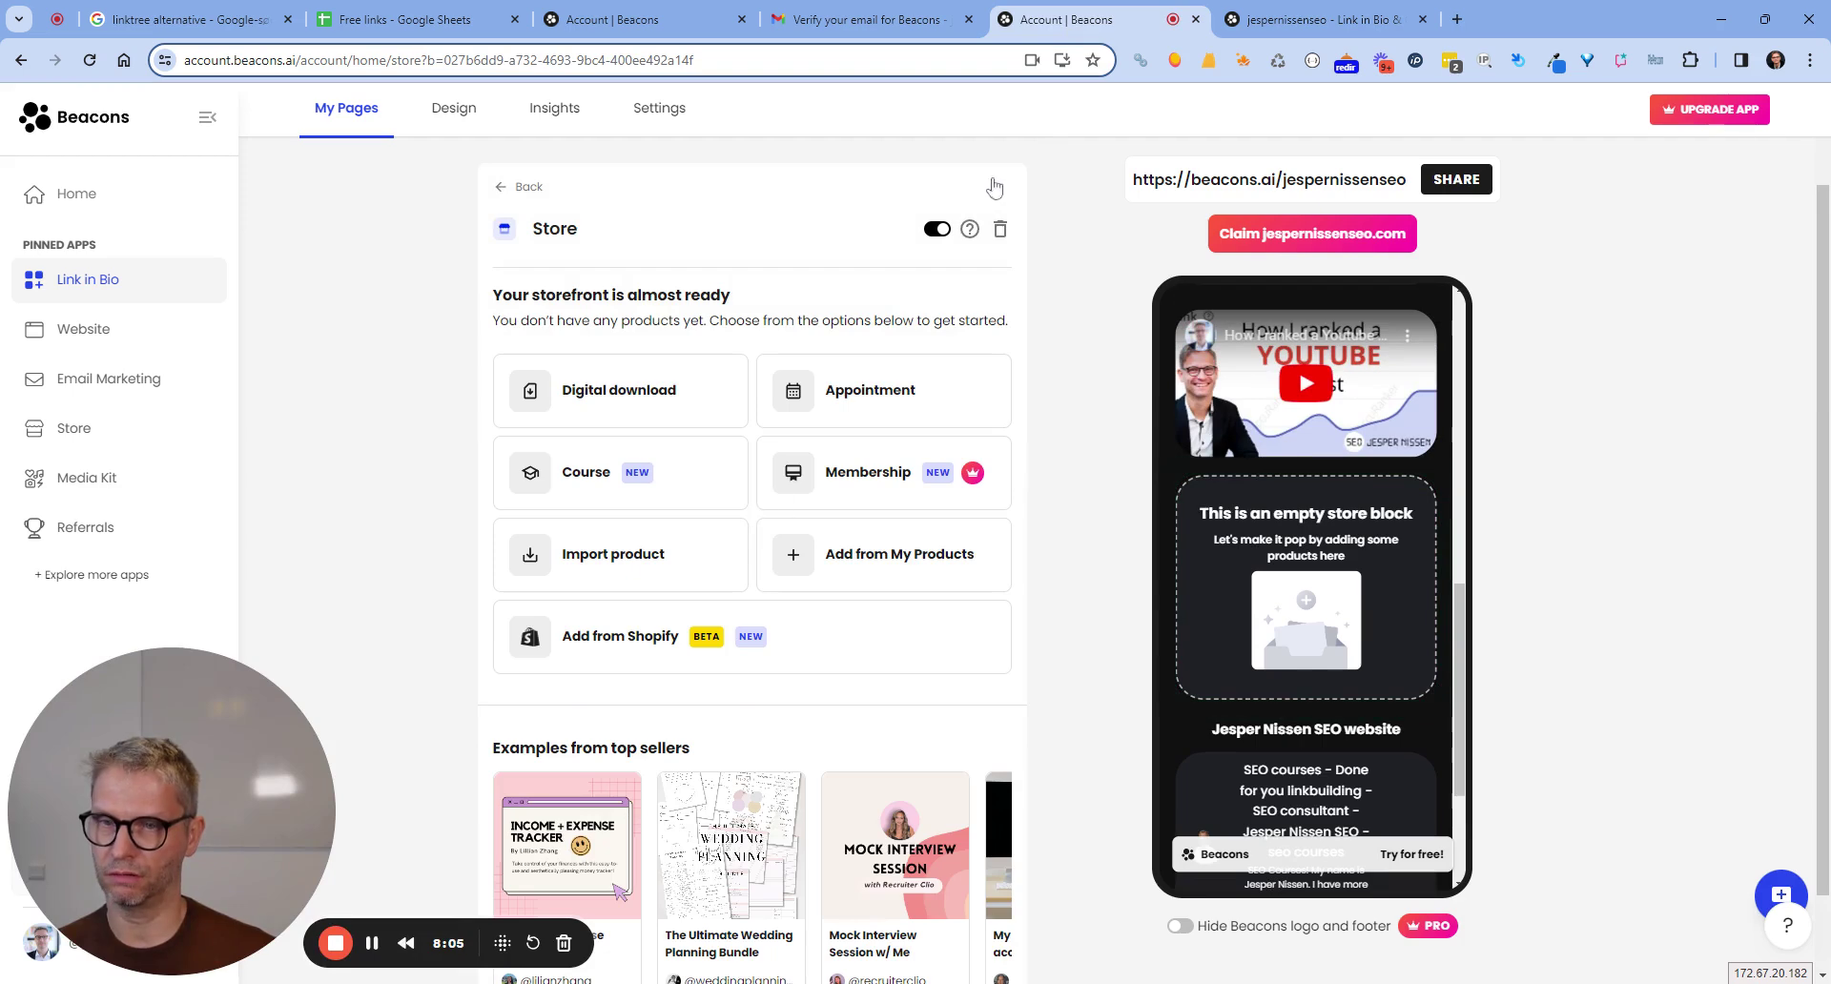
left_click(1001, 234)
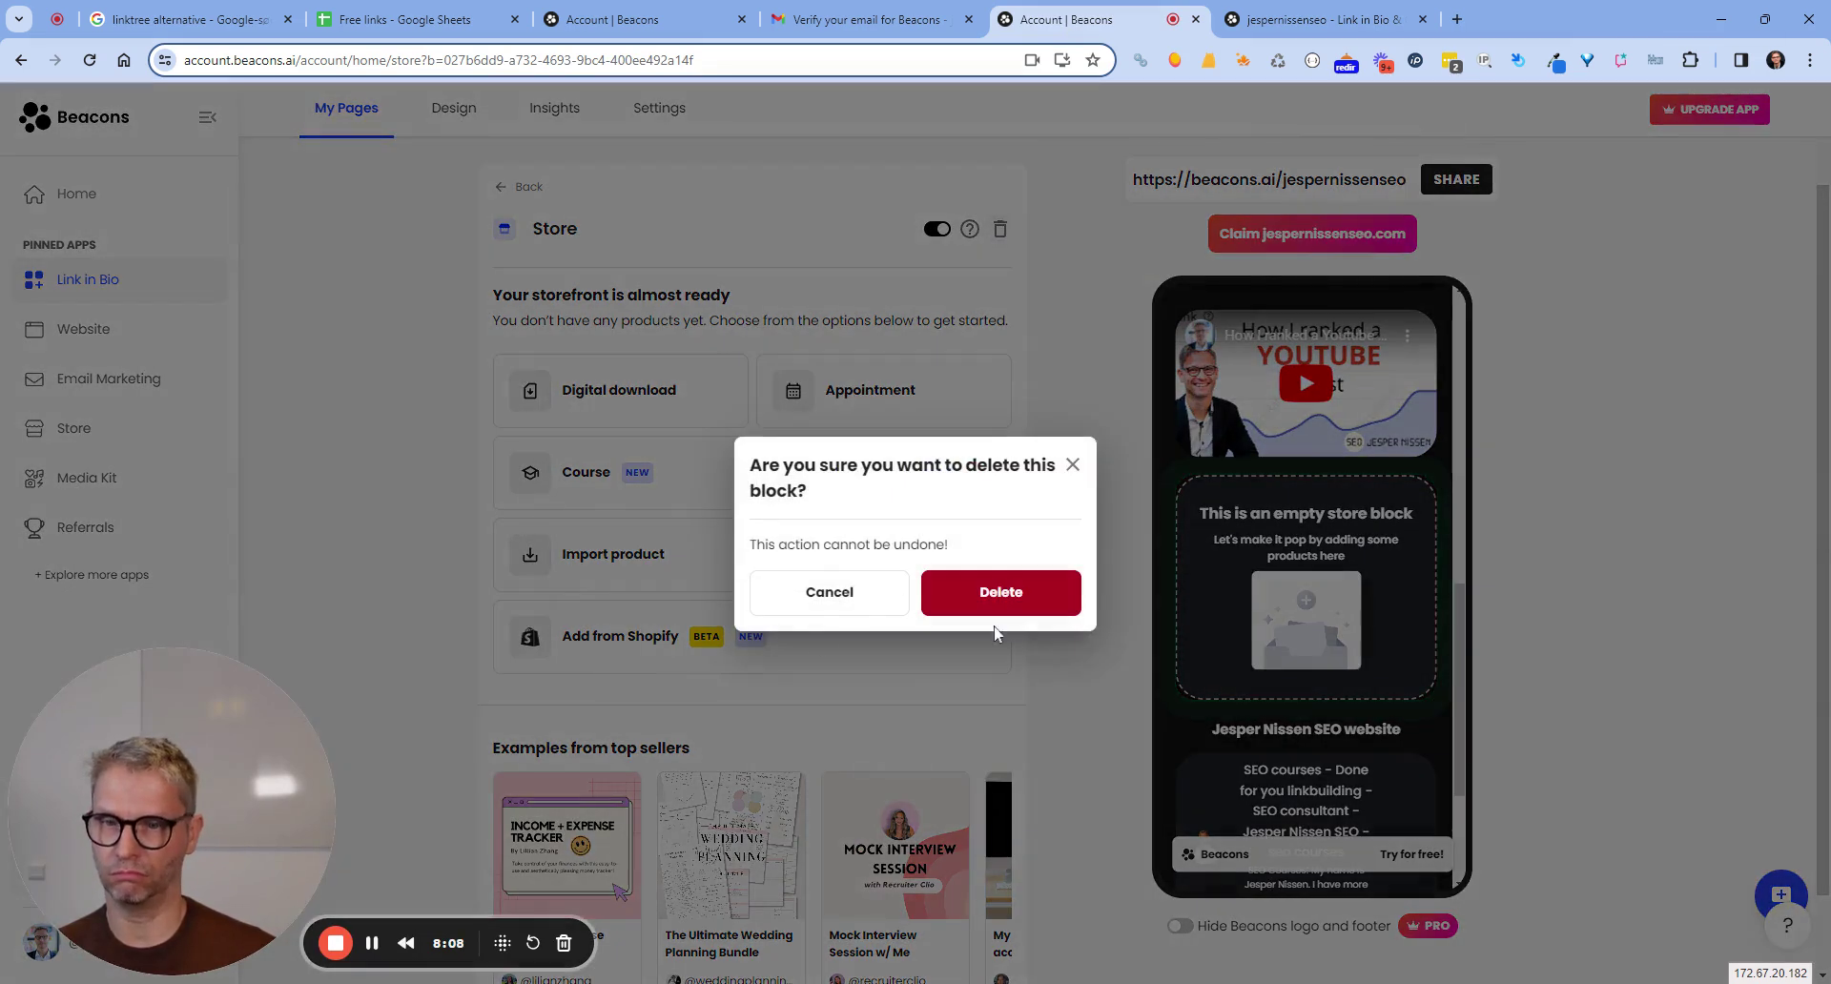
Delete the empty Store block and the Email Signup block from the page.
left_click(1013, 598)
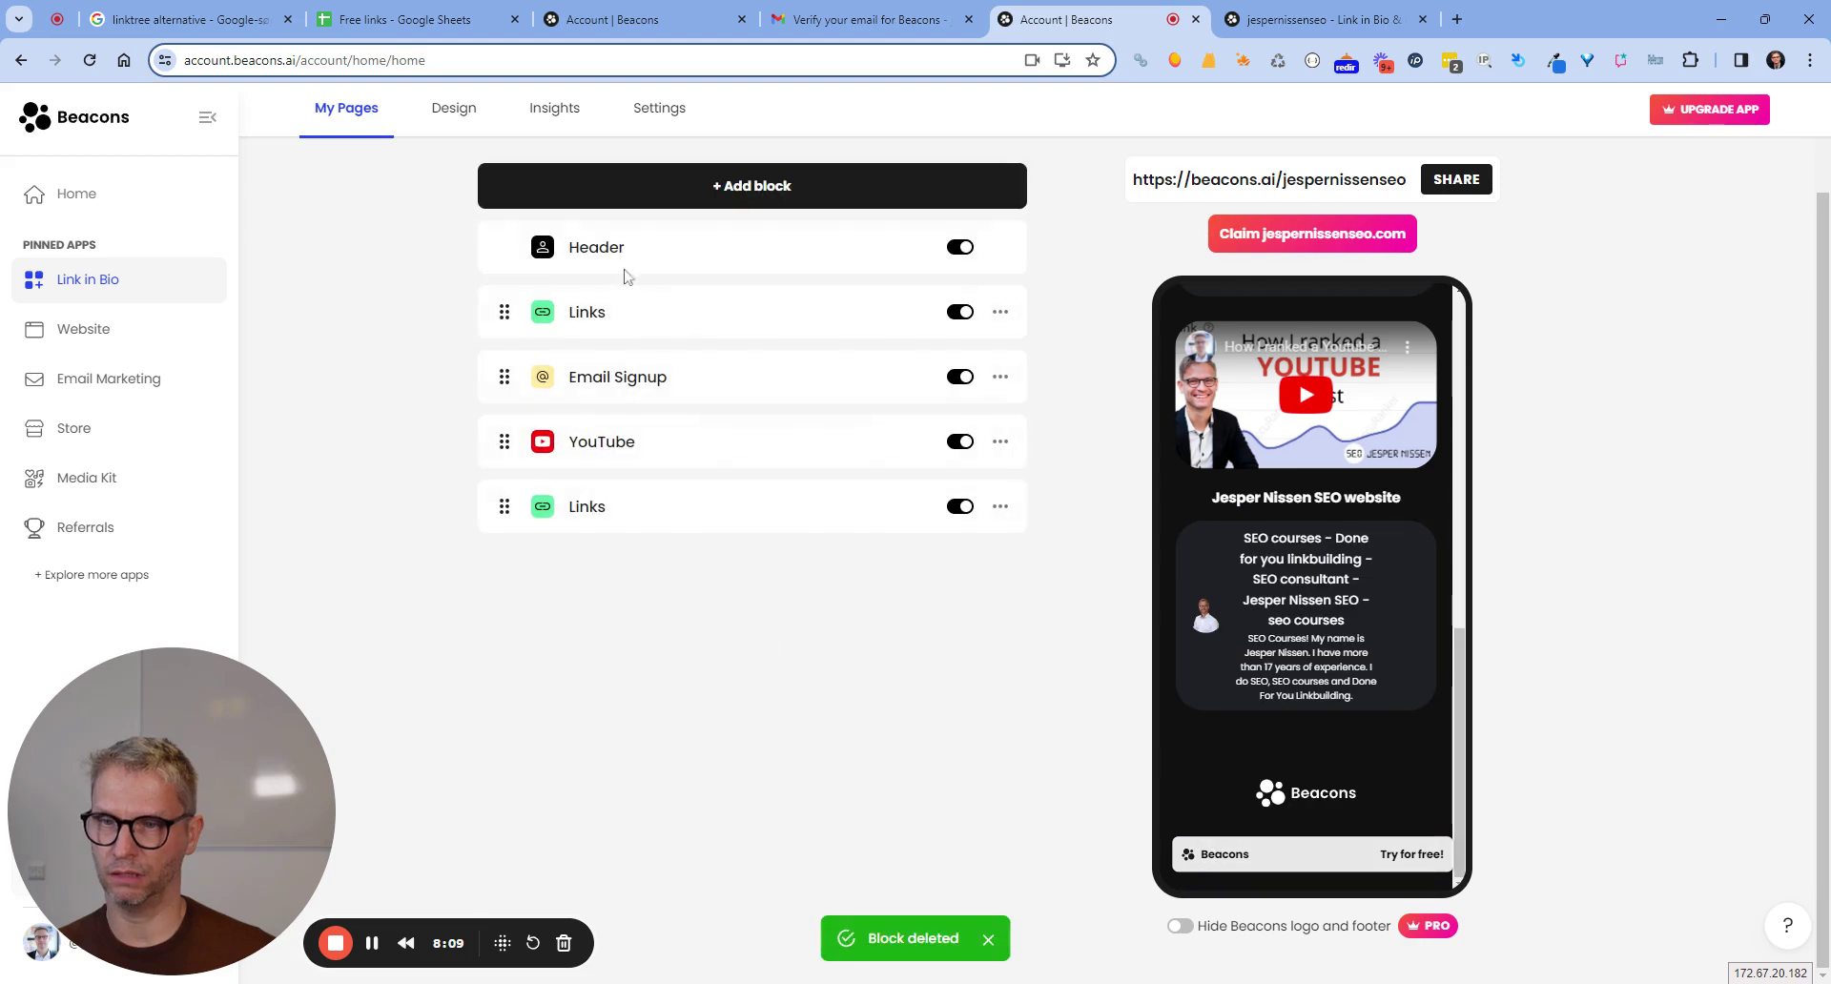
left_click(859, 393)
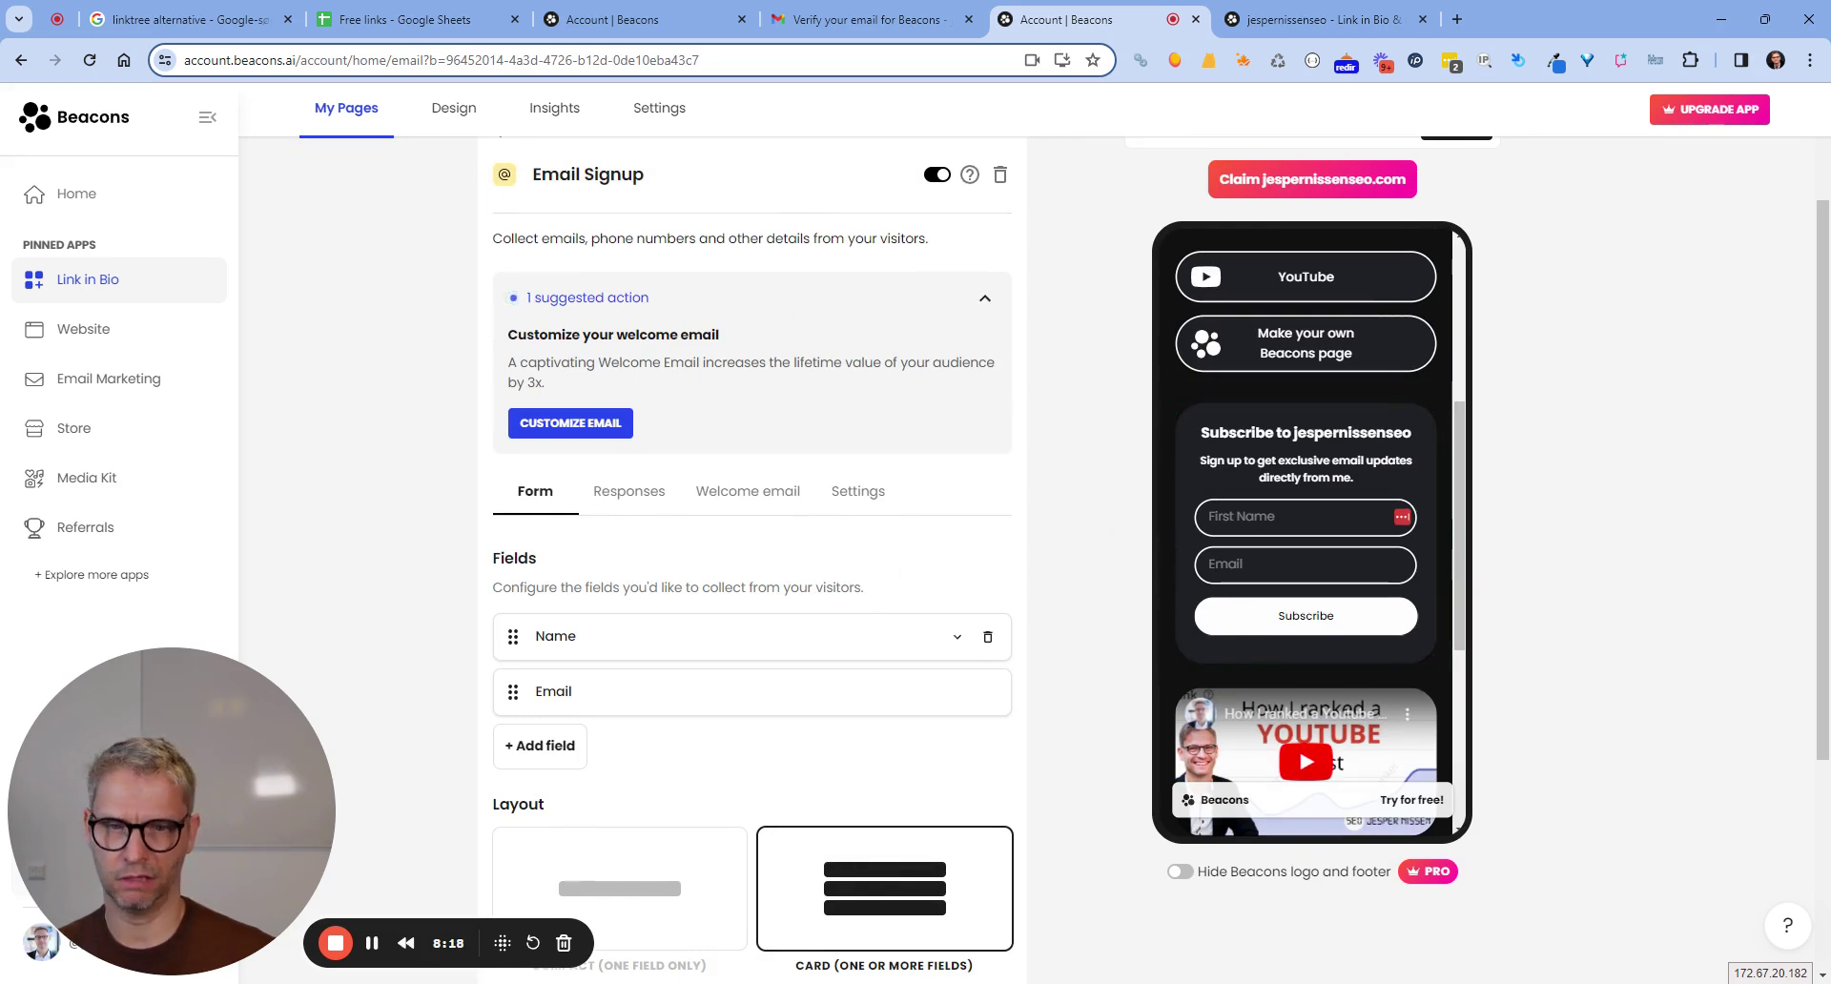
scroll(788, 572, "down", 3)
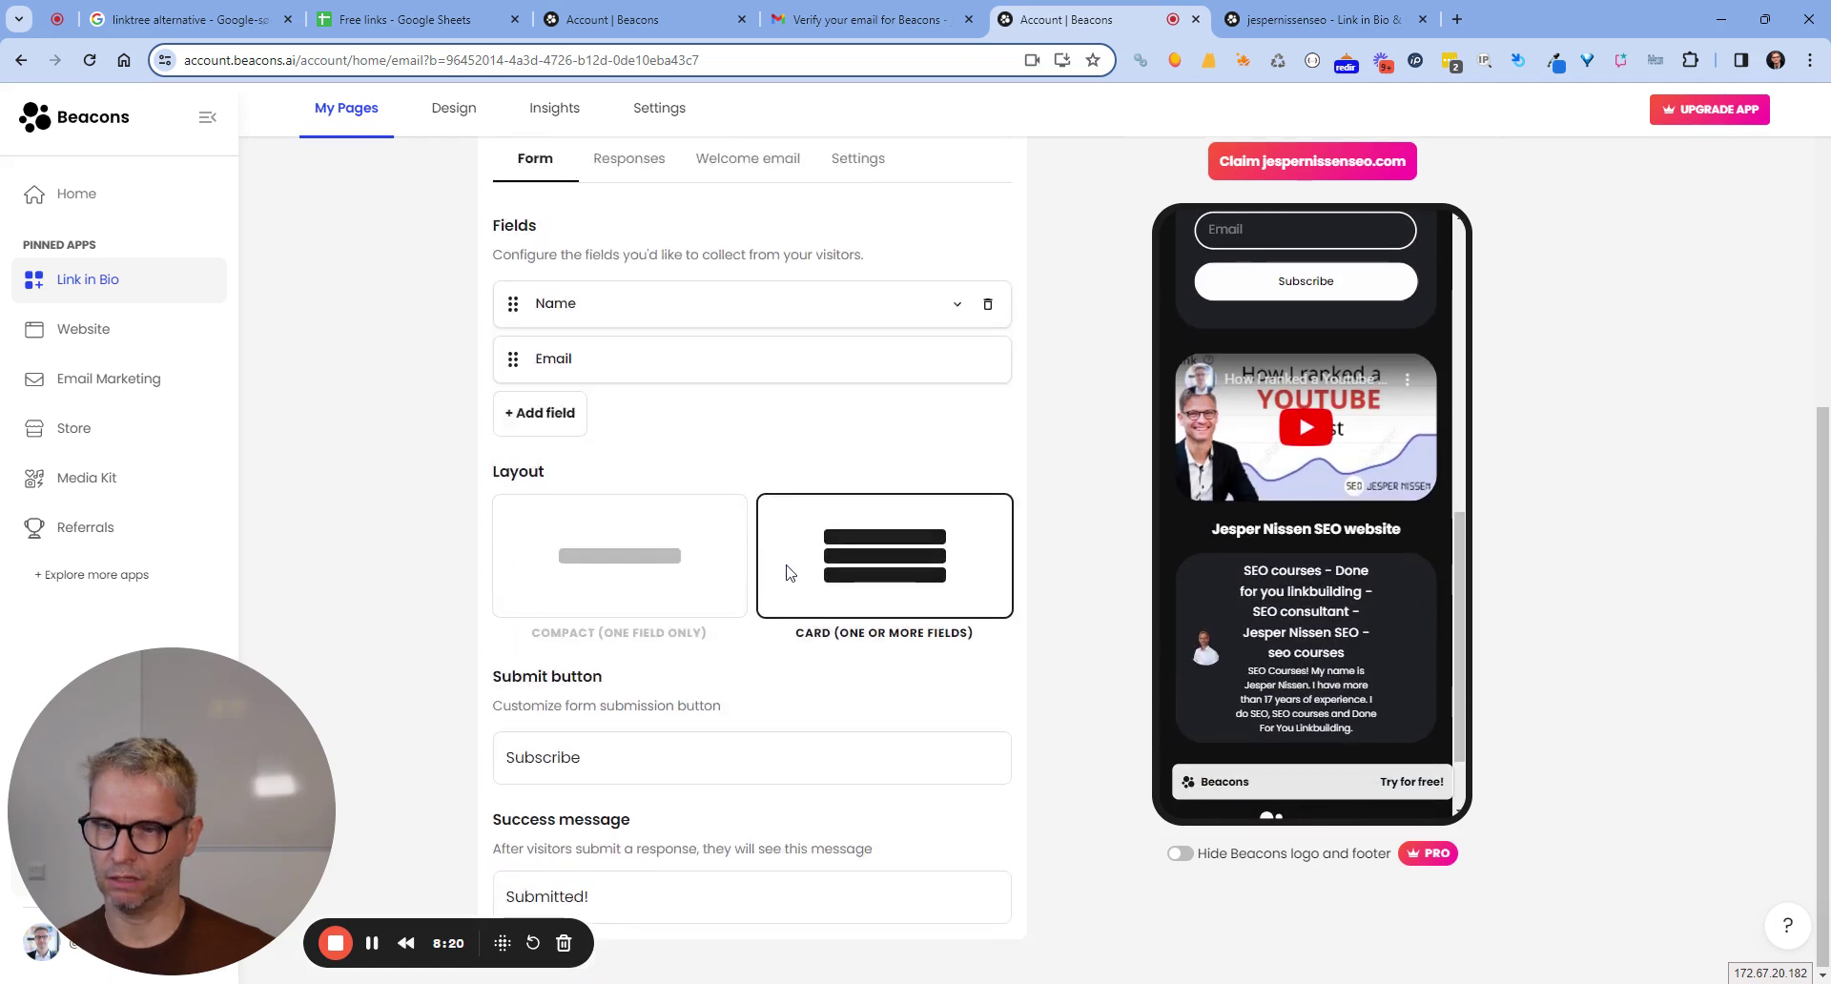
scroll(788, 572, "up", 3)
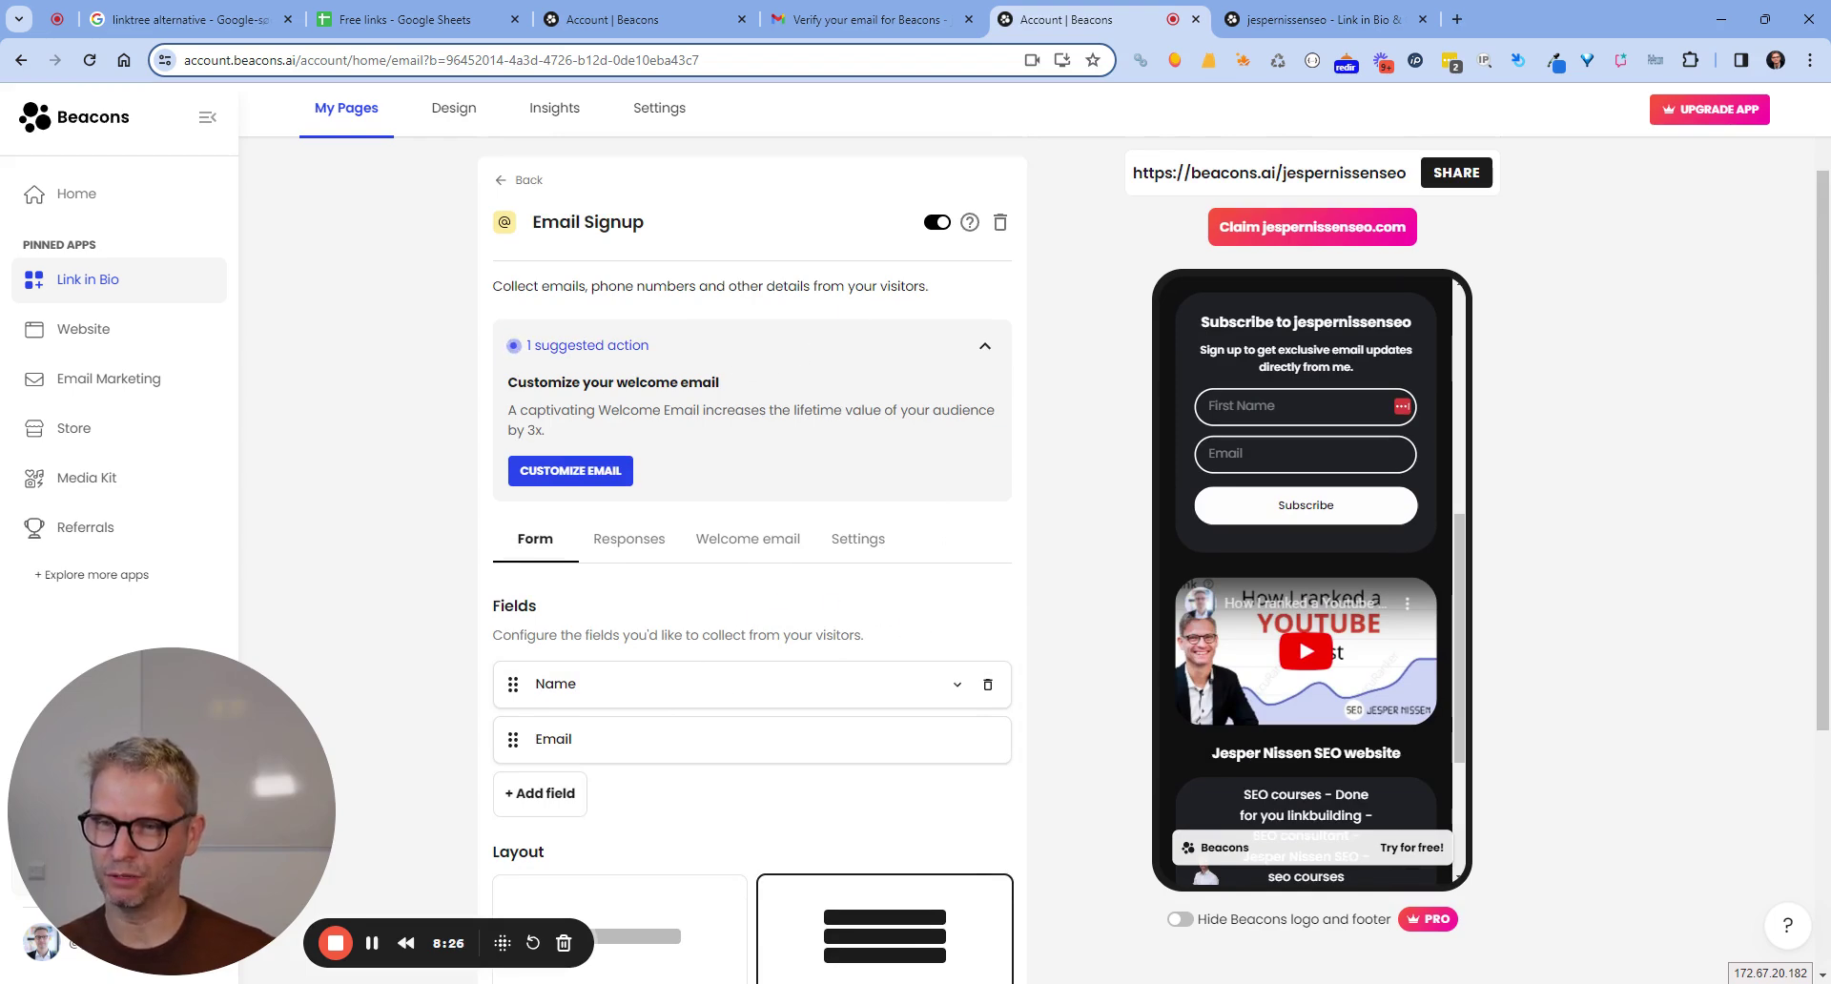
left_click(1000, 591)
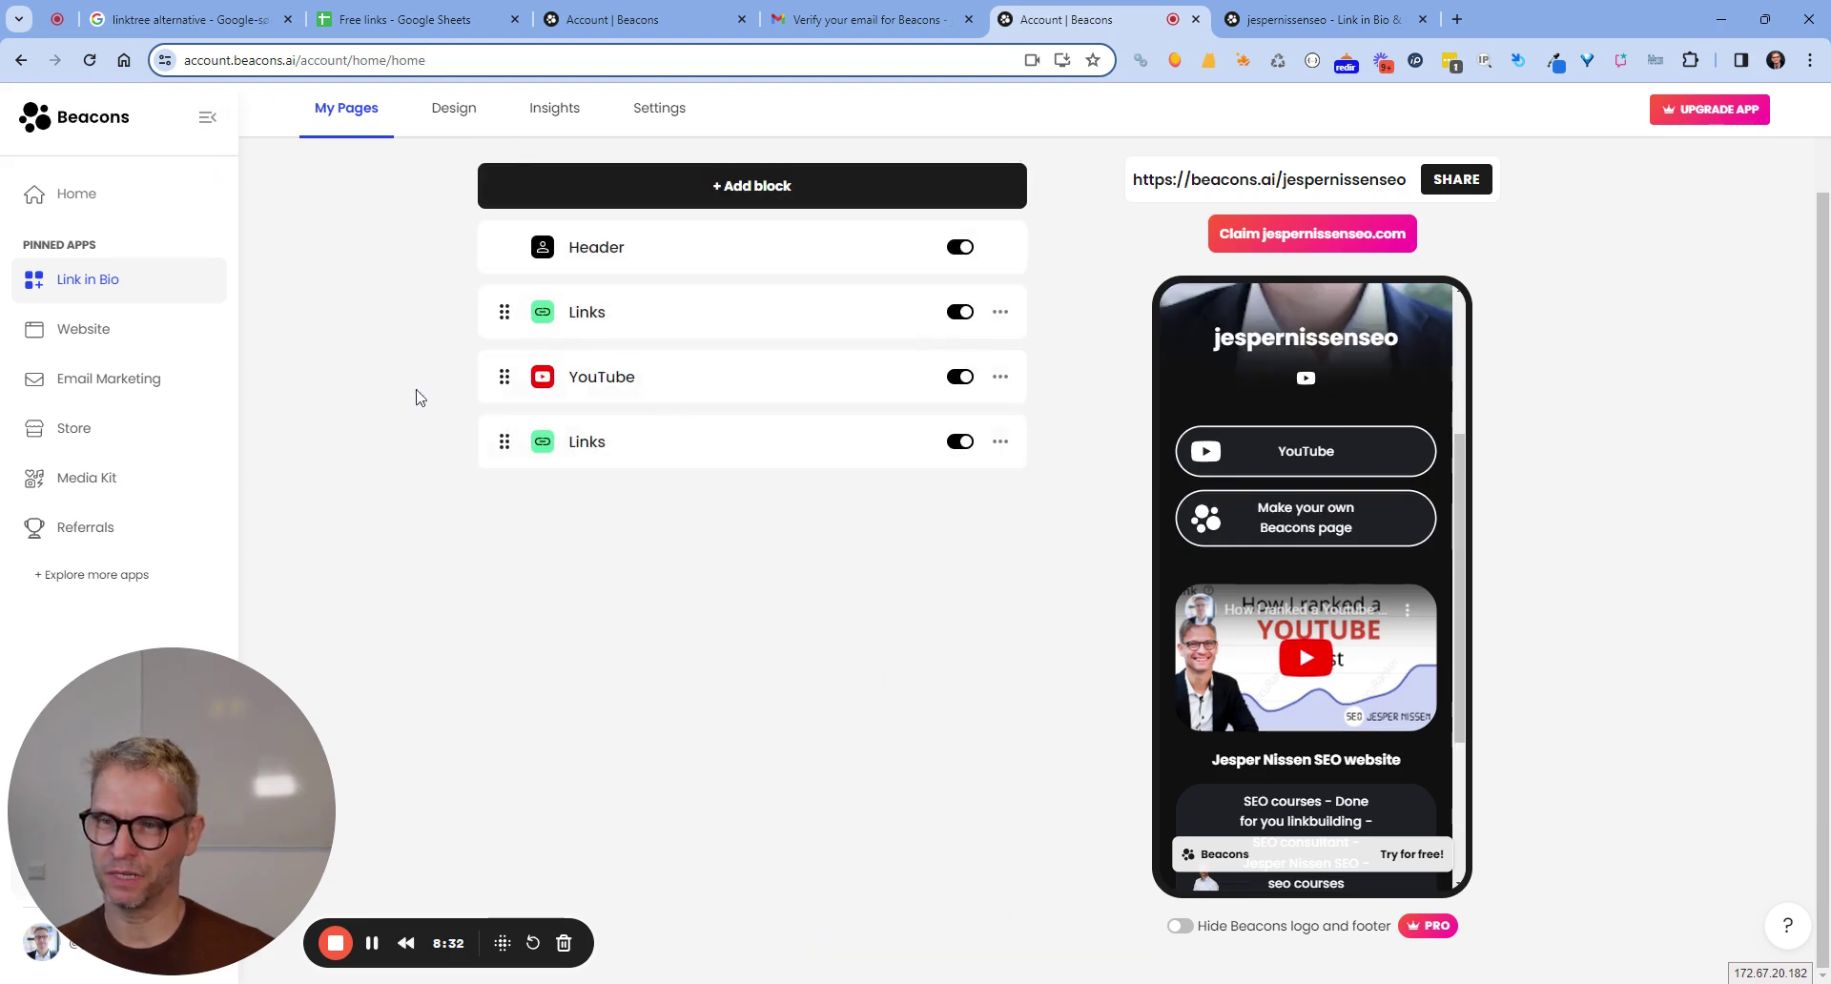
Check the phone preview, then open the lower Links block holding the SEO courses link.
scroll(1336, 478, "up", 3)
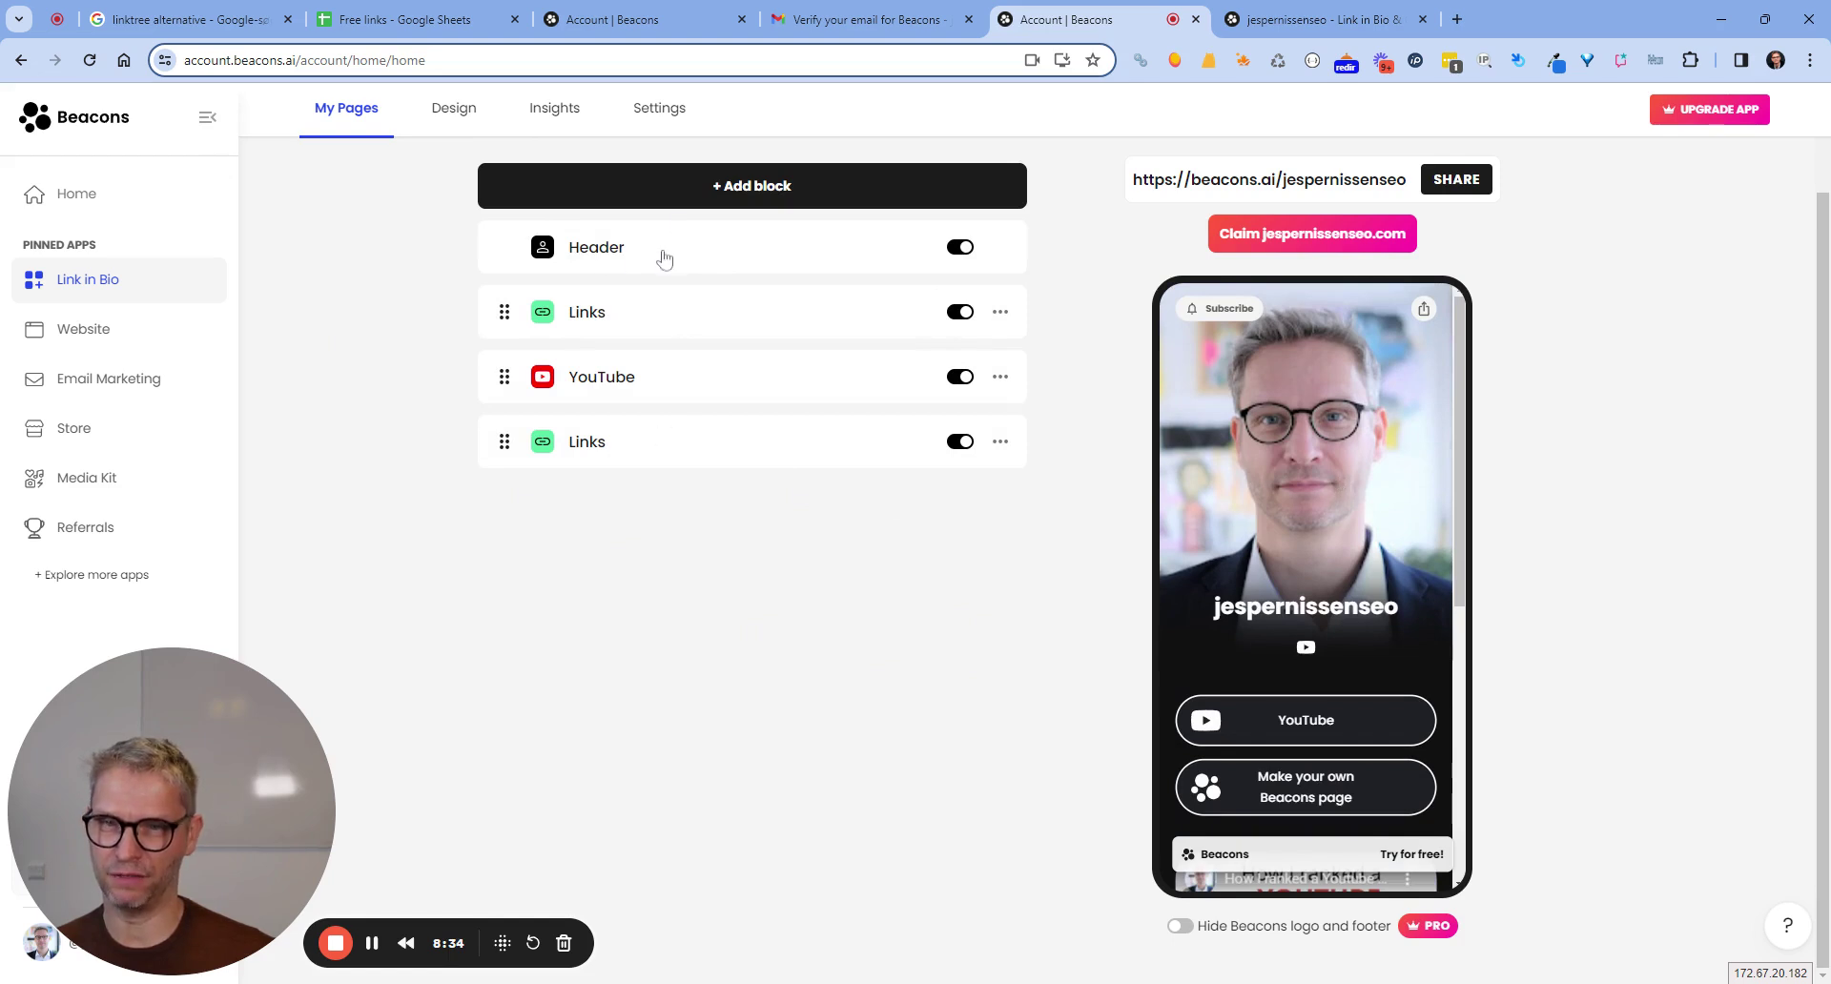
scroll(1347, 465, "down", 3)
scroll(1335, 486, "down", 5)
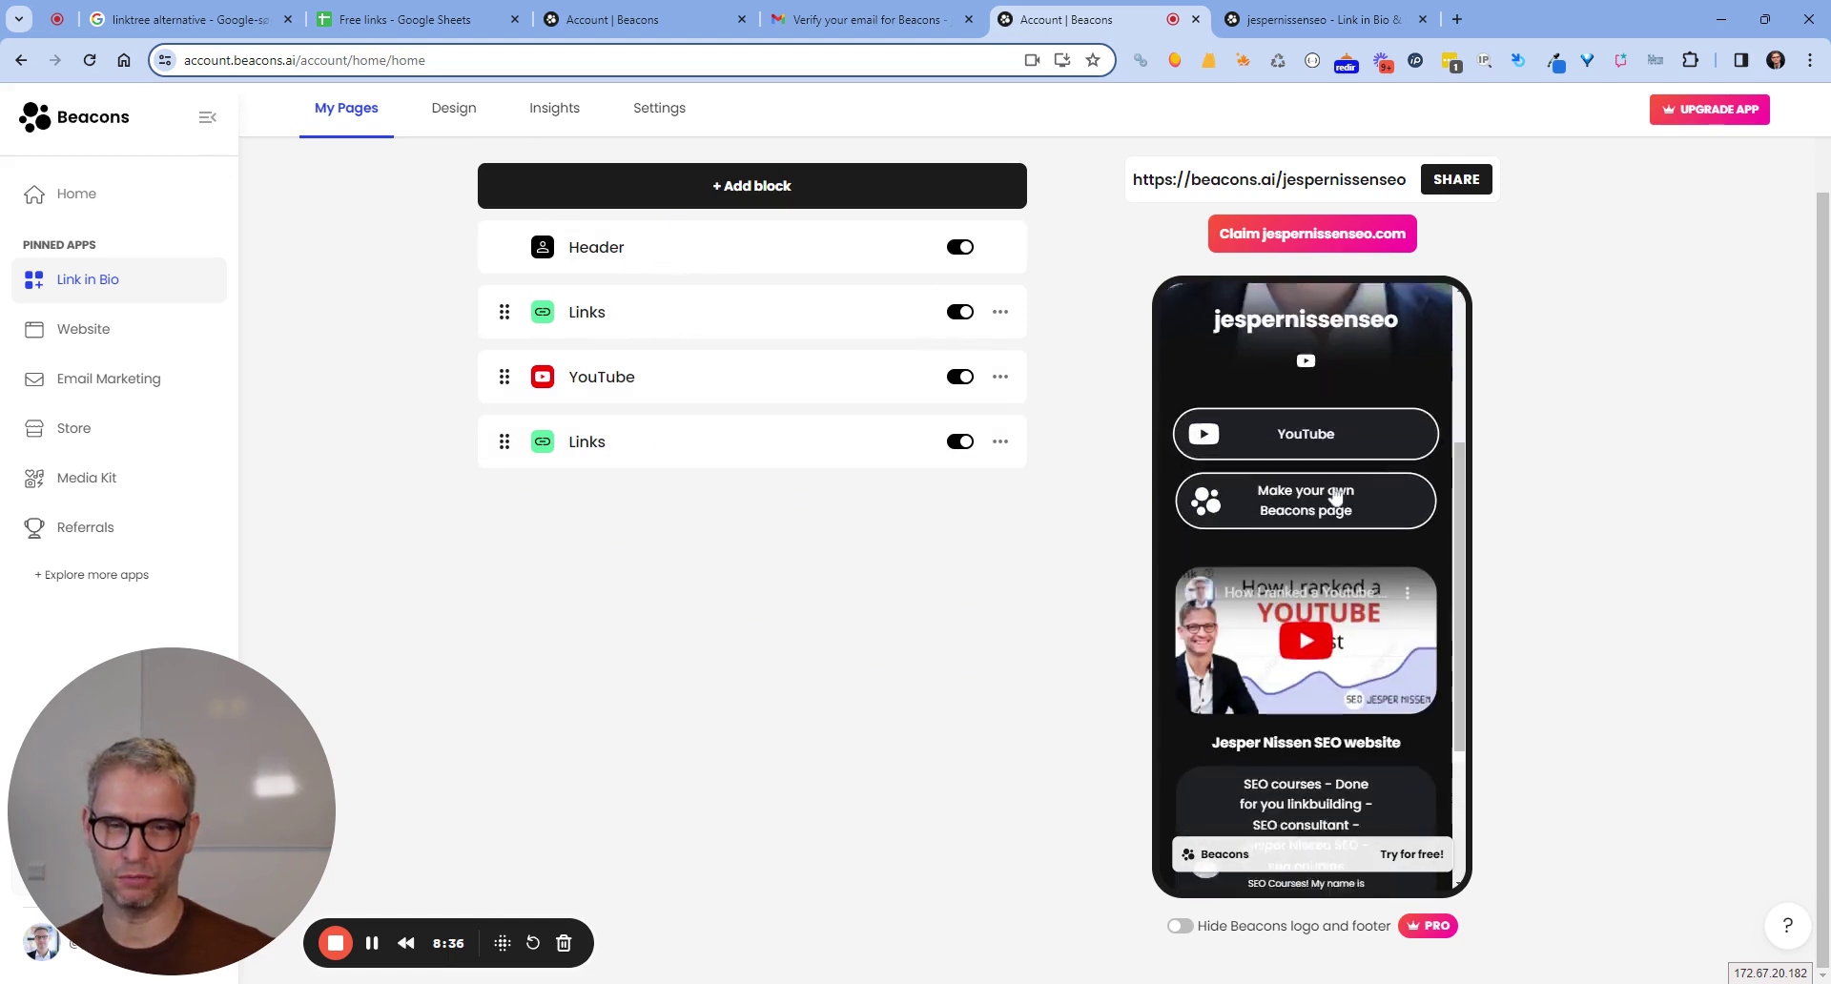
left_click(662, 460)
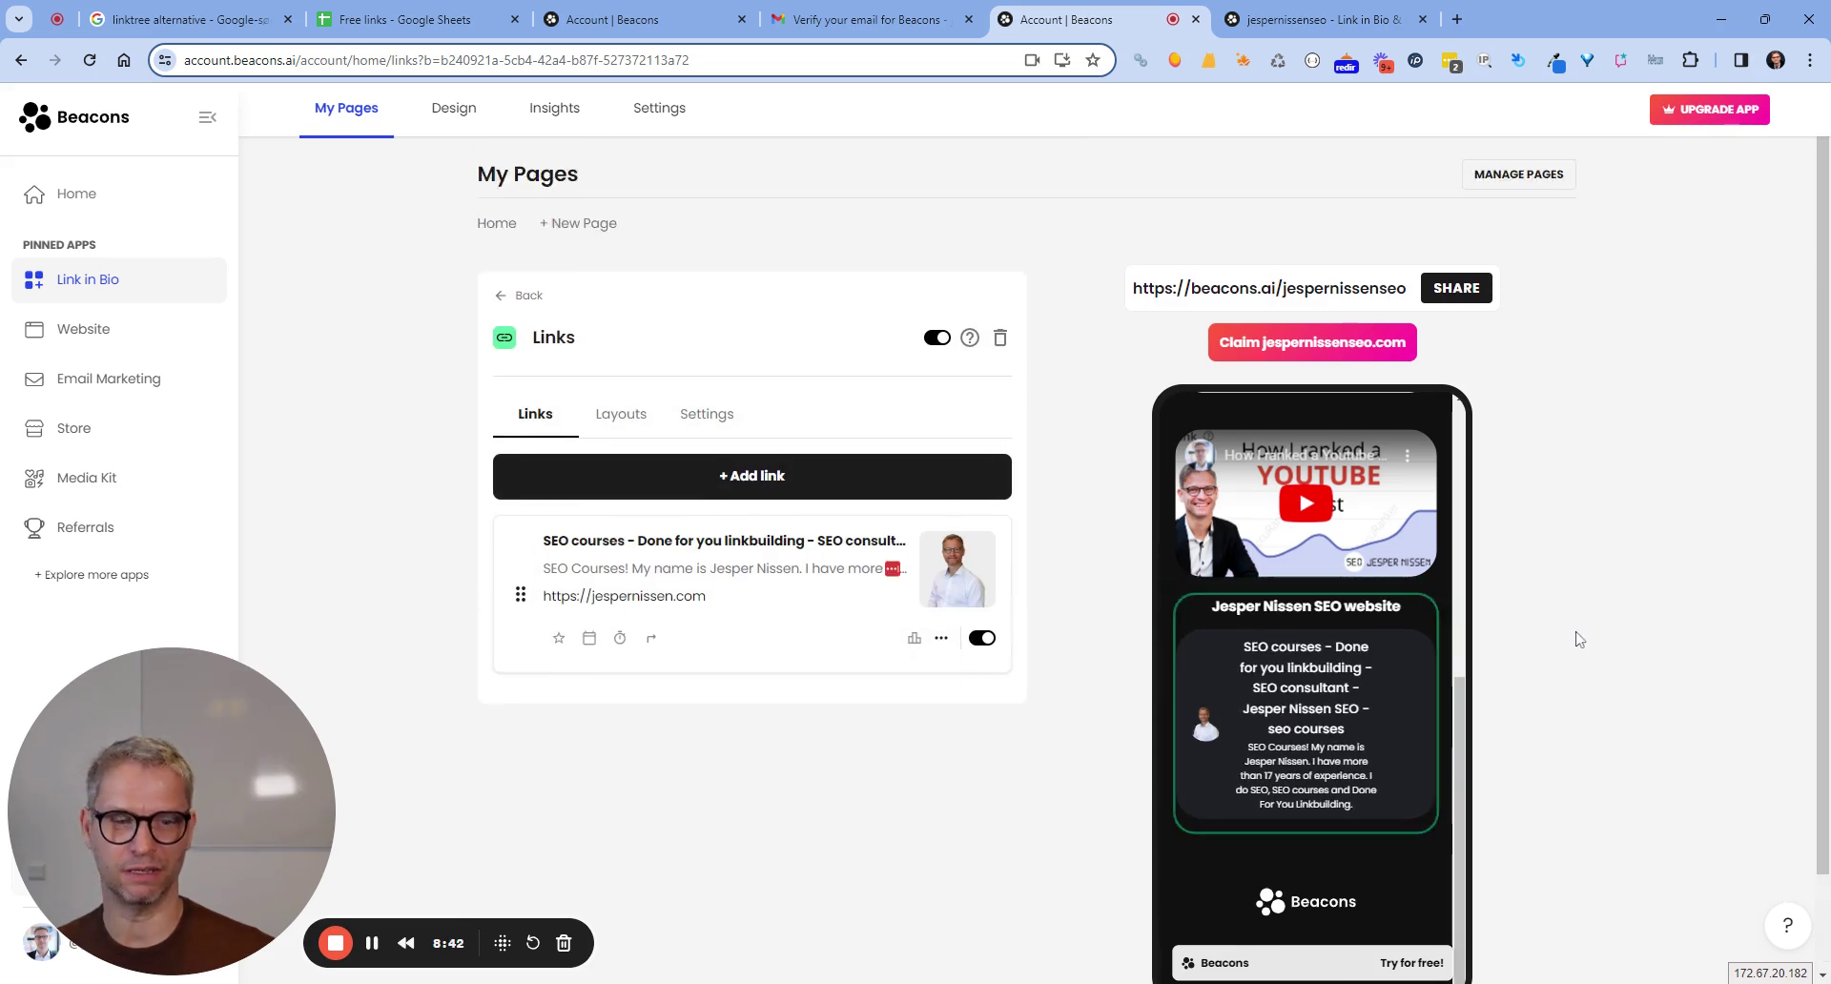
Scroll the live link-in-bio page down to the YouTube button and embedded video.
left_click(1333, 19)
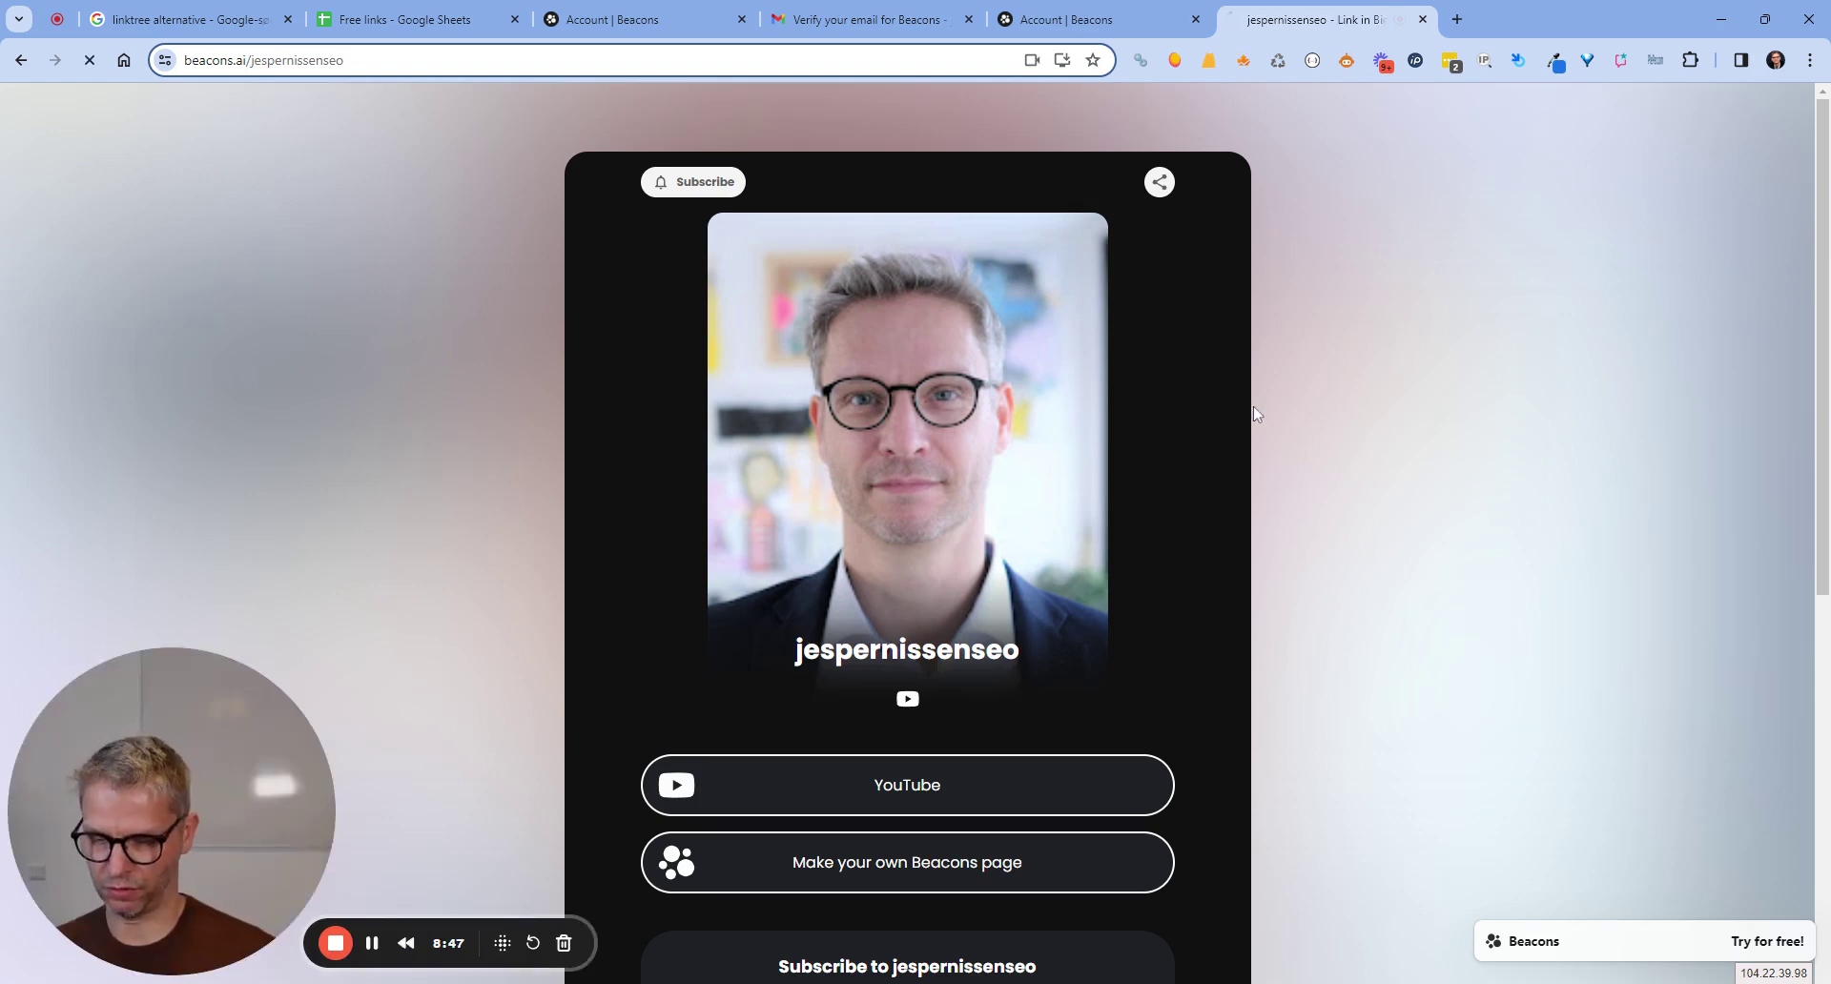
scroll(1295, 418, "down", 3)
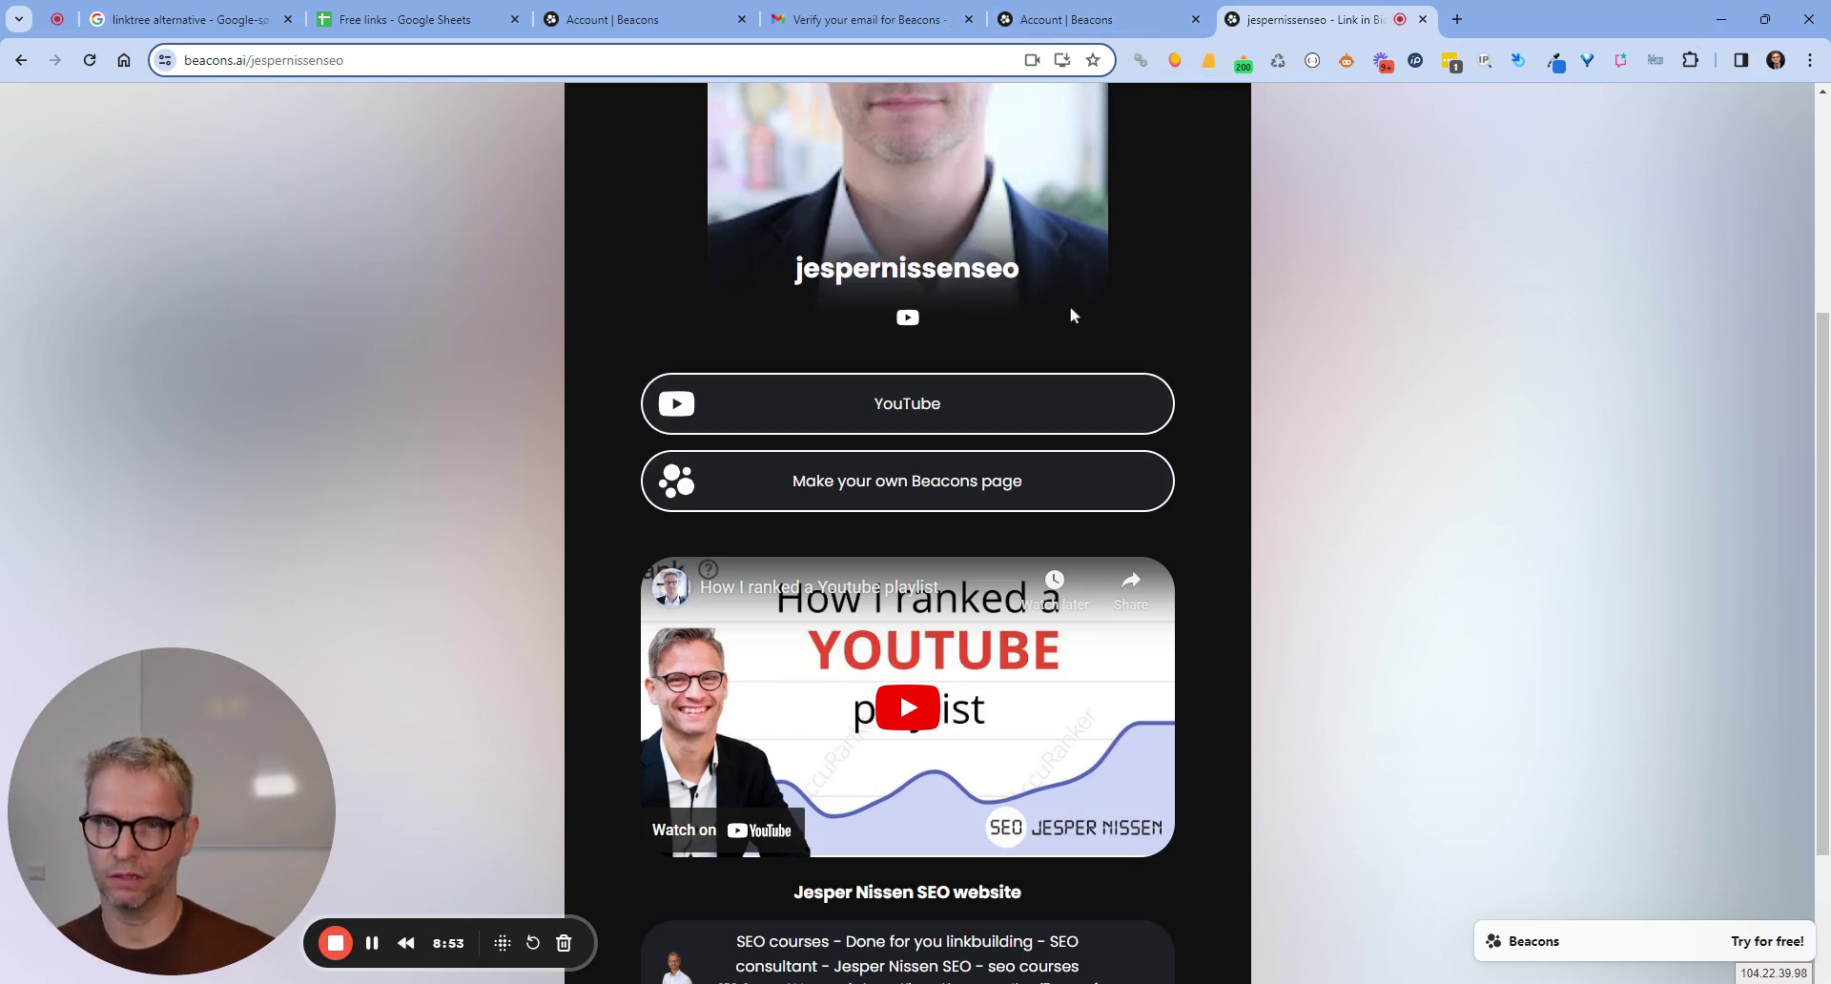
Inspect the YouTube link button of the live page in Chrome DevTools.
right_click(988, 420)
left_click(1084, 735)
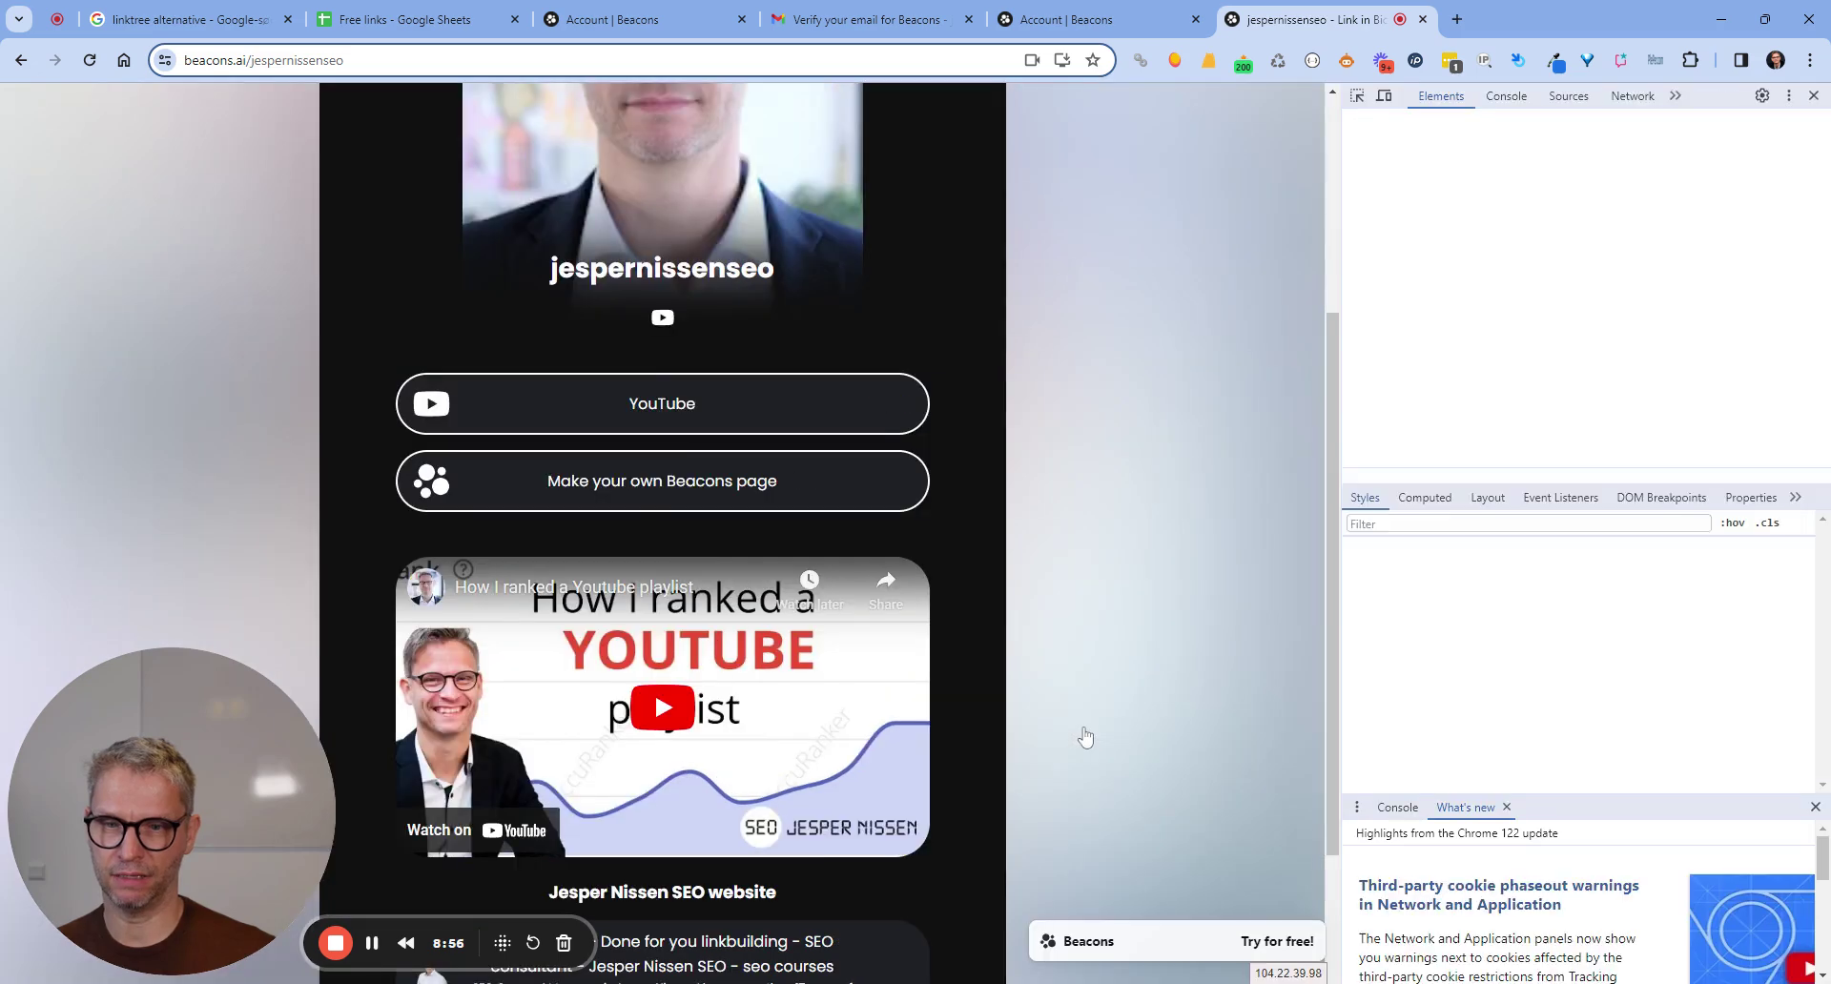
left_click(1359, 97)
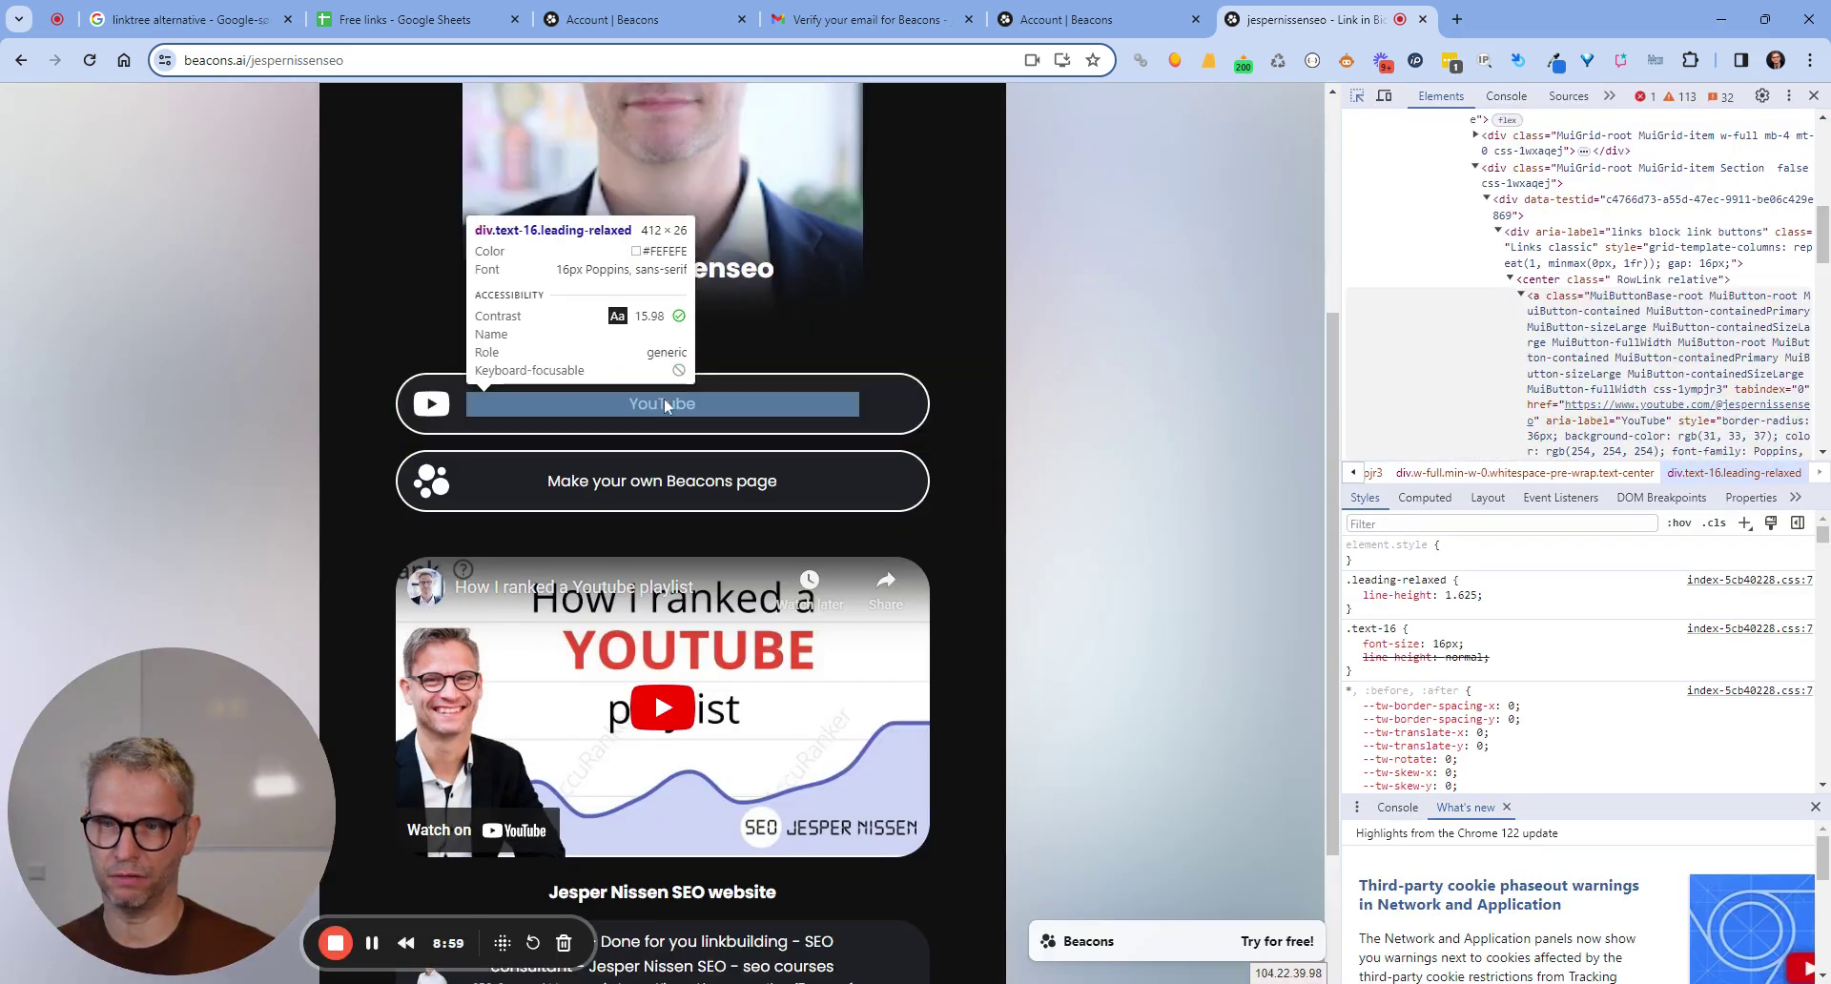
left_click(665, 404)
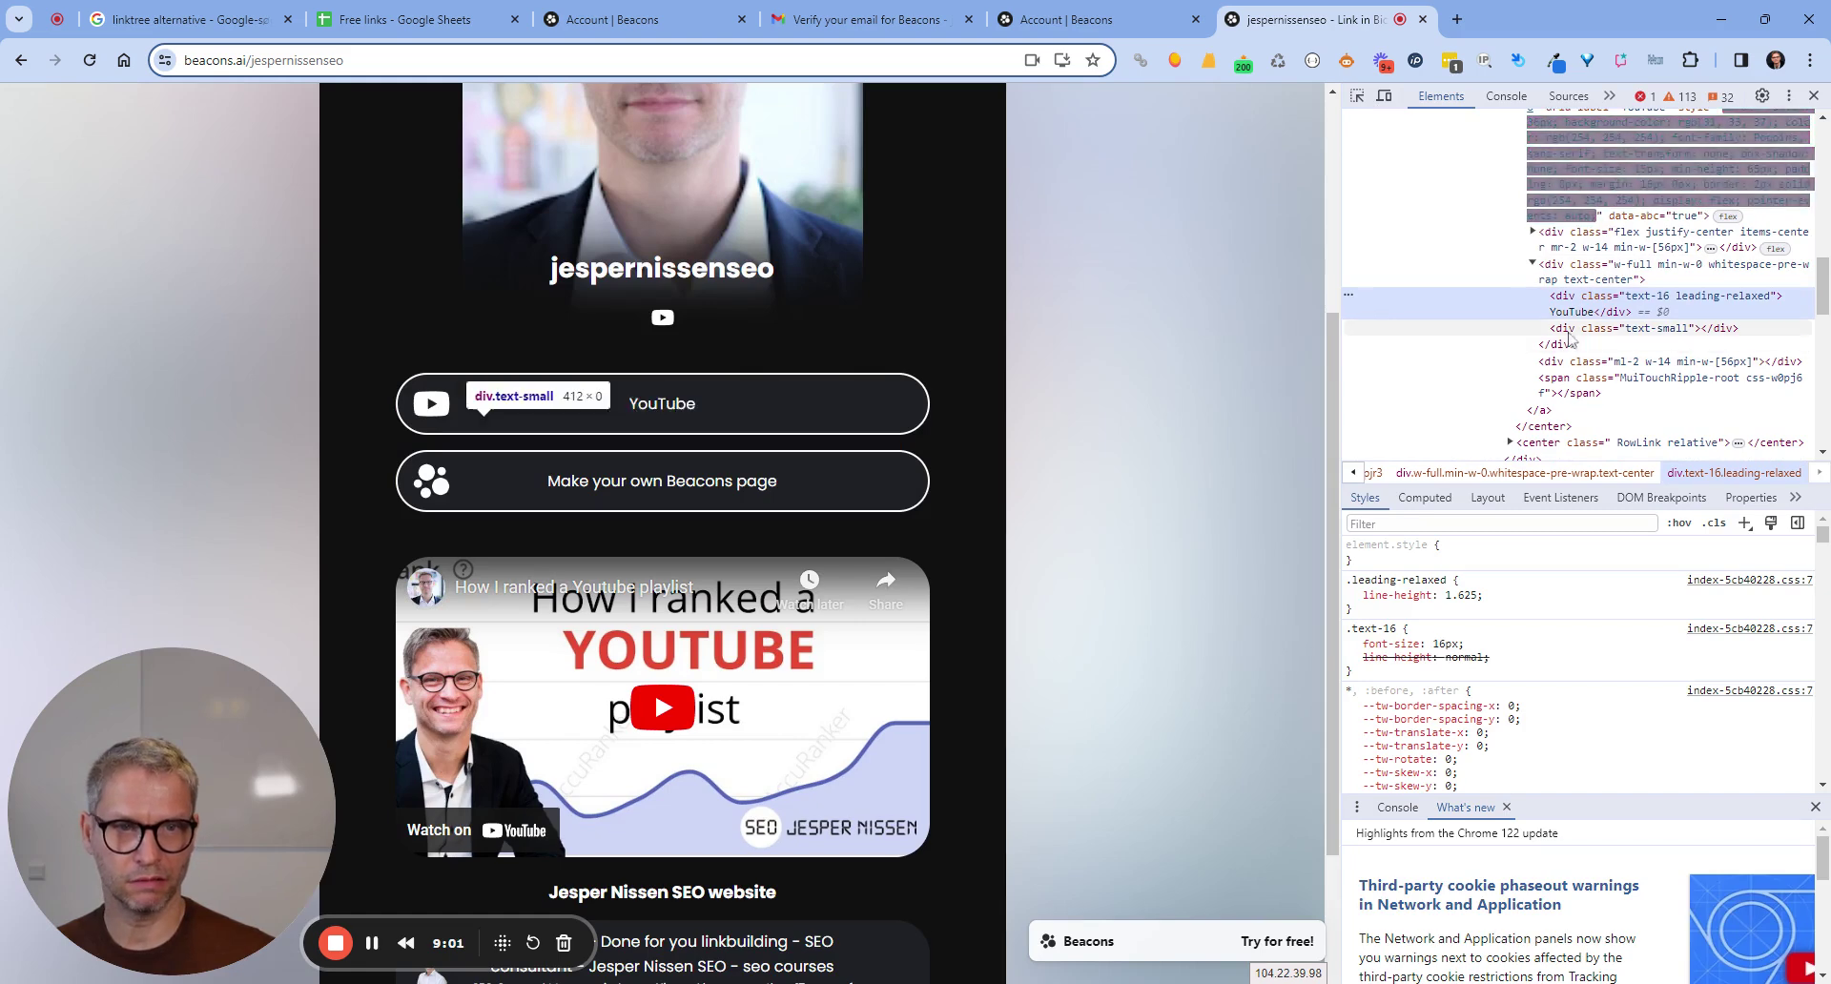
Widen DevTools and scroll the Elements tree to read the YouTube anchor's attributes.
scroll(1622, 401, "up", 2)
scroll(1622, 400, "up", 4)
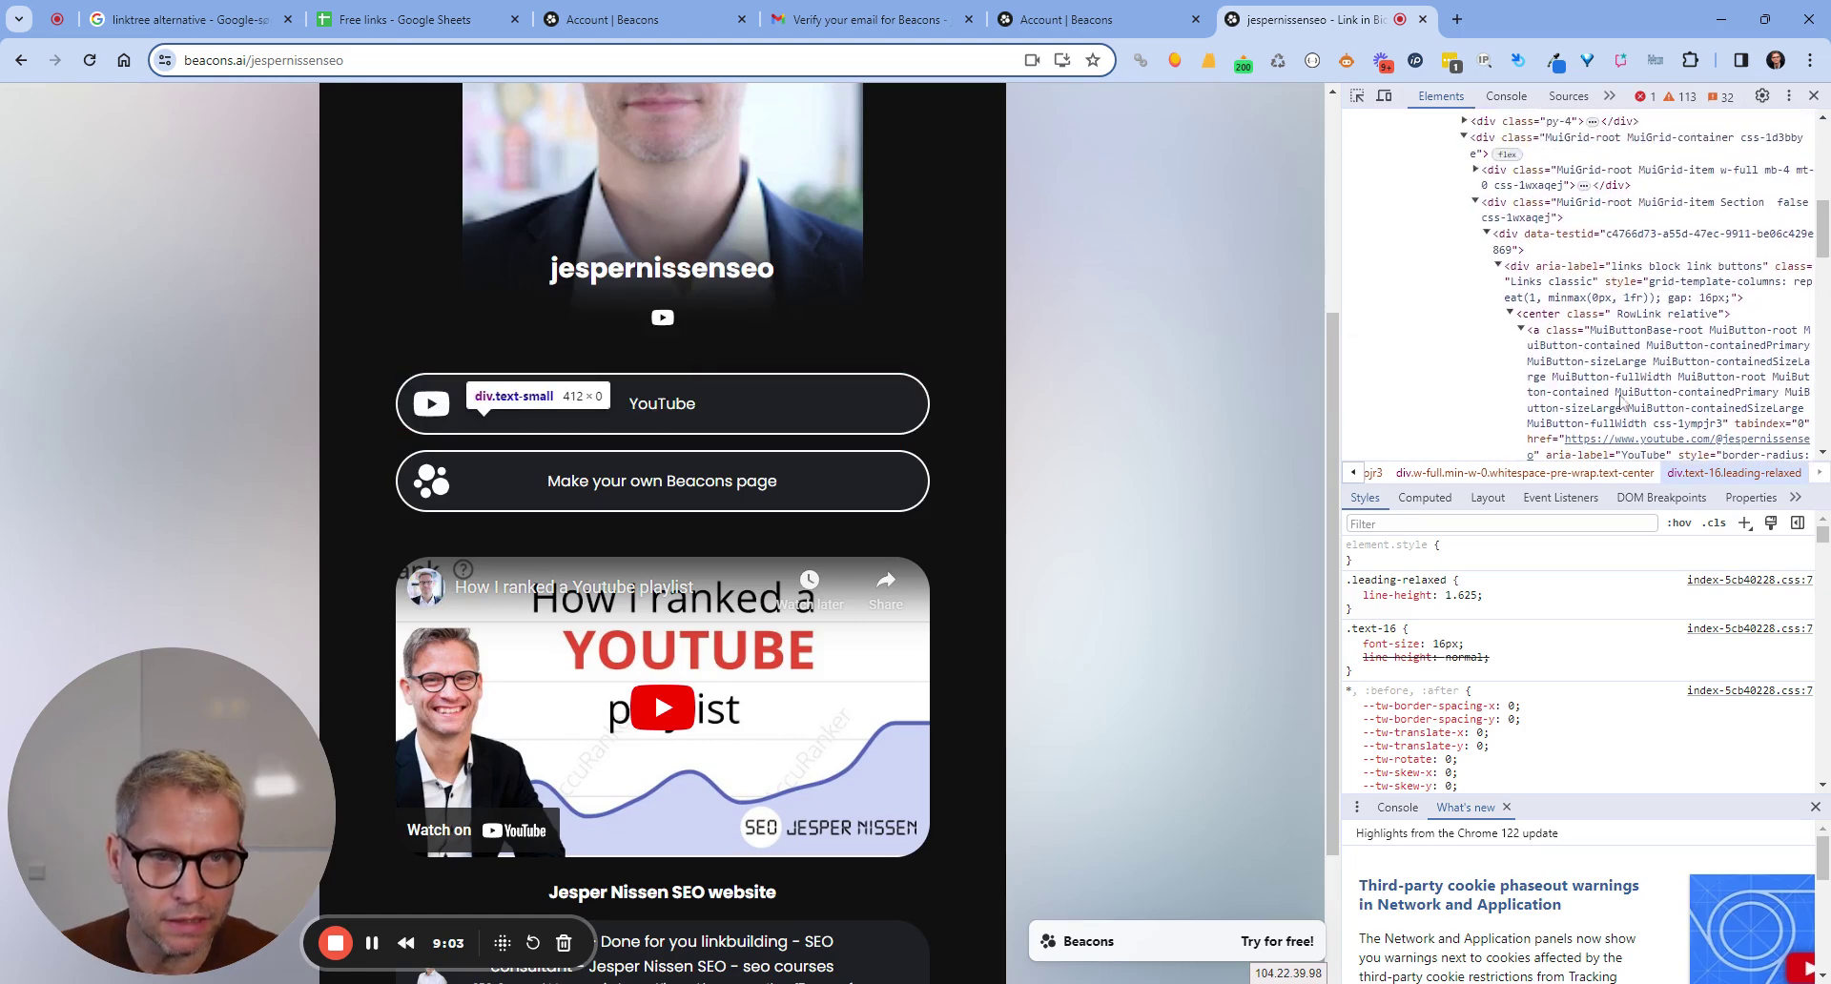
scroll(1622, 402, "up", 3)
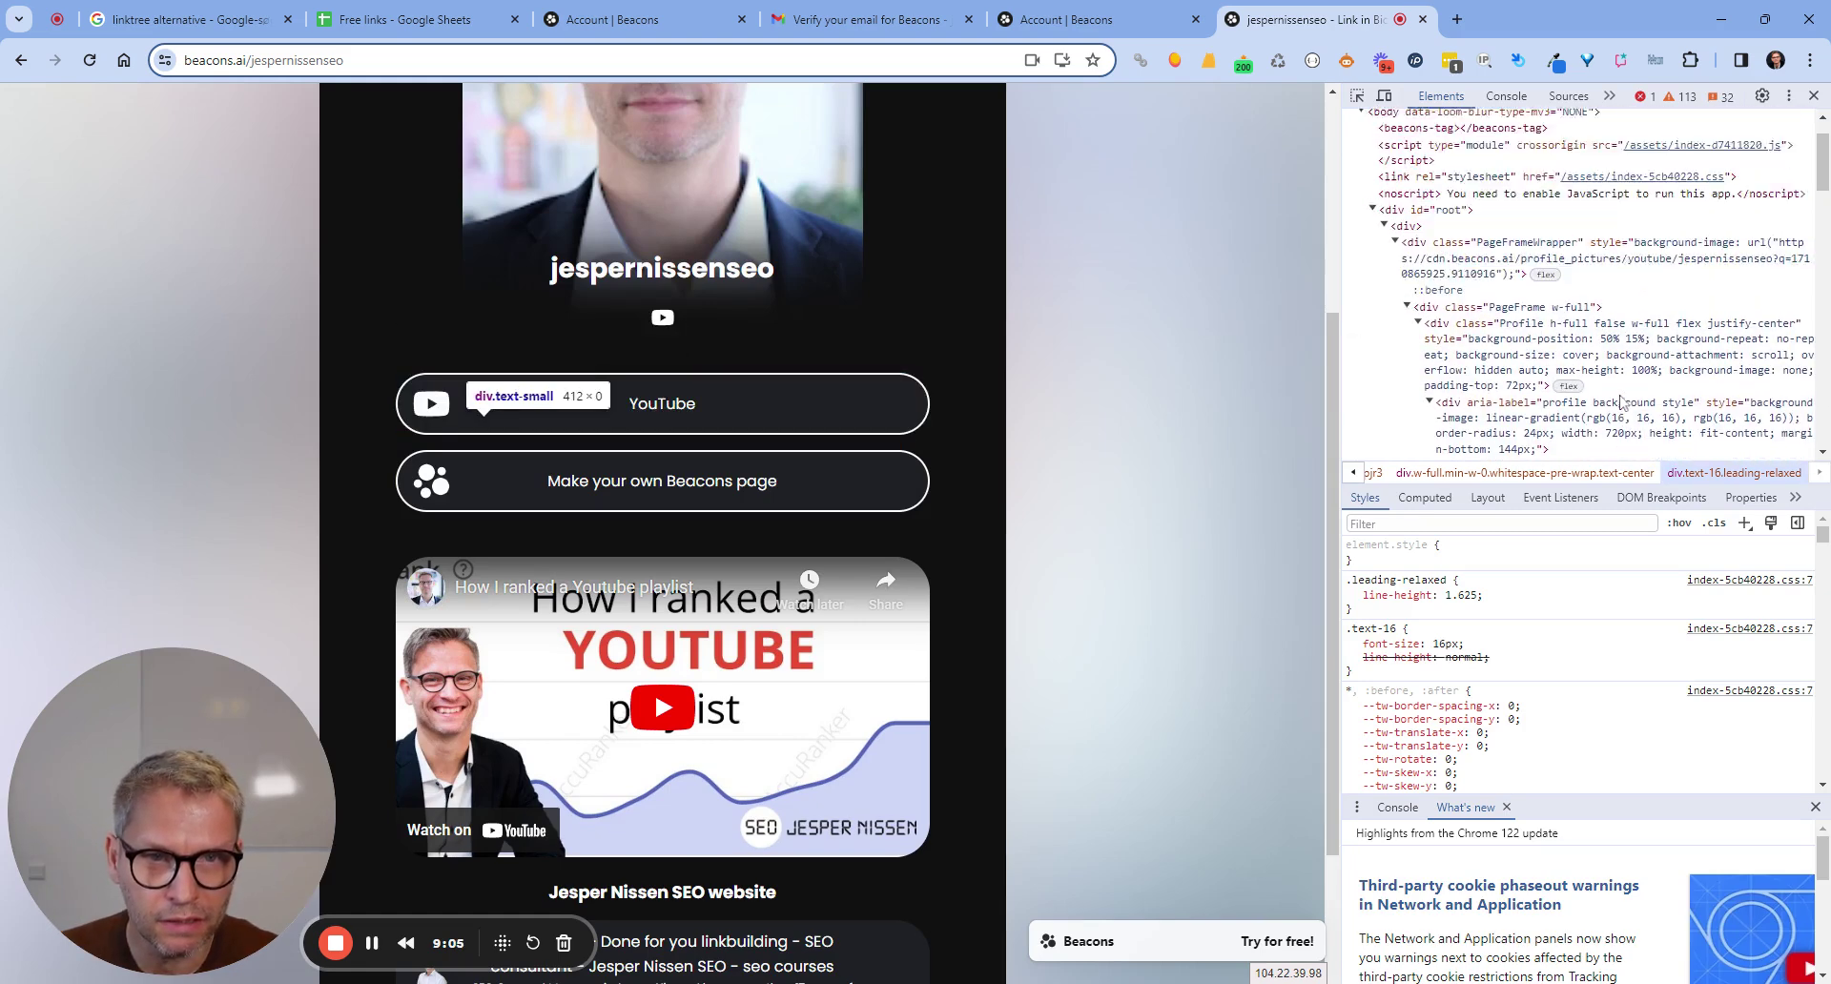
scroll(1621, 402, "down", 2)
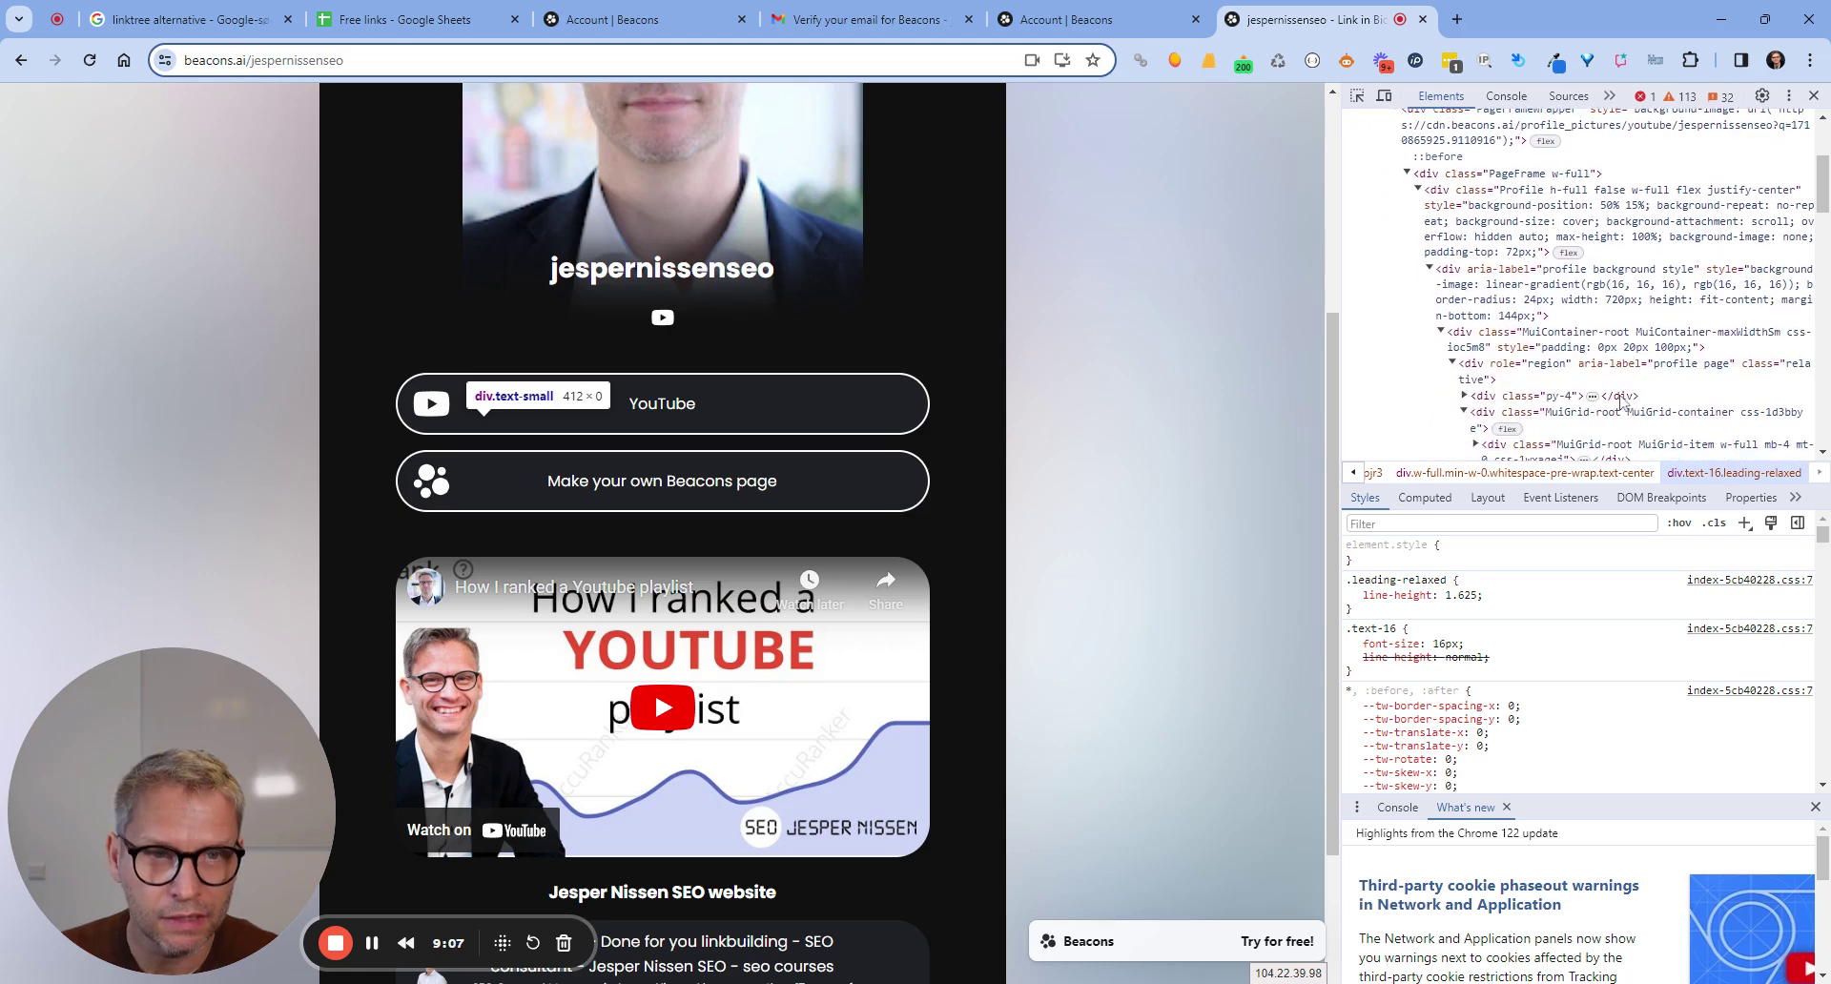
scroll(1622, 402, "down", 2)
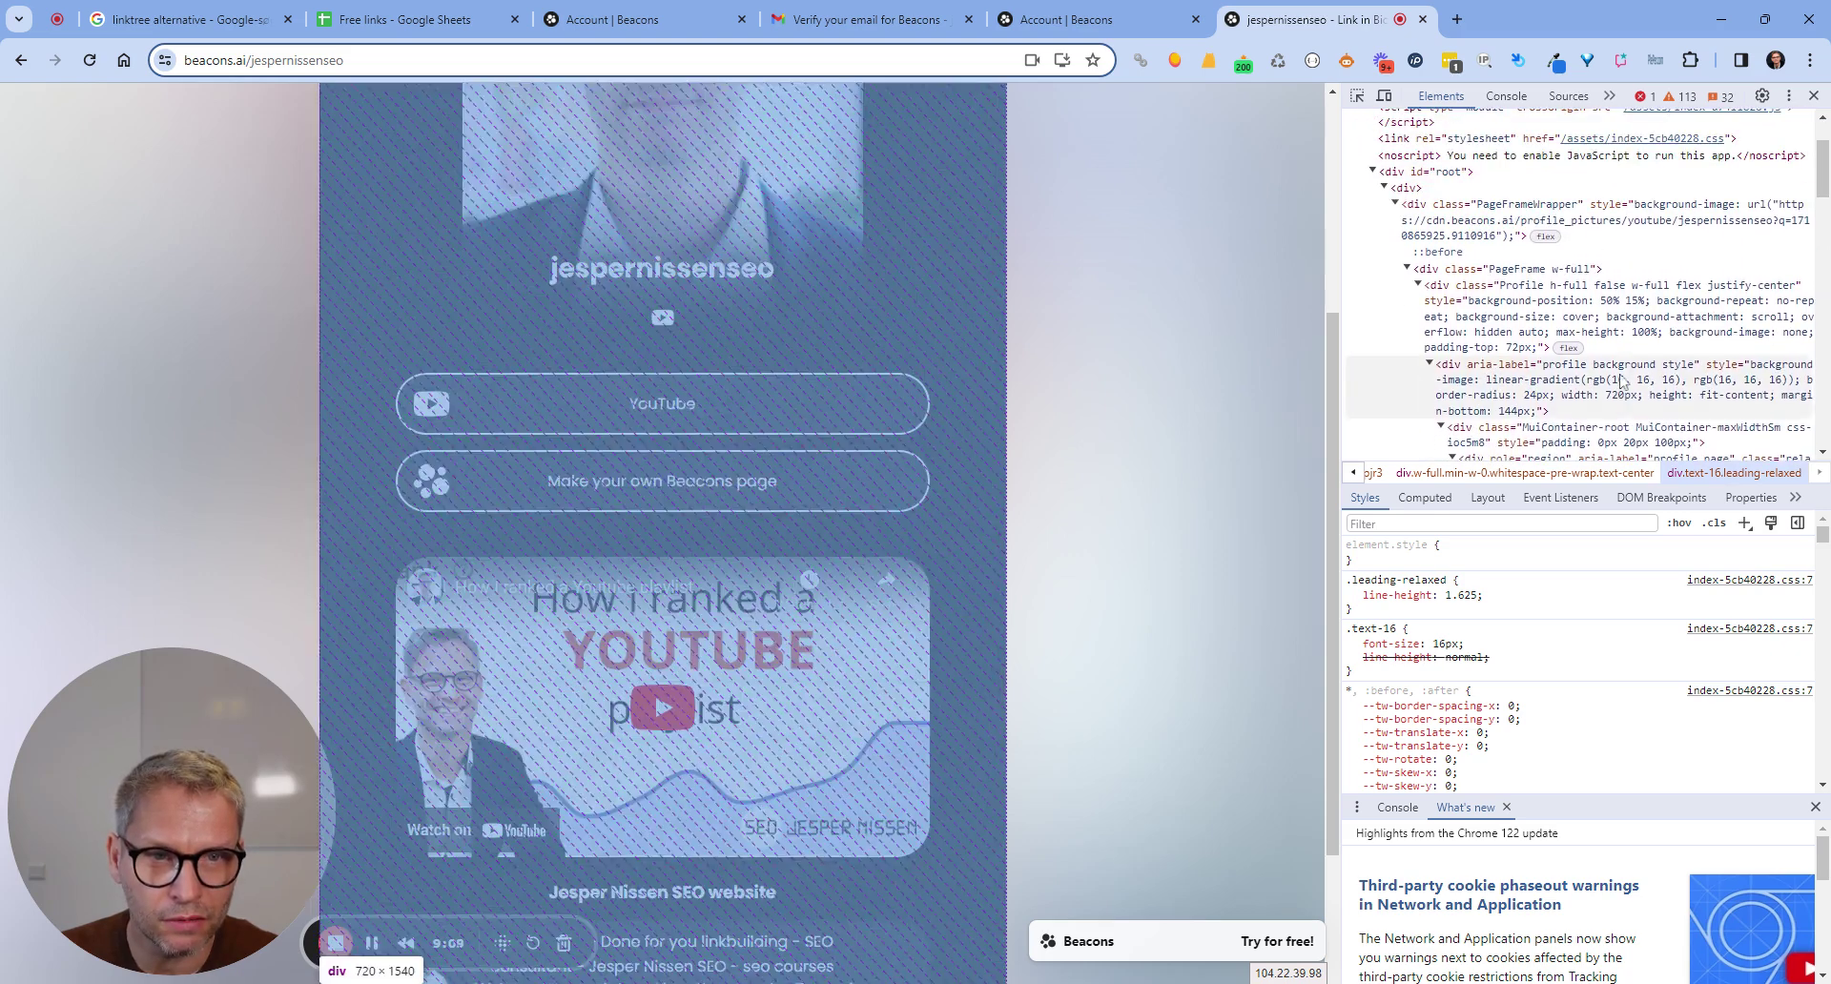
scroll(1605, 302, "down", 6)
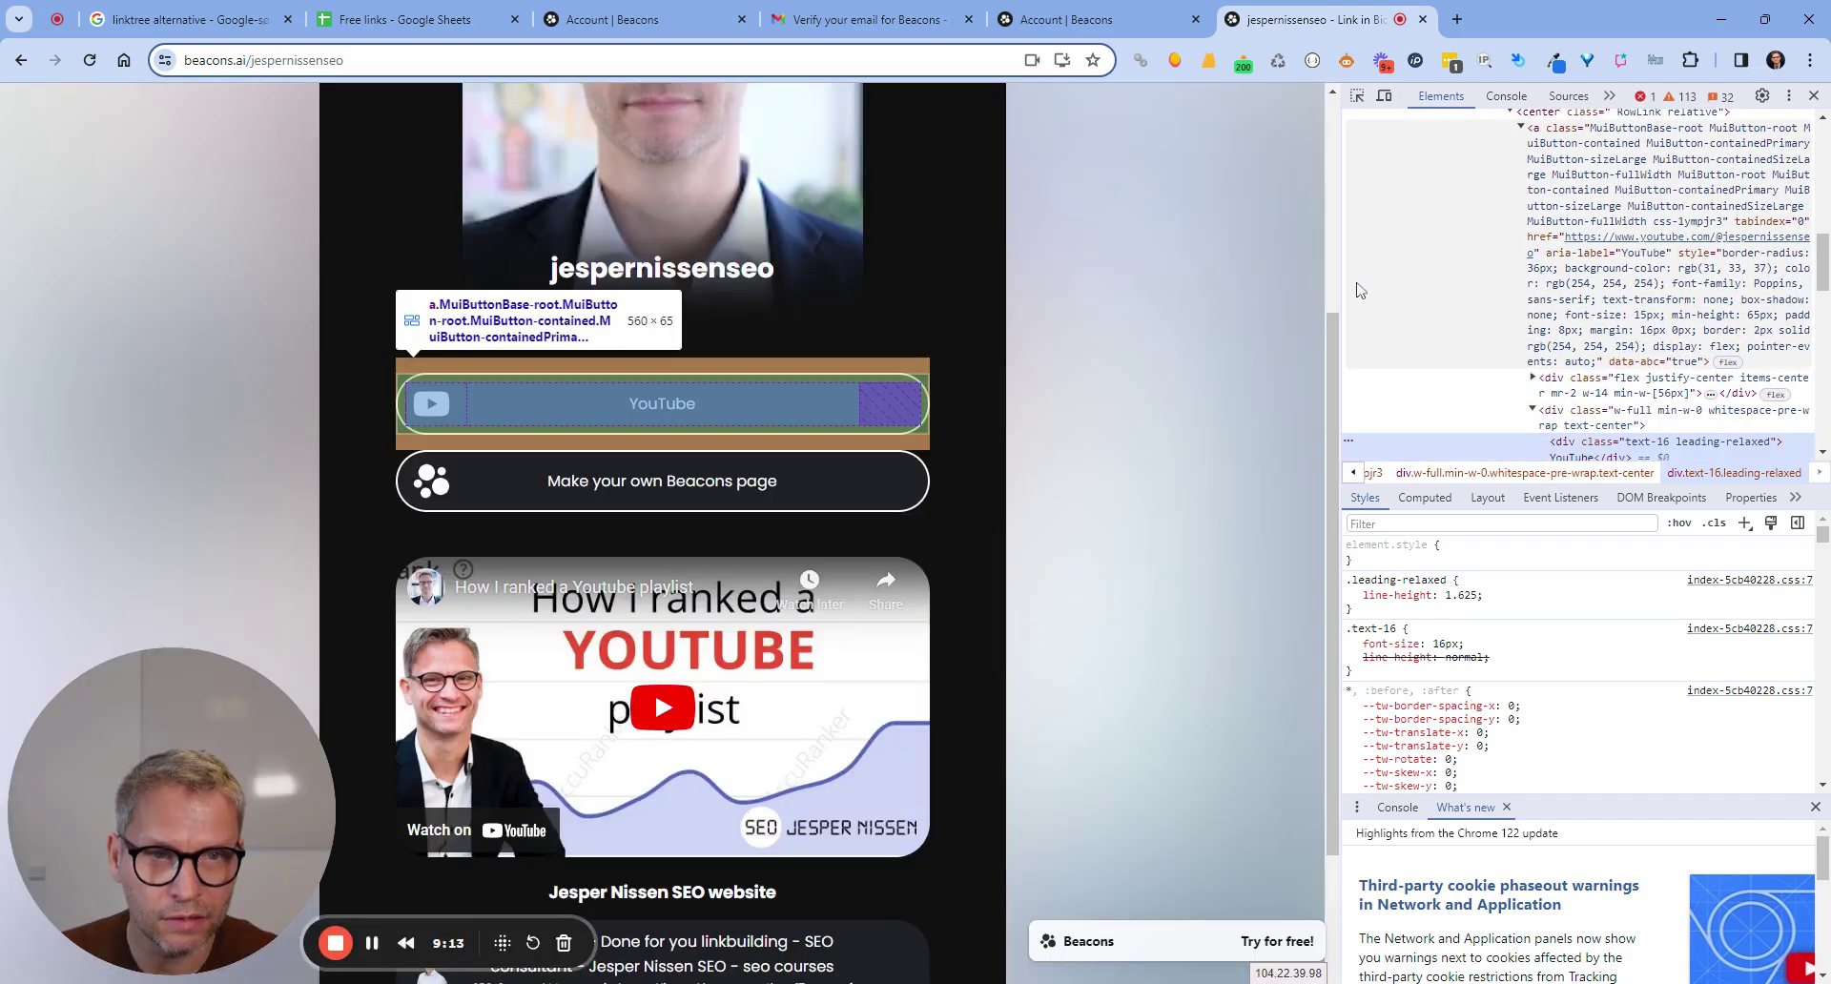
left_click_drag(1329, 298, 655, 342)
scroll(1337, 392, "up", 2)
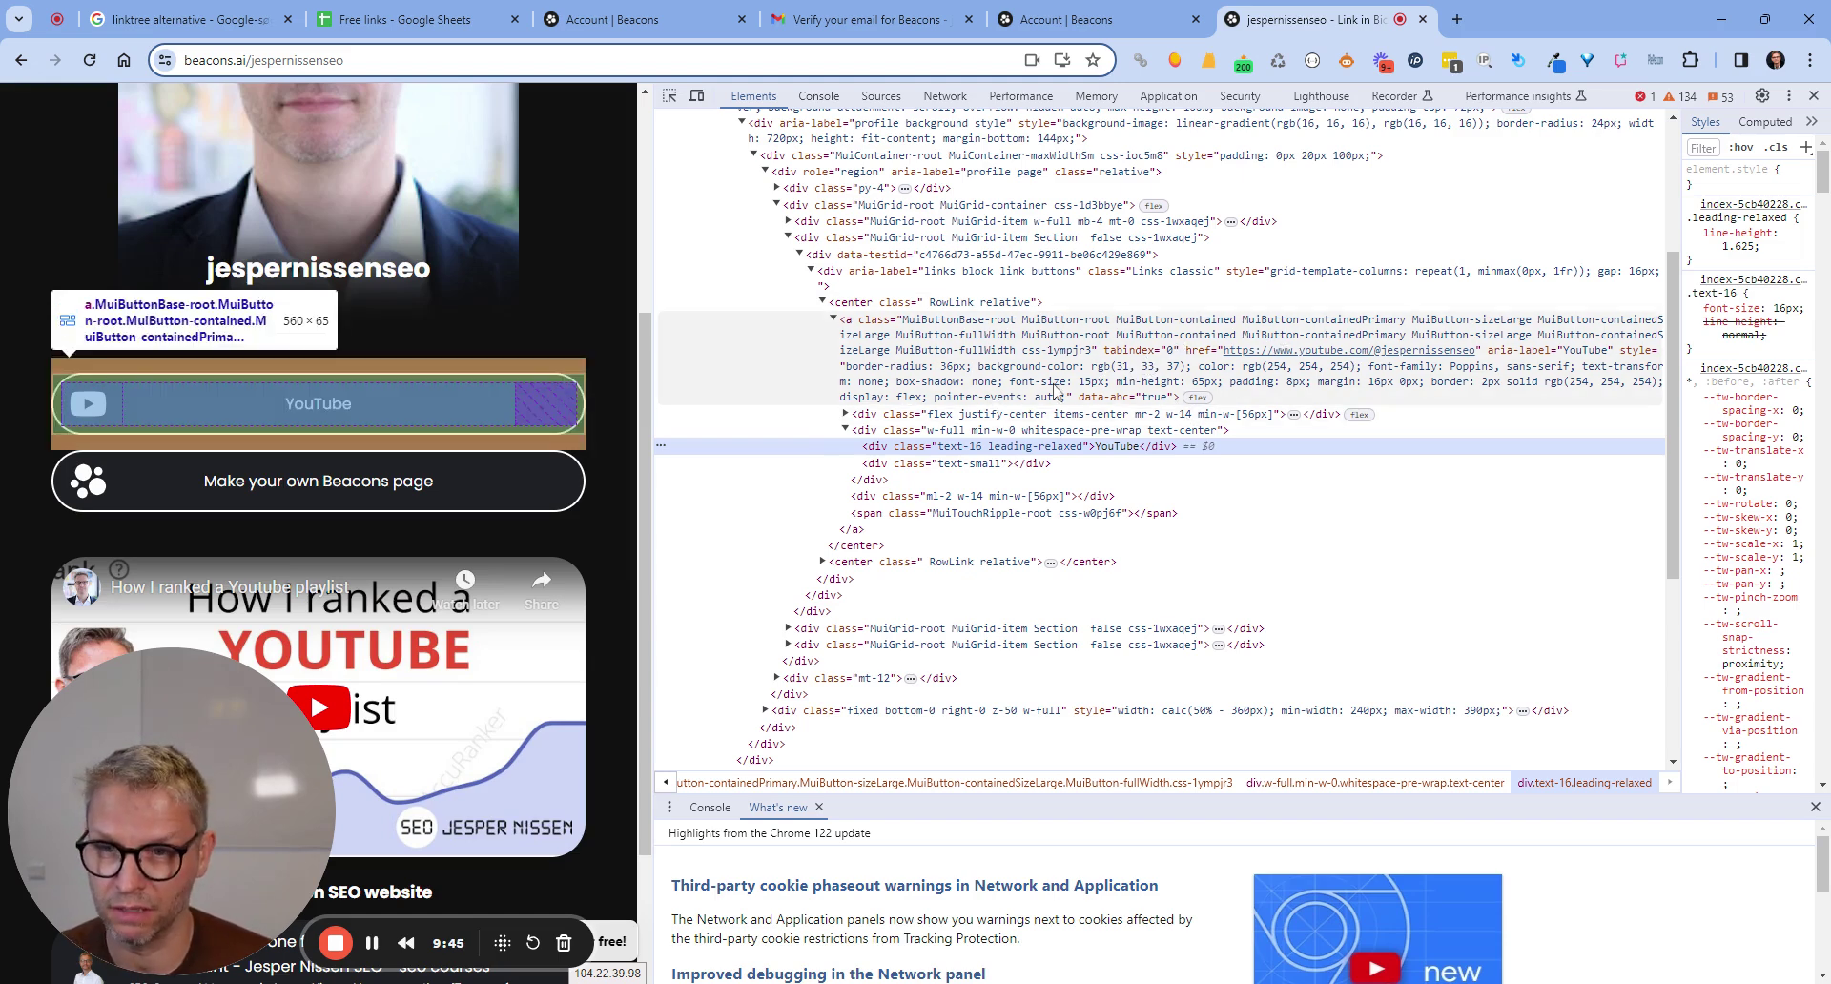
Examine the YouTube anchor's style attribute without changing it.
double_click(1053, 391)
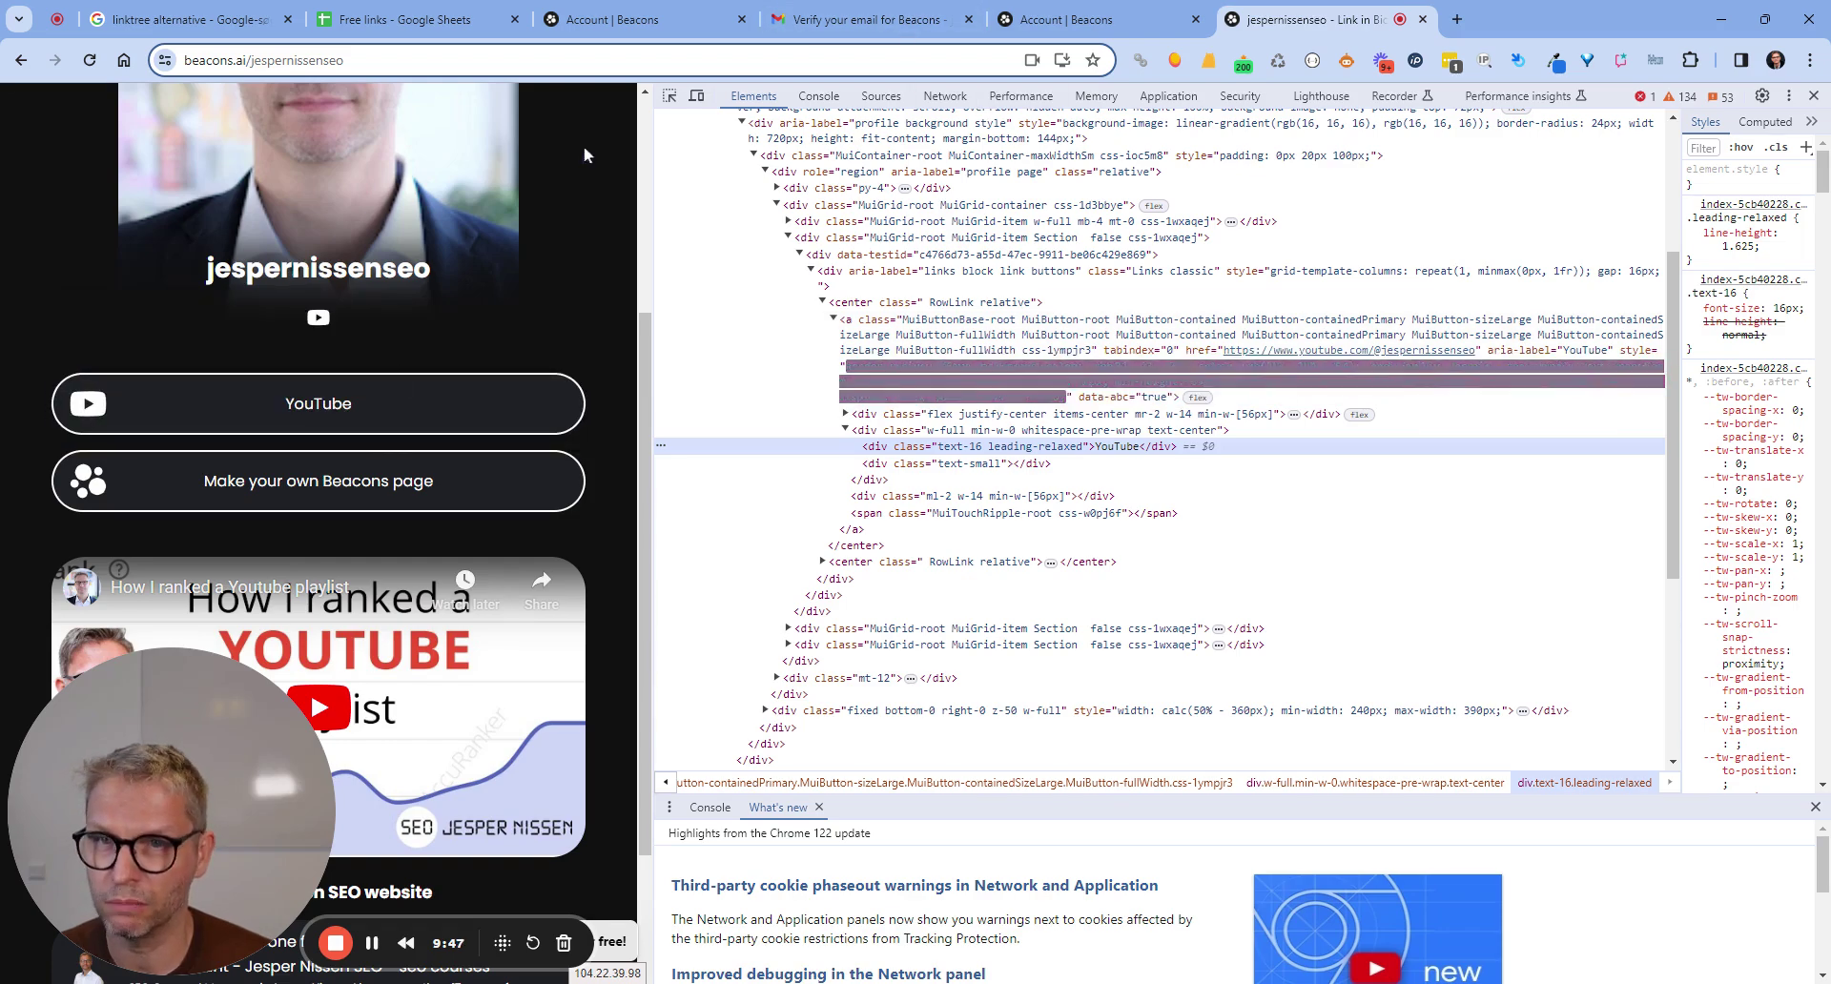
key("Escape")
scroll(1299, 432, "down", 2)
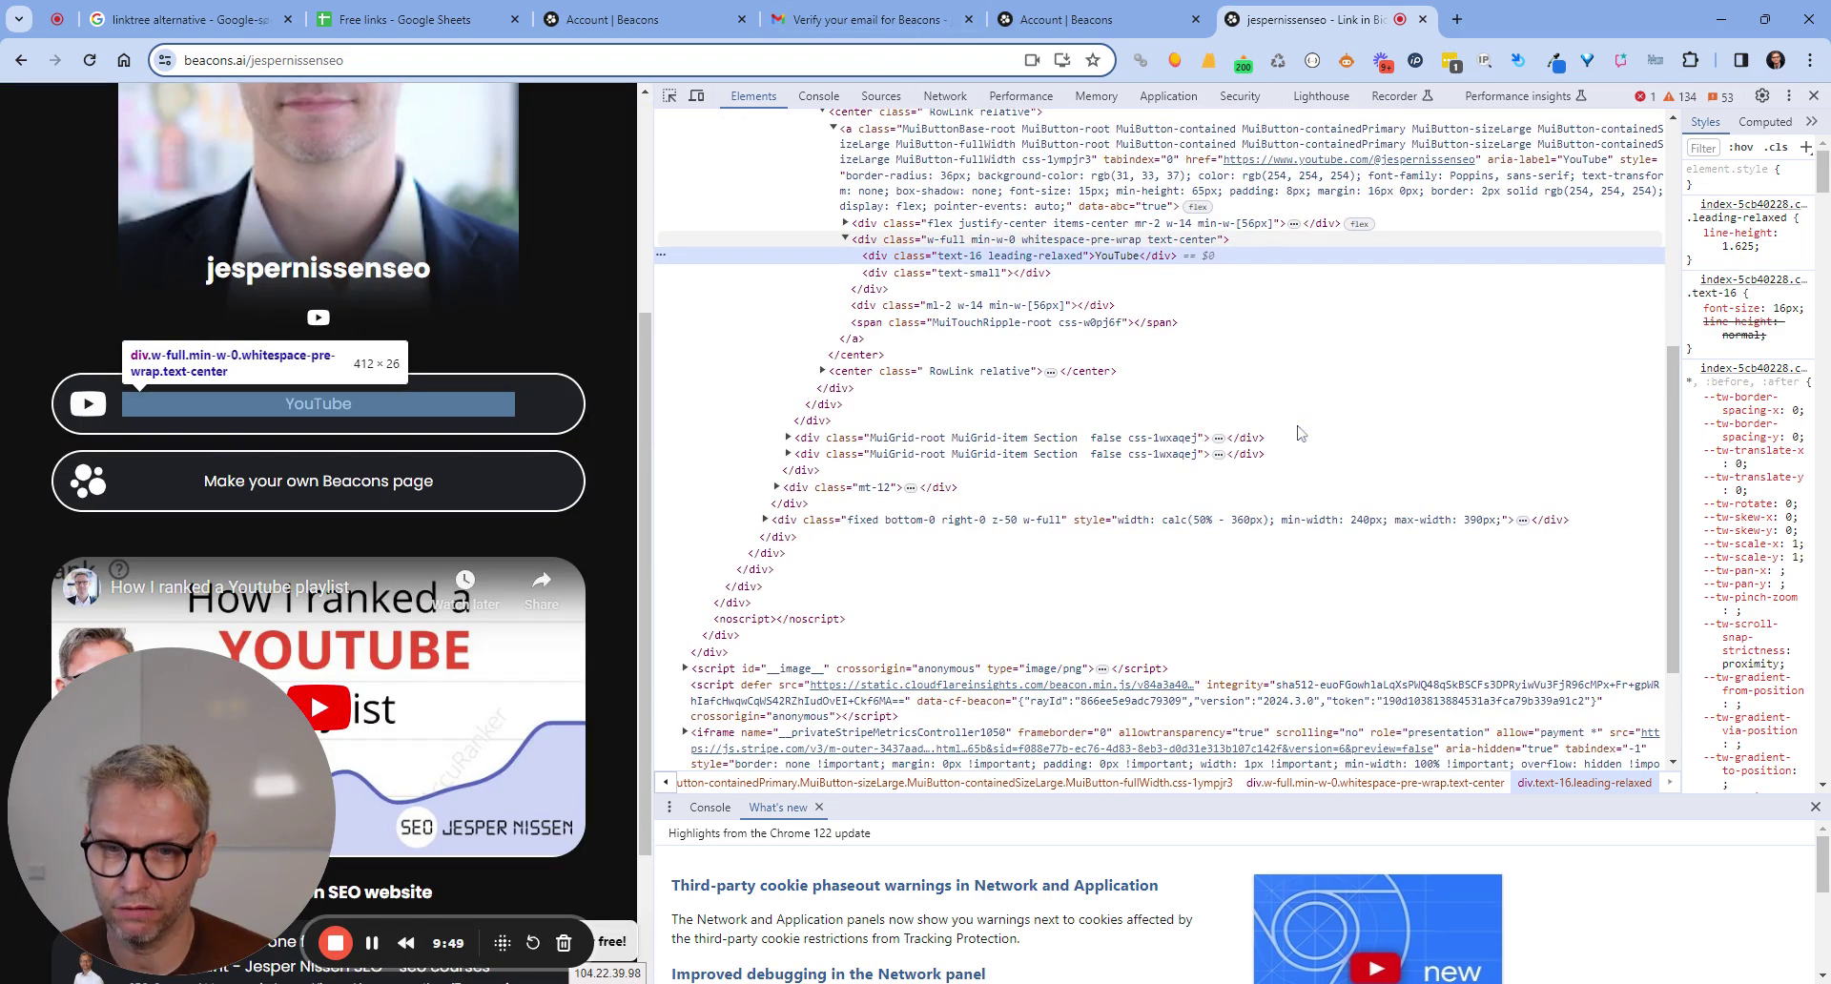
scroll(1299, 432, "down", 2)
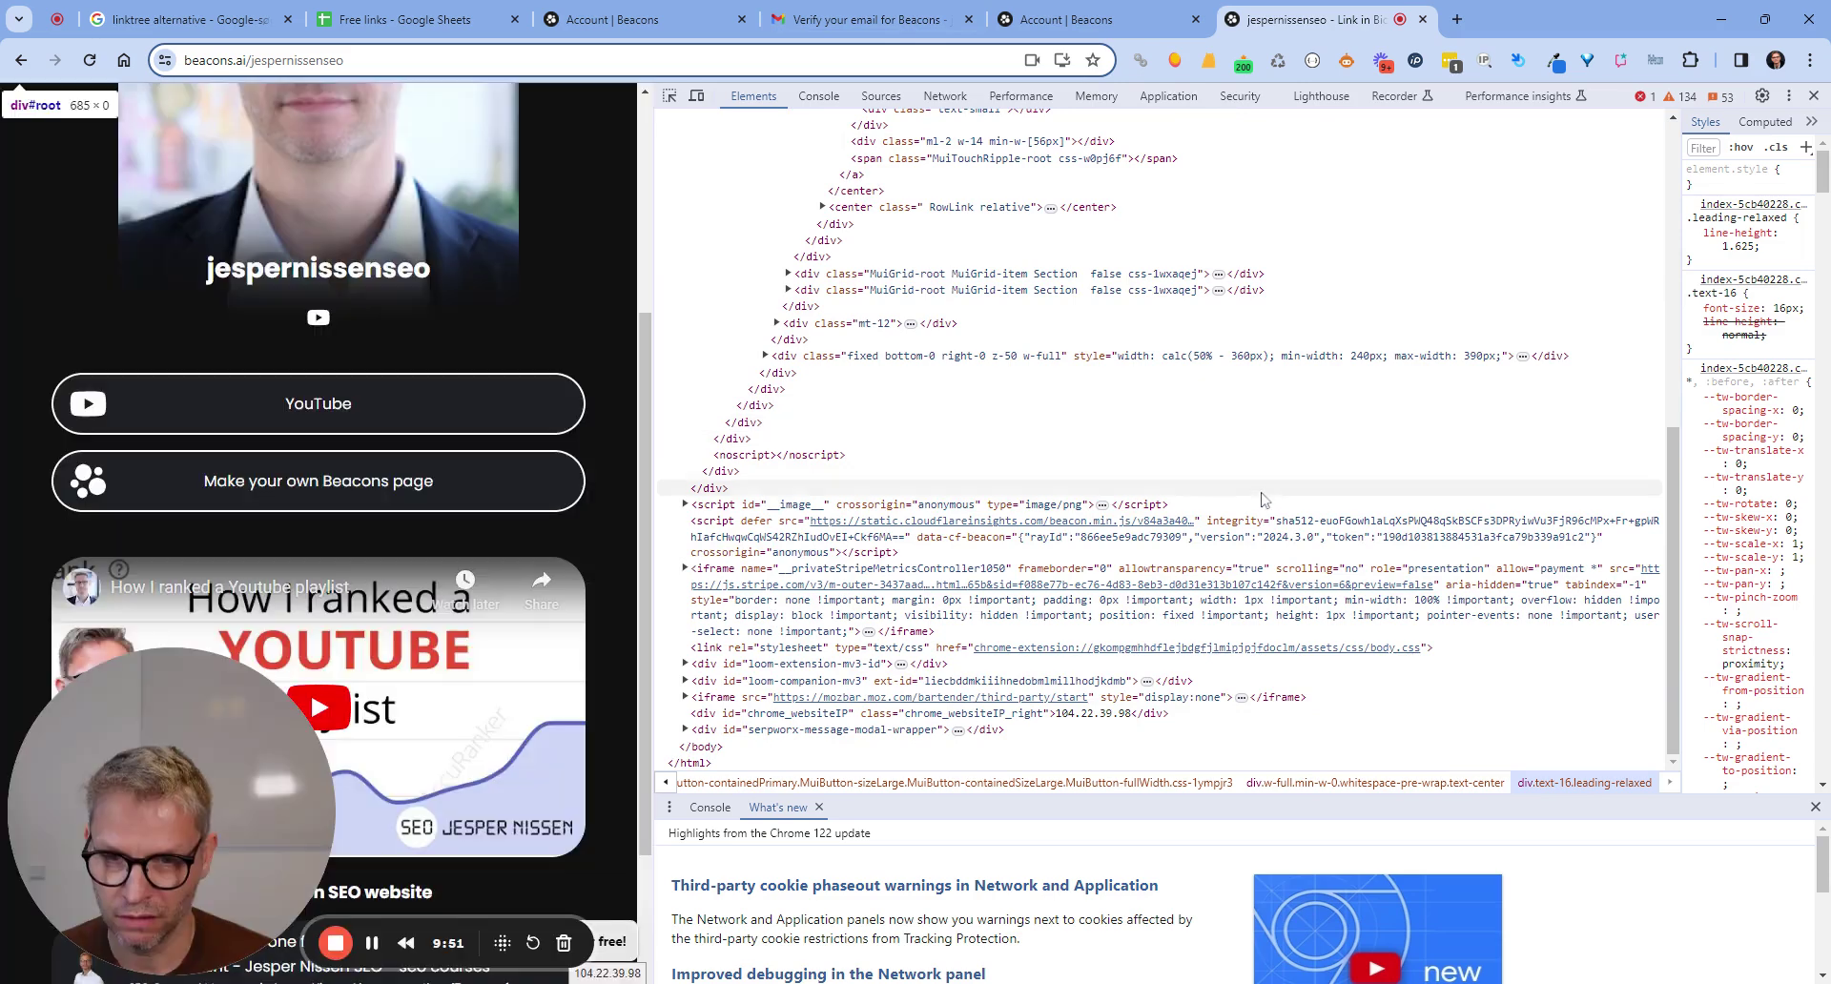
scroll(423, 519, "down", 3)
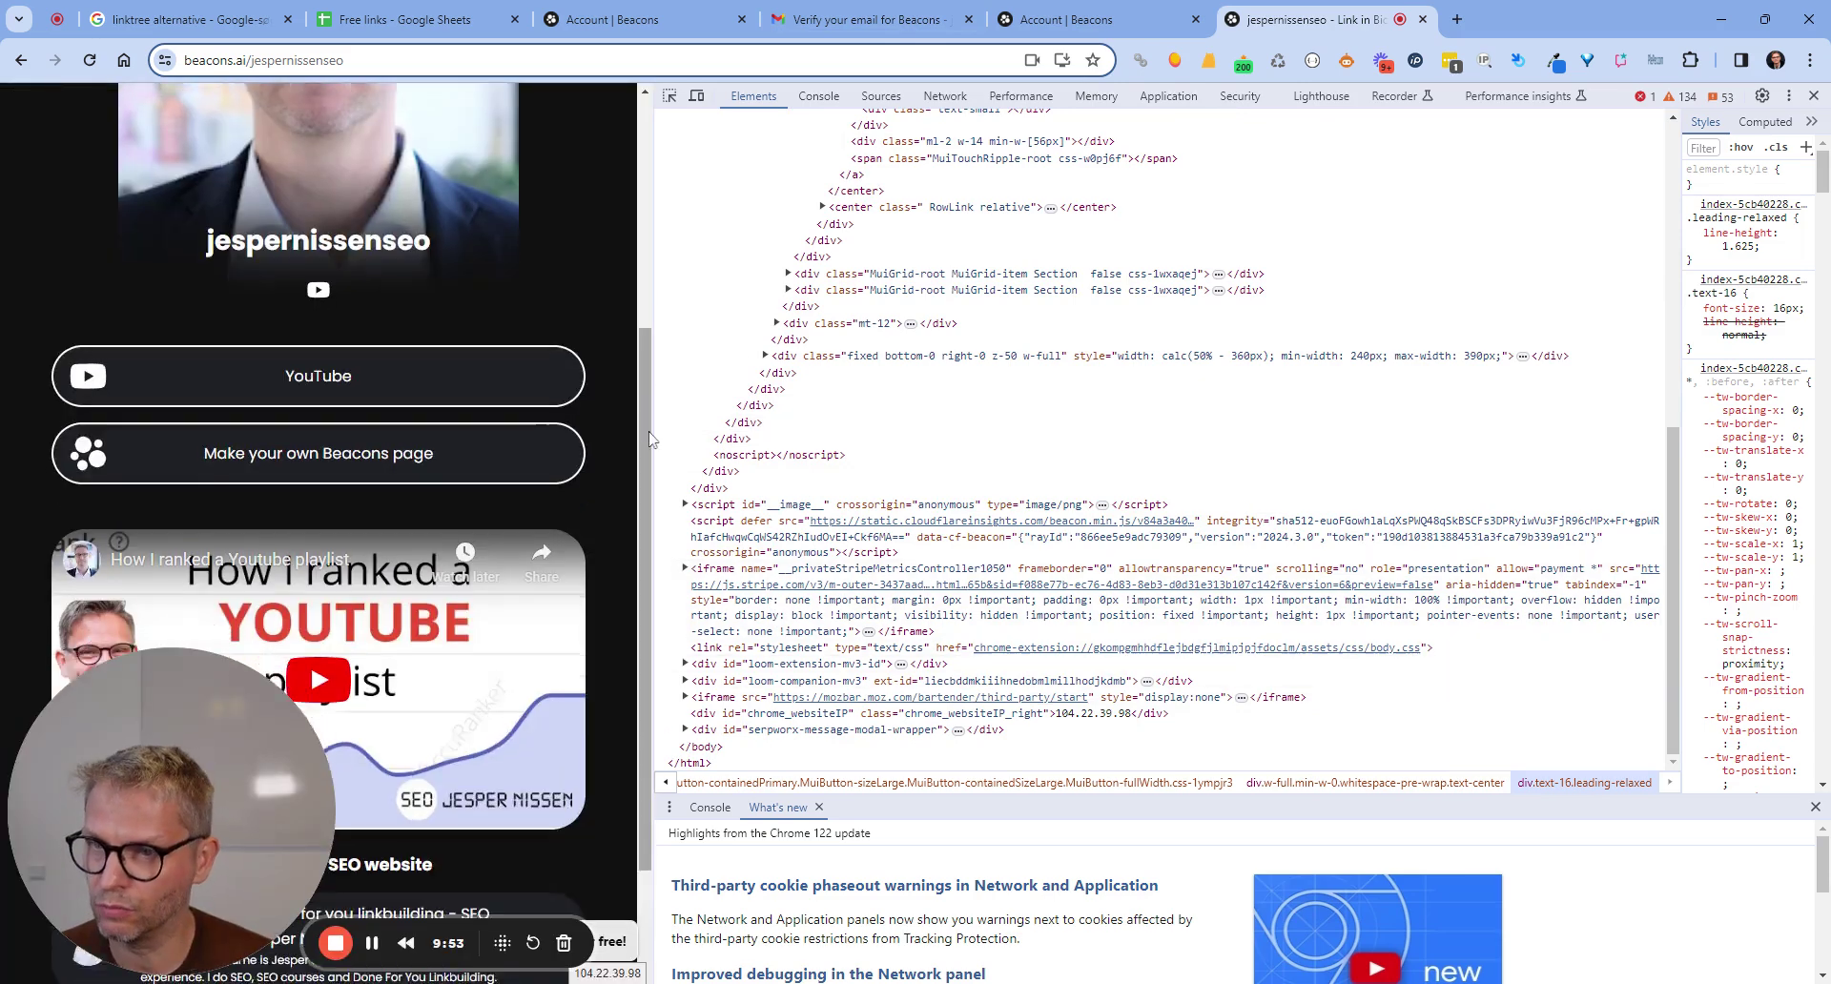
Inspect the website link card's markup, then close DevTools.
left_click(670, 96)
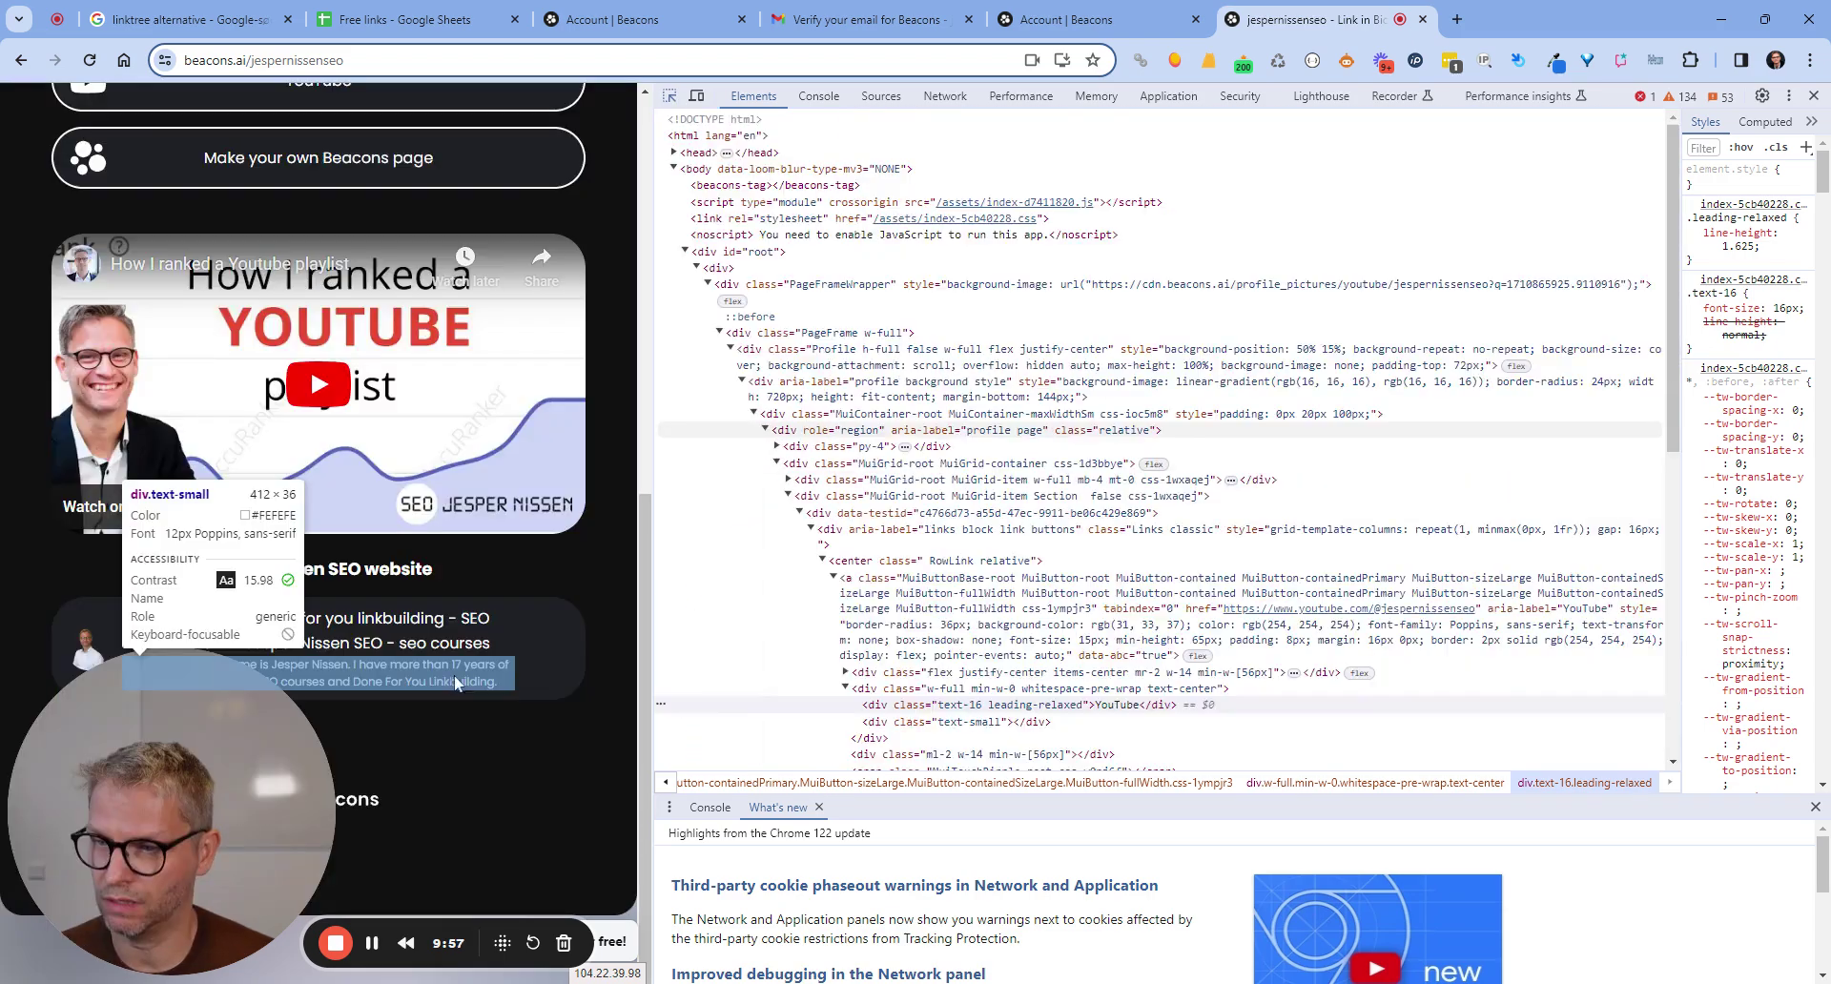
left_click(430, 622)
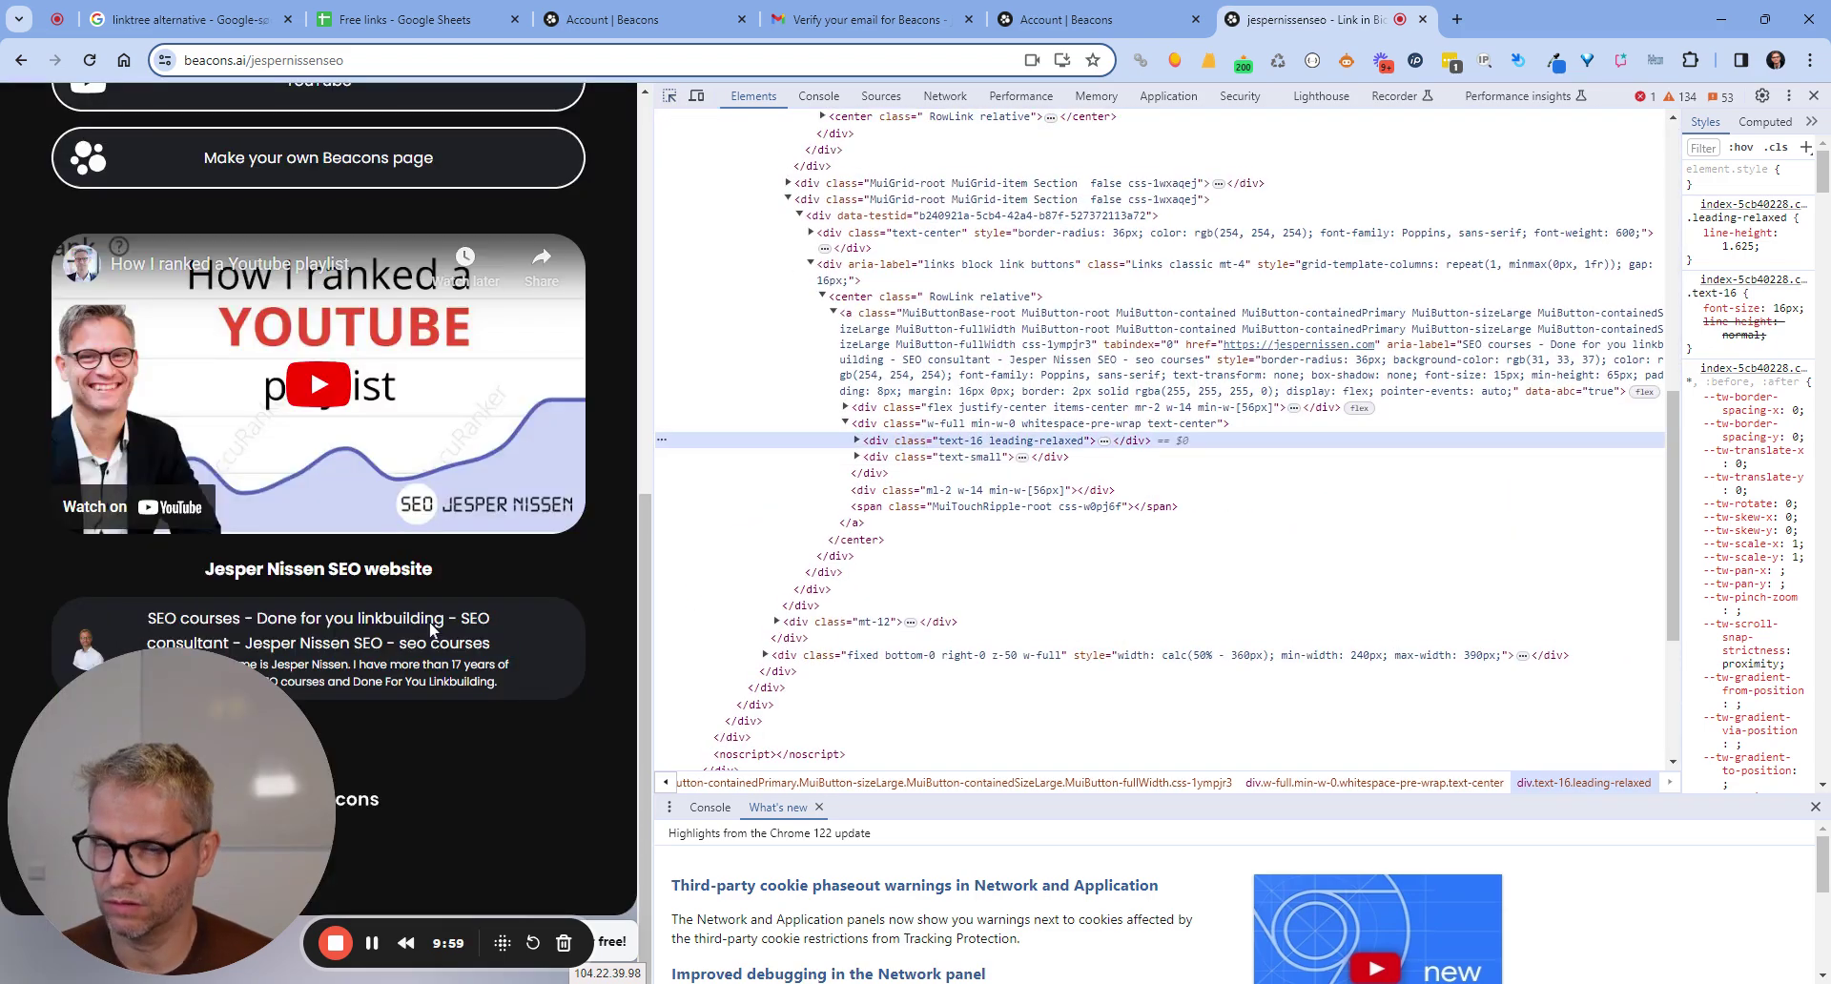
left_click(1474, 387)
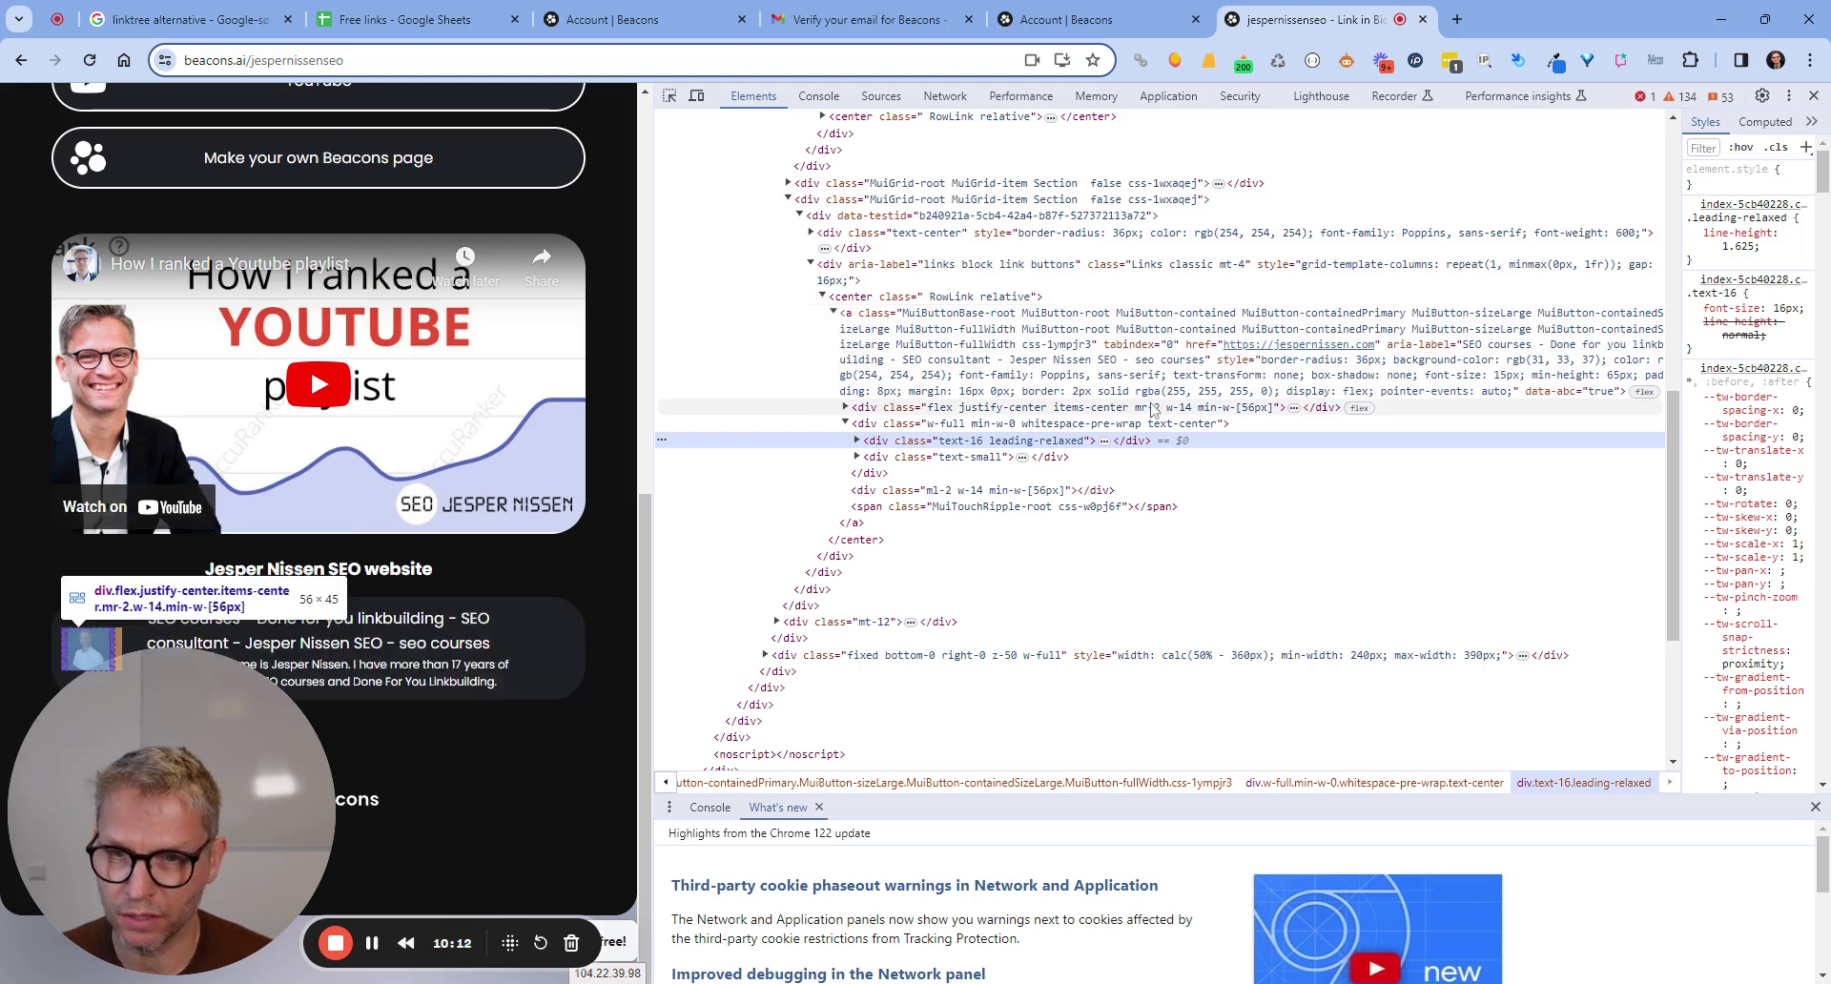
left_click(1814, 96)
Enter Yes in the beacons.ai row's Dofollow cell G5.
scroll(1077, 613, "up", 7)
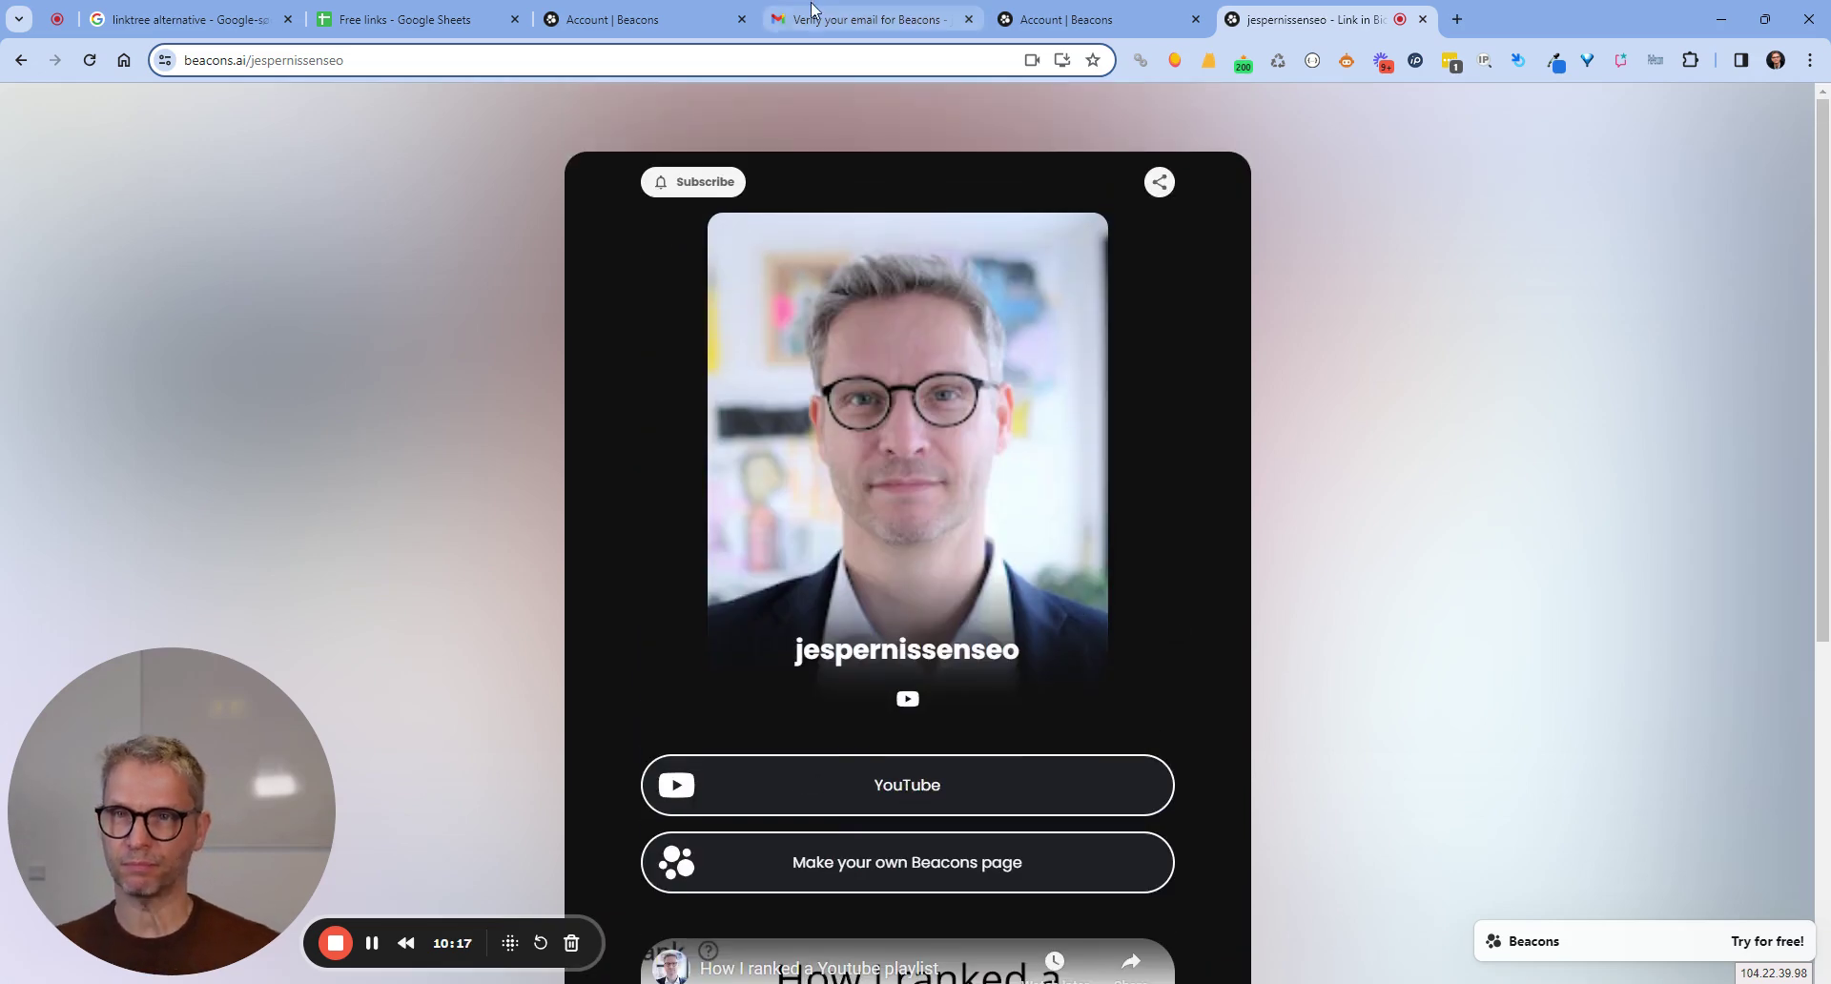
left_click(410, 20)
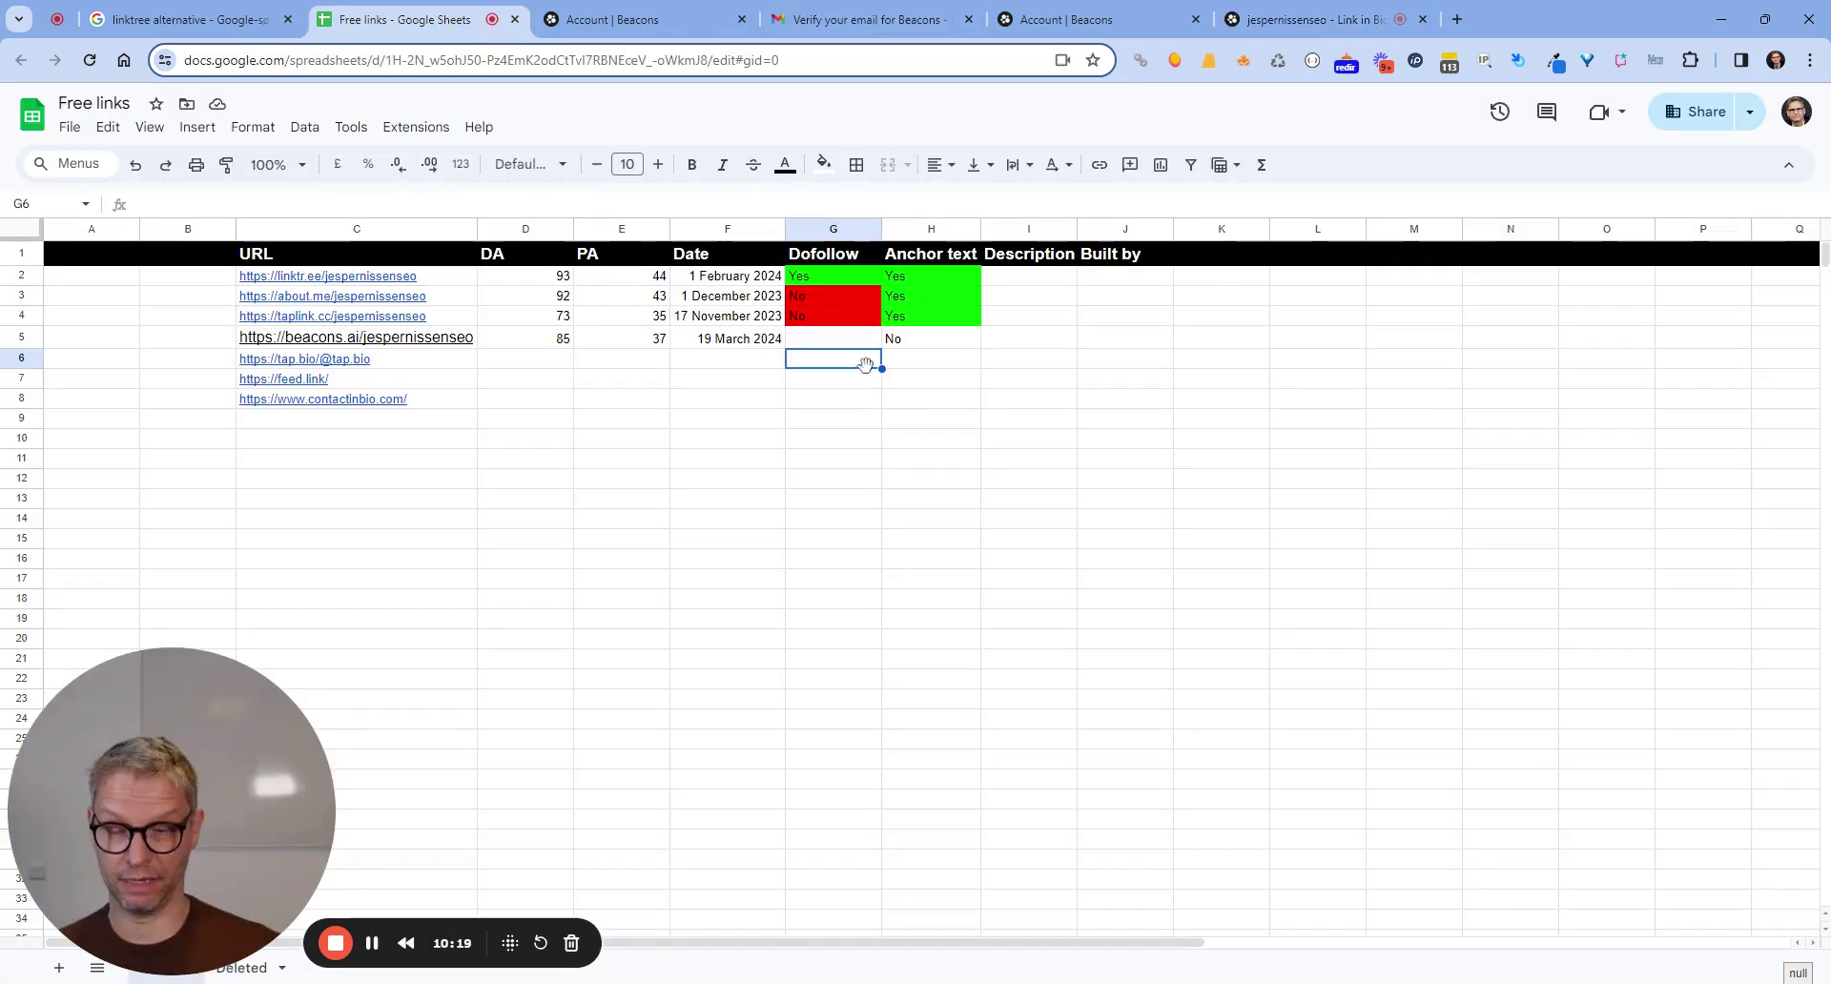
key("Up")
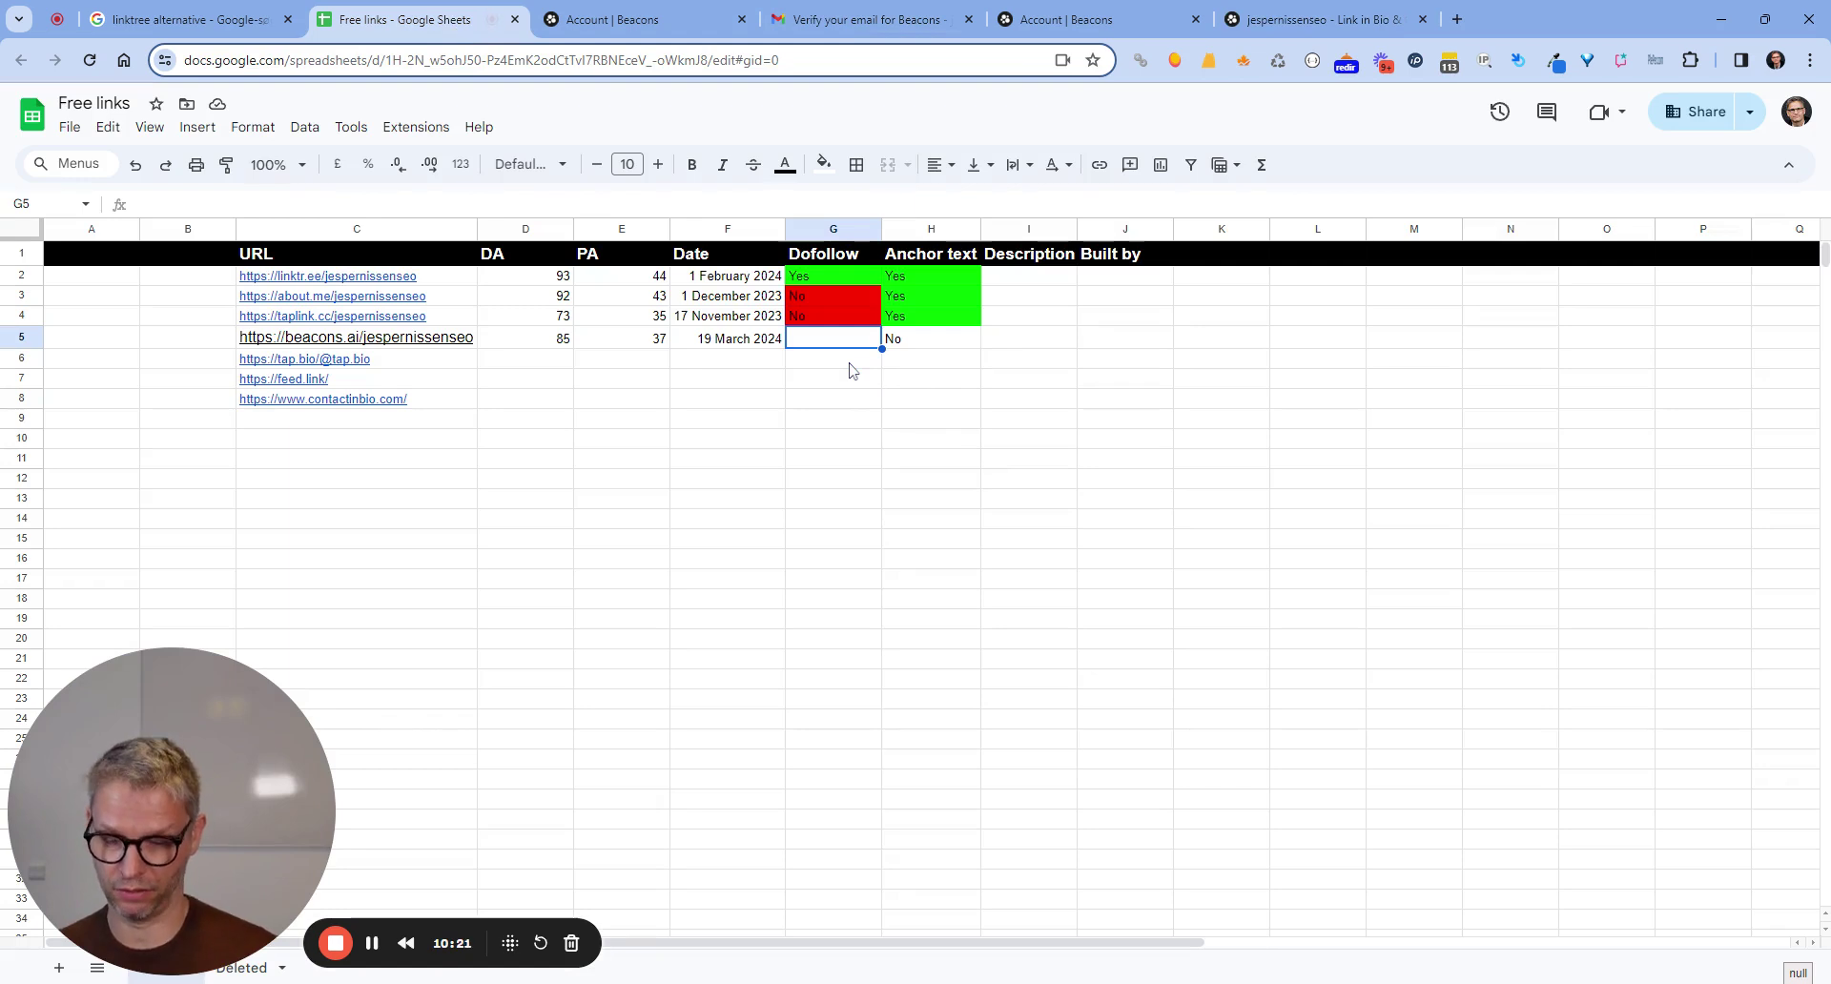
type("Yes")
key("Return")
Fill the Dofollow cell G5 green and the anchor-text cell H5 red.
left_click(855, 340)
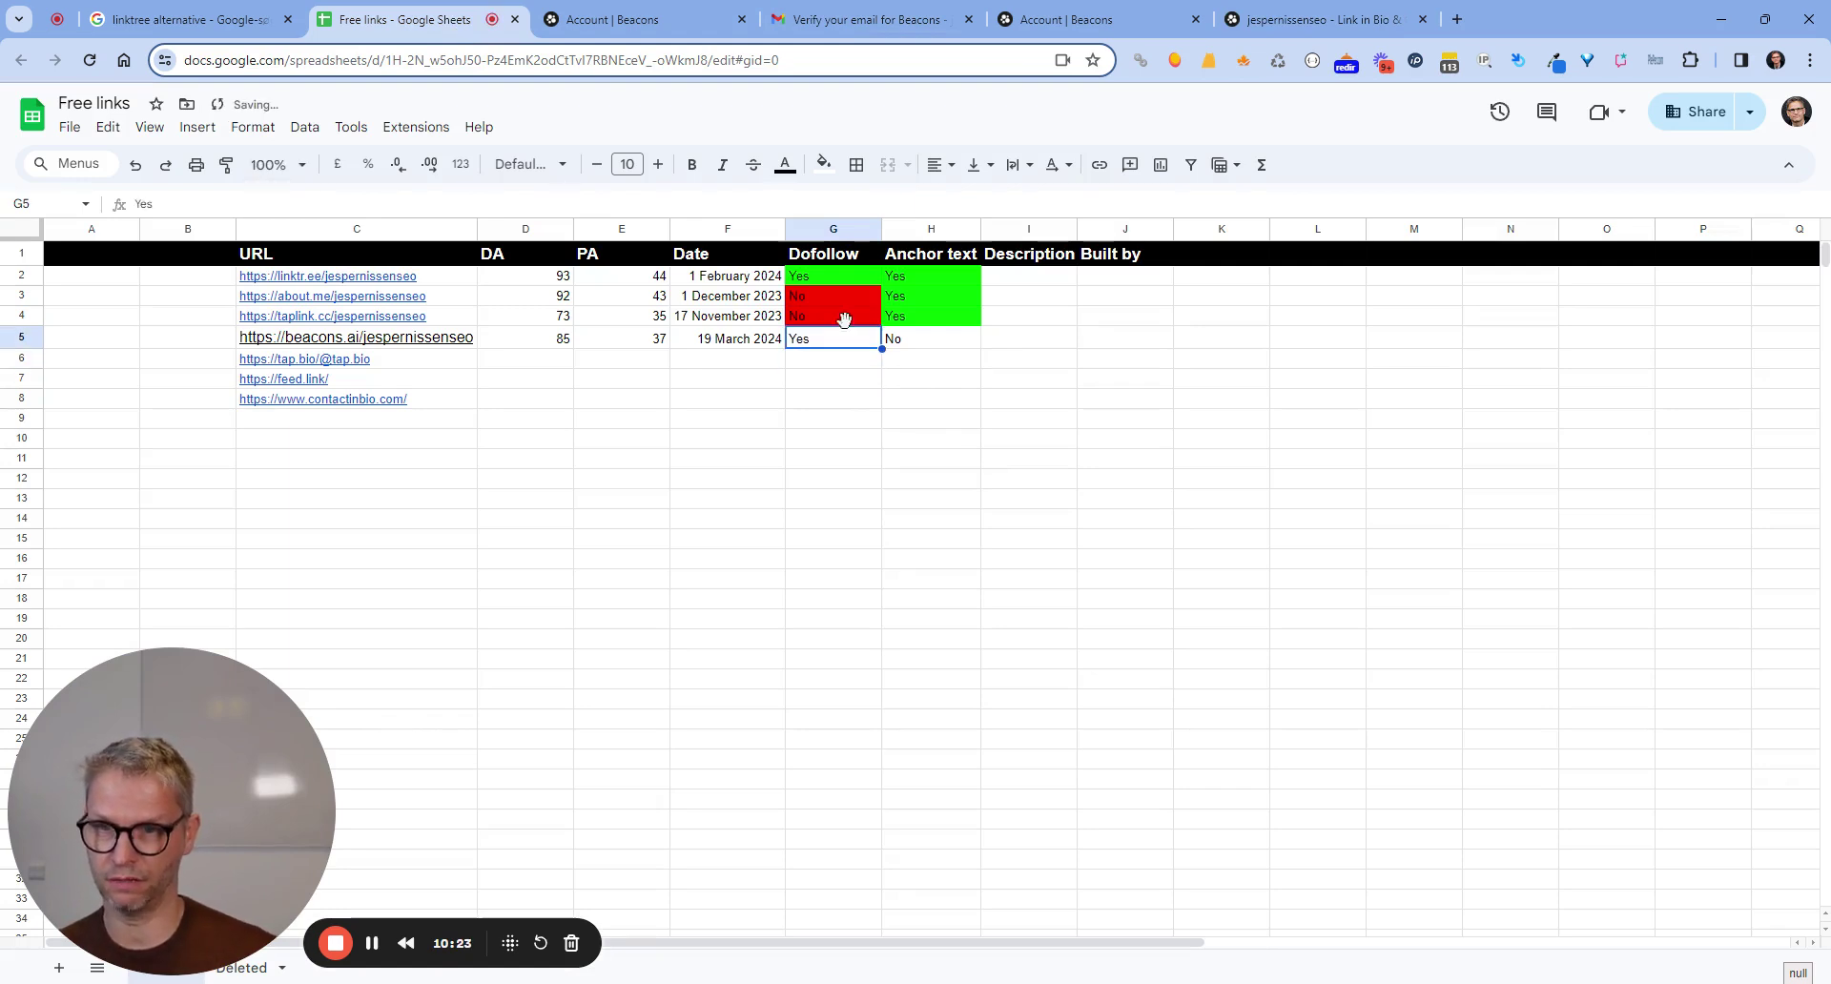
left_click(823, 164)
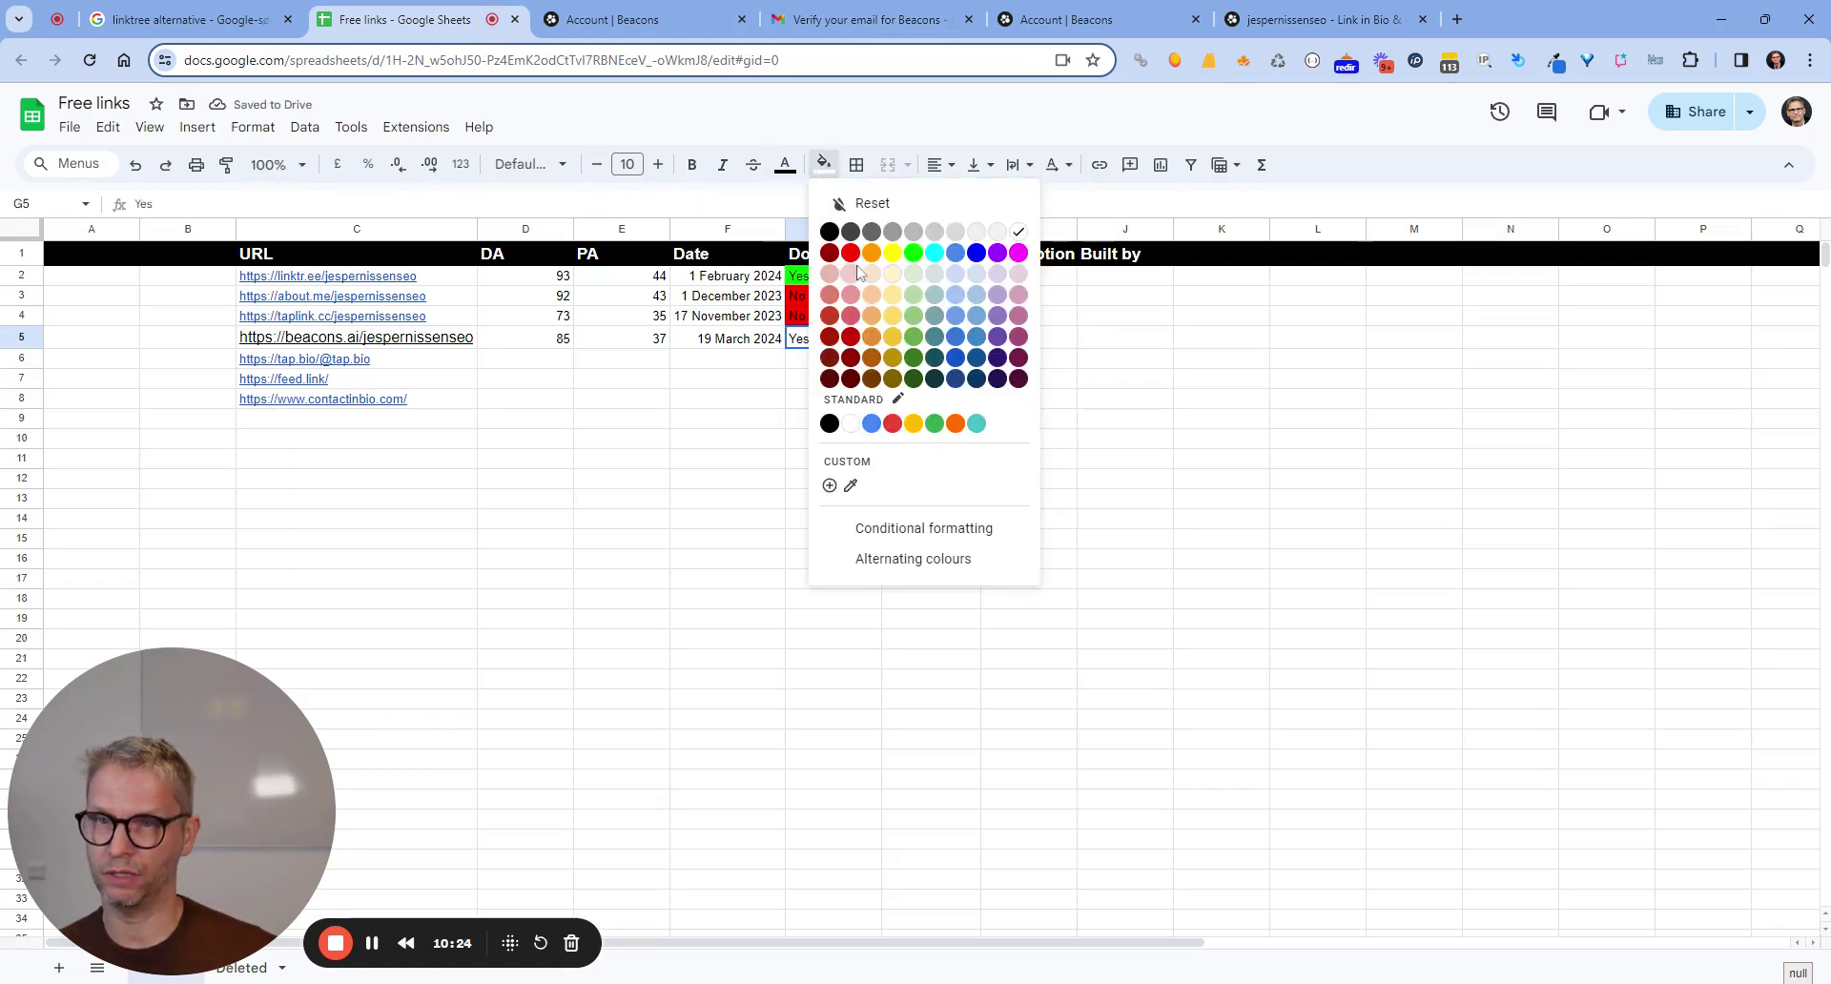
left_click(913, 252)
left_click(925, 343)
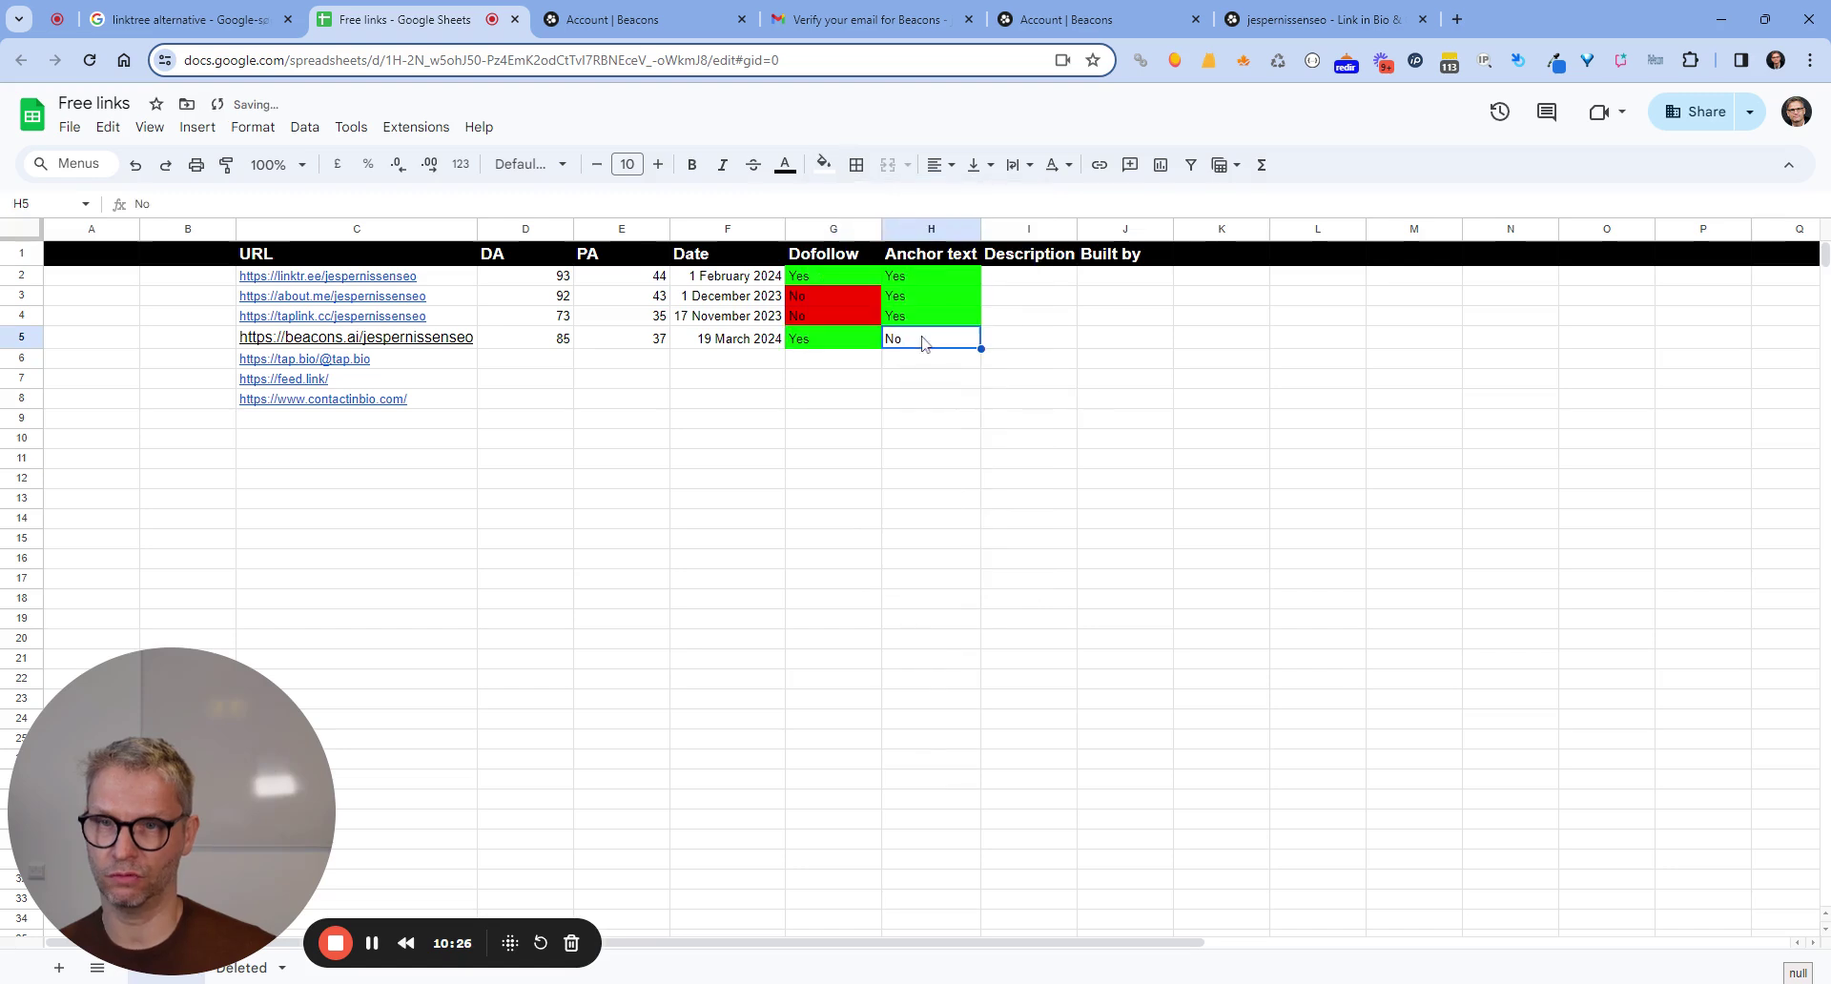
left_click(823, 164)
left_click(852, 254)
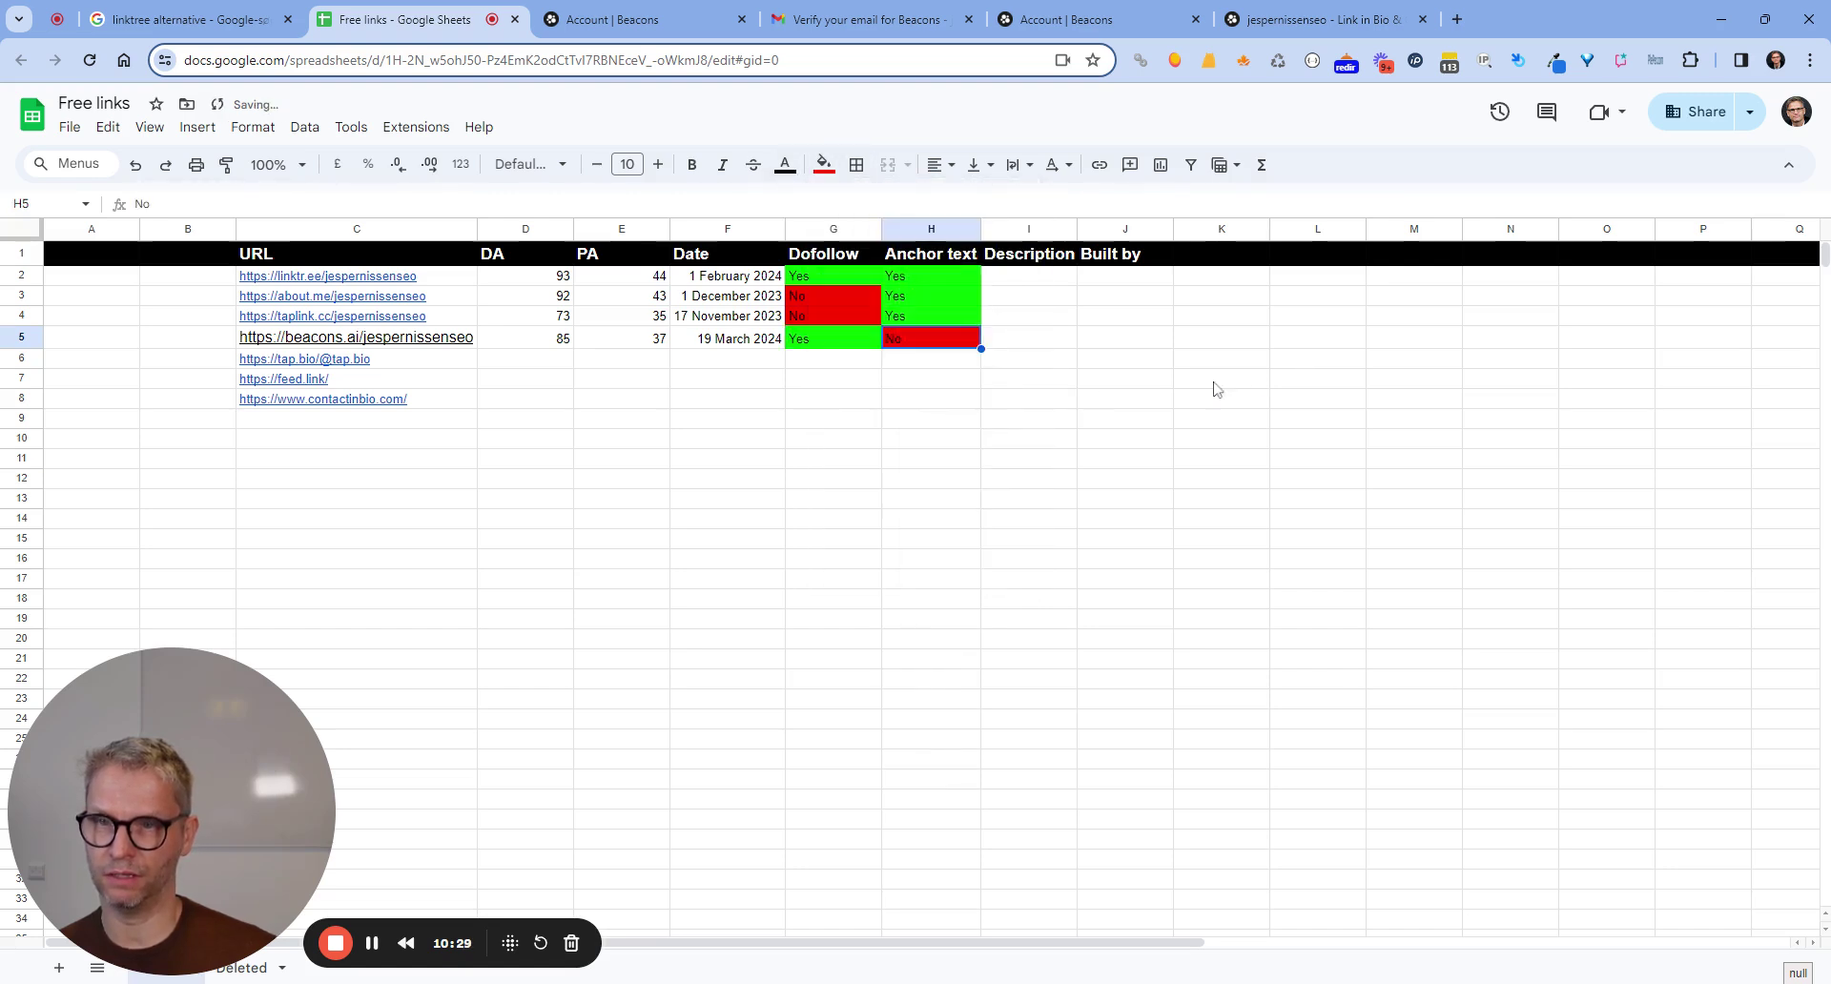
left_click(1213, 382)
left_click(818, 381)
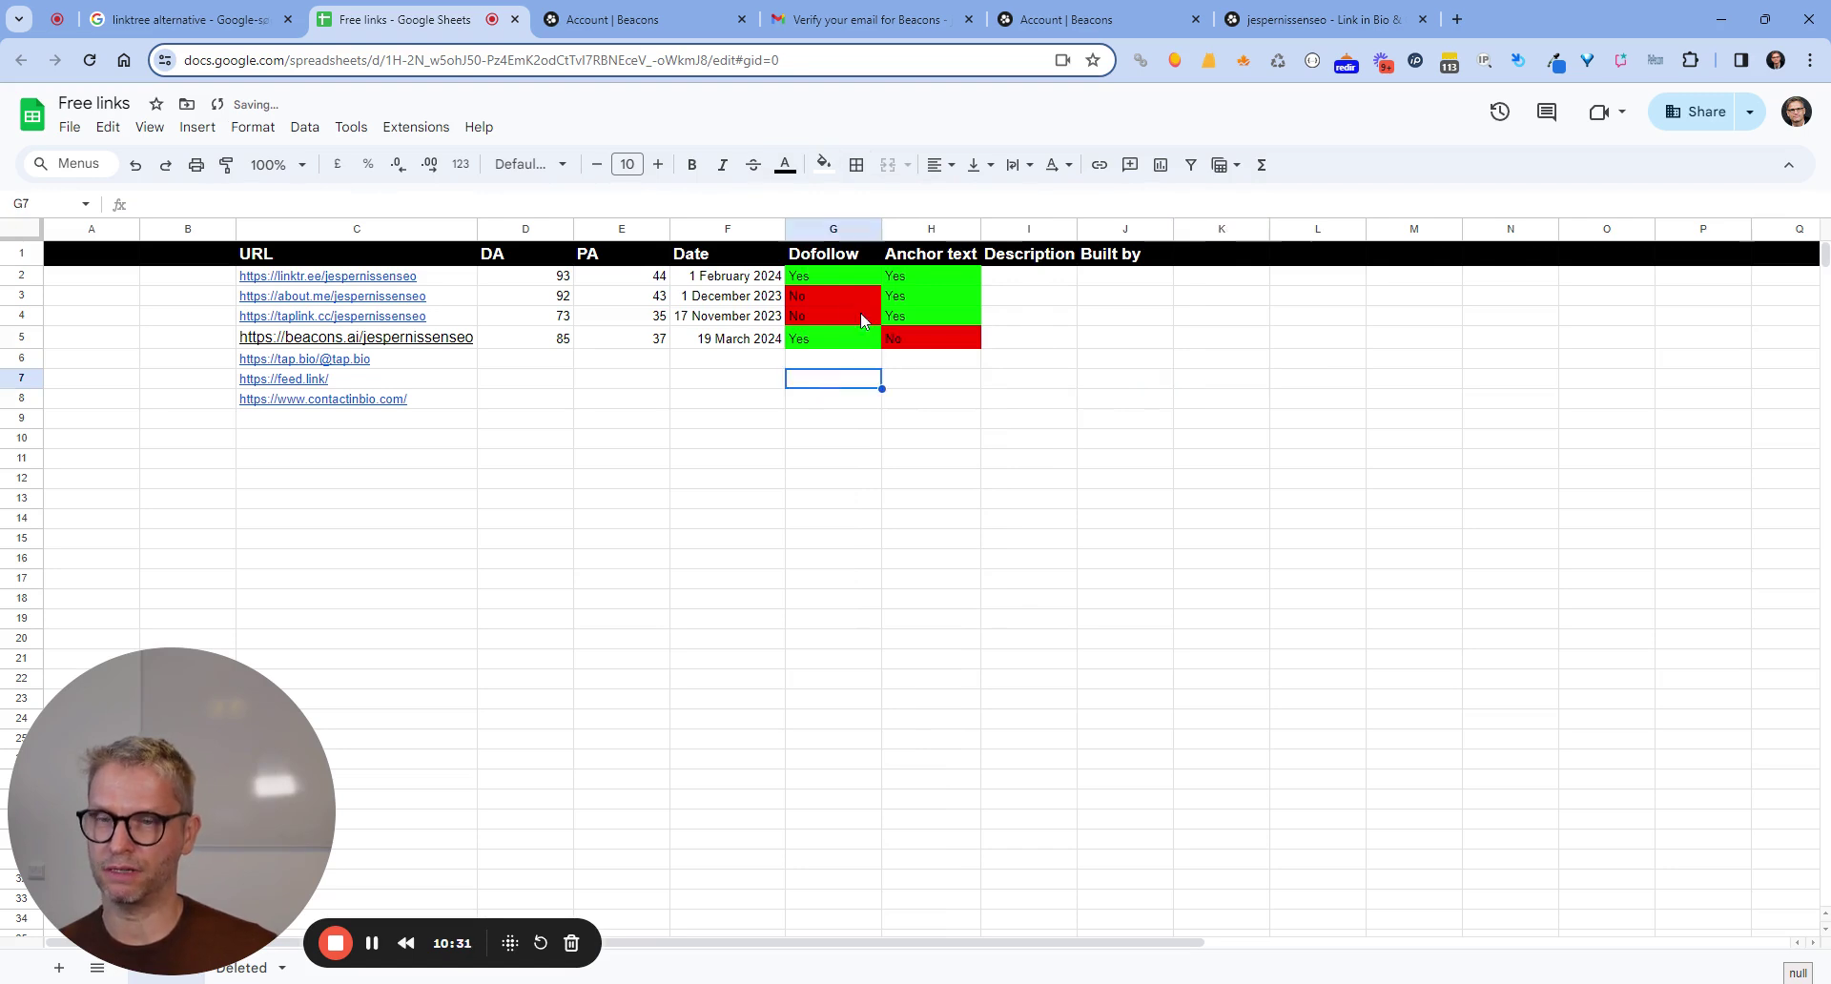
left_click(1003, 353)
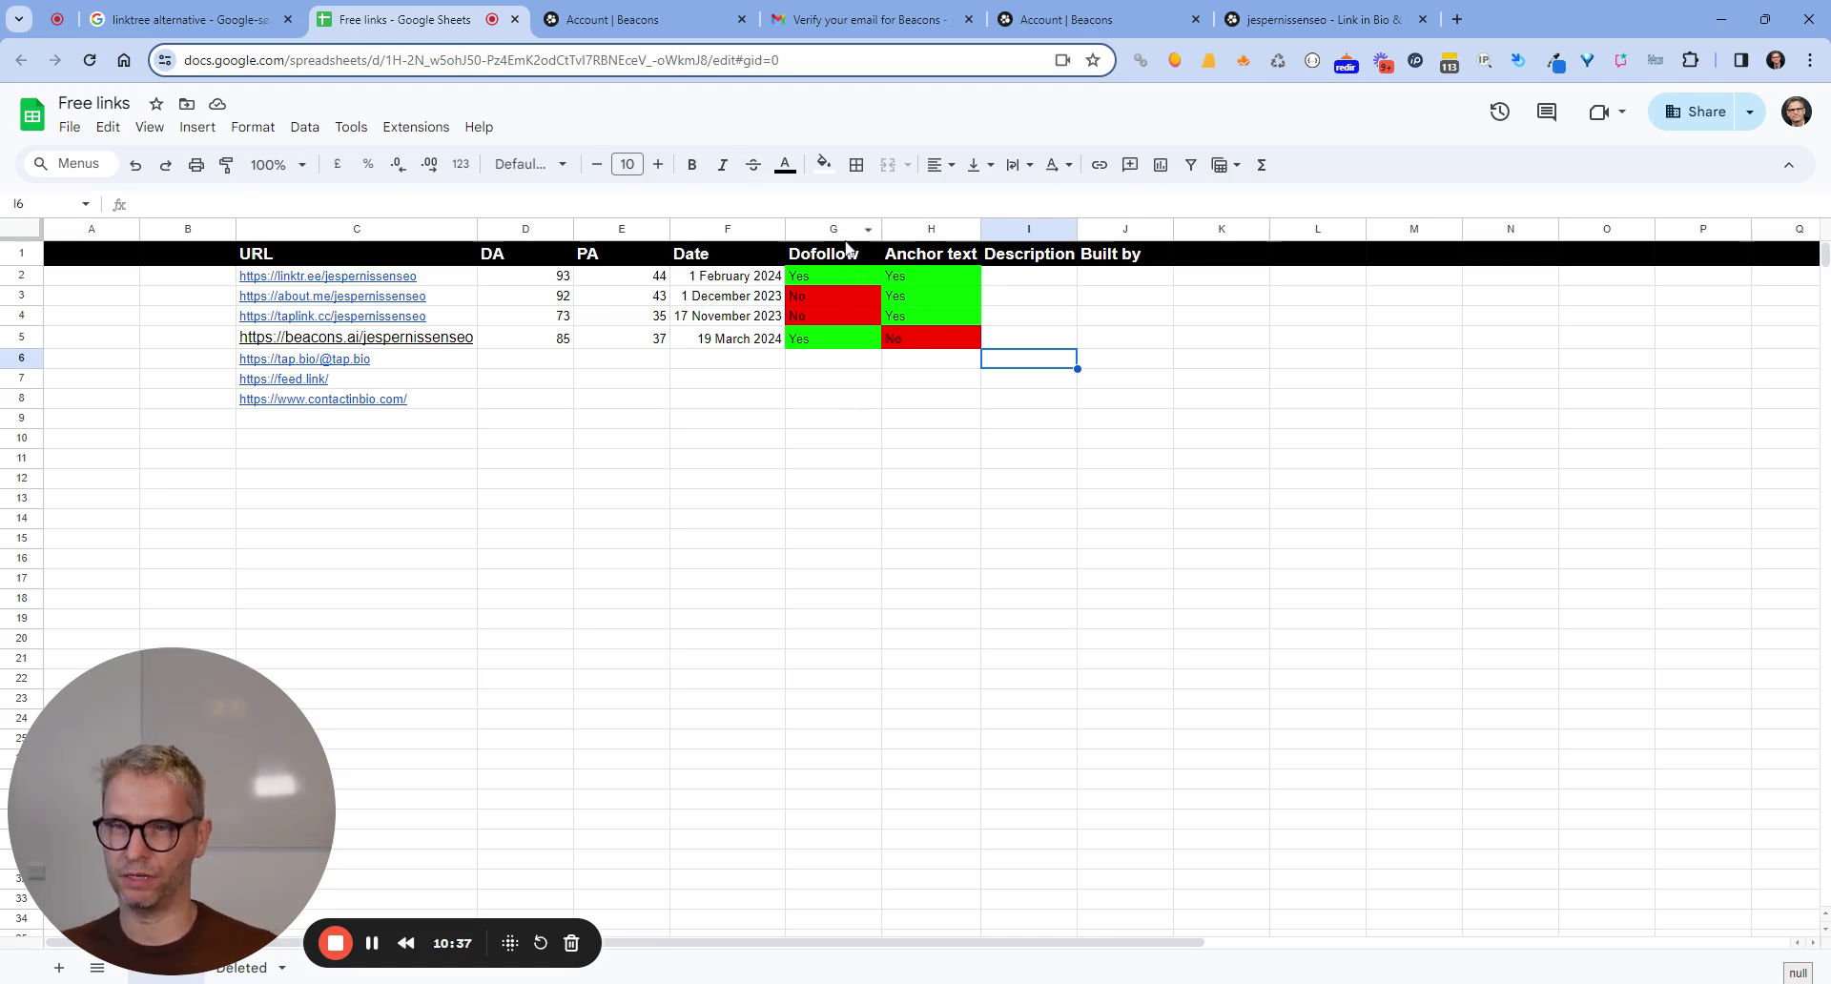
left_click(833, 359)
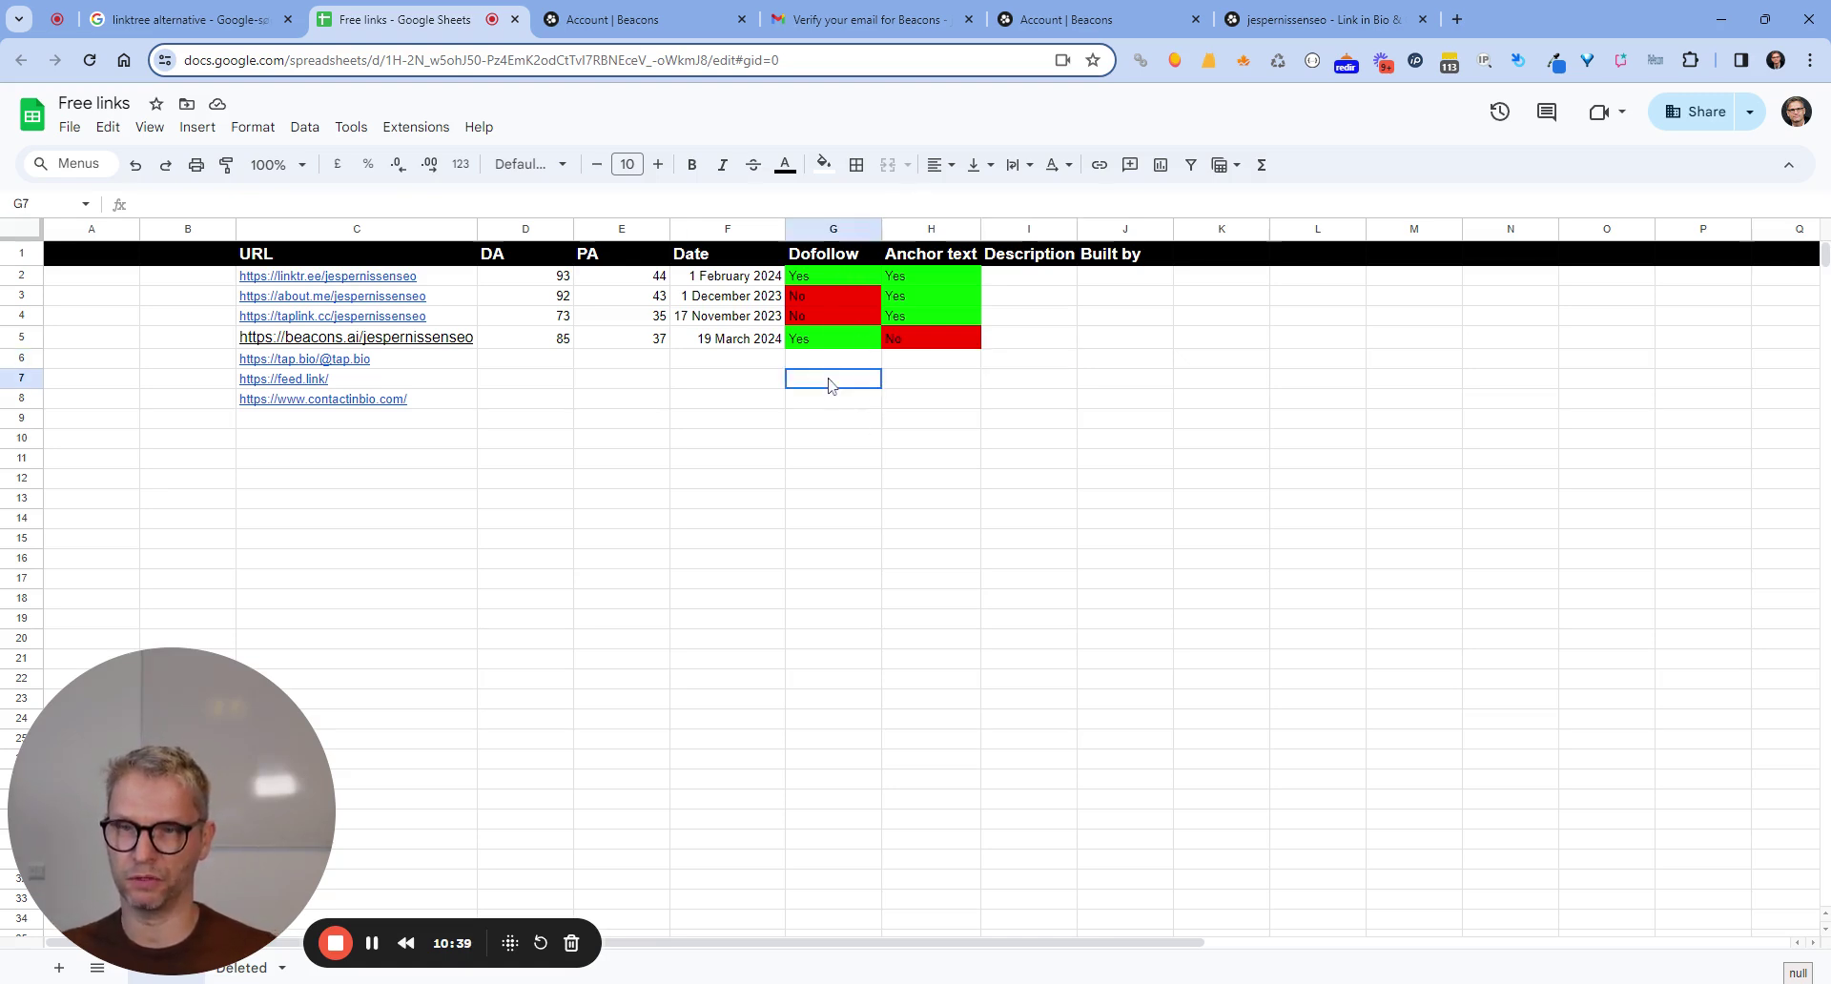